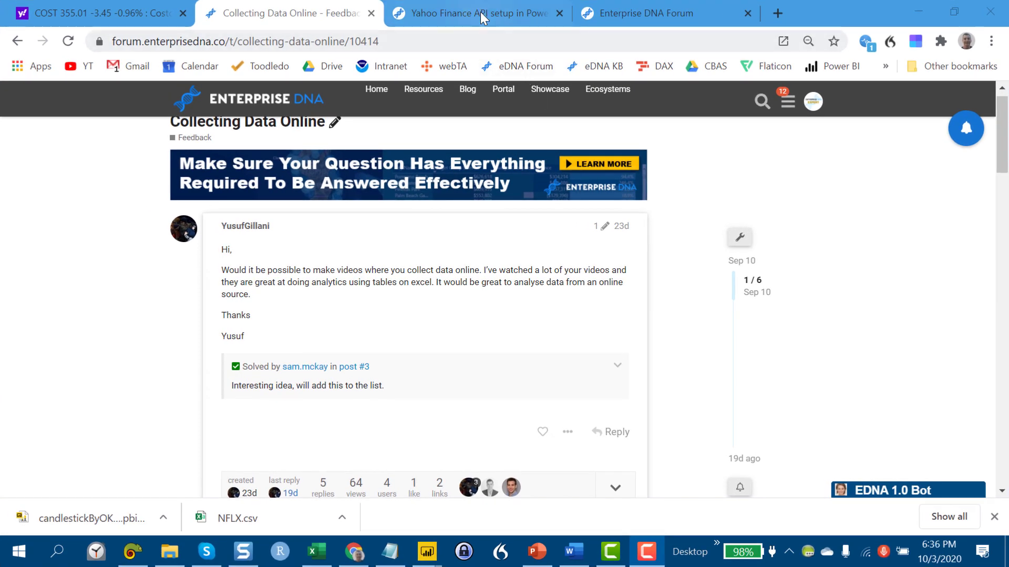
- Switch to the 'Yahoo Finance API setup in Power BI (Stocks & Shares)' forum thread tab
left_click(479, 12)
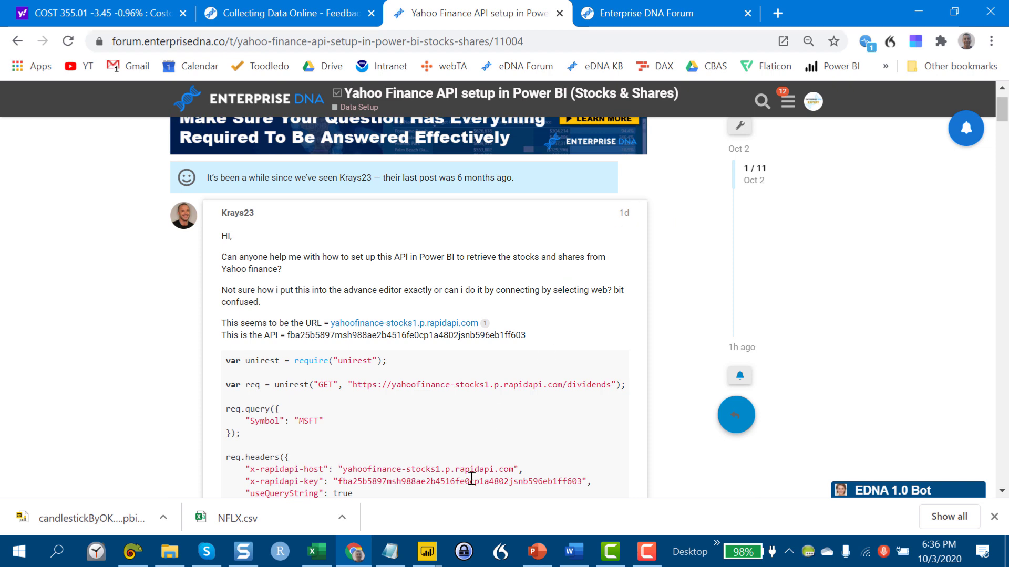
- Bring up the Dynamic Stock Quote App report and filter the Chiclet slicer to AMZN only
left_click(427, 551)
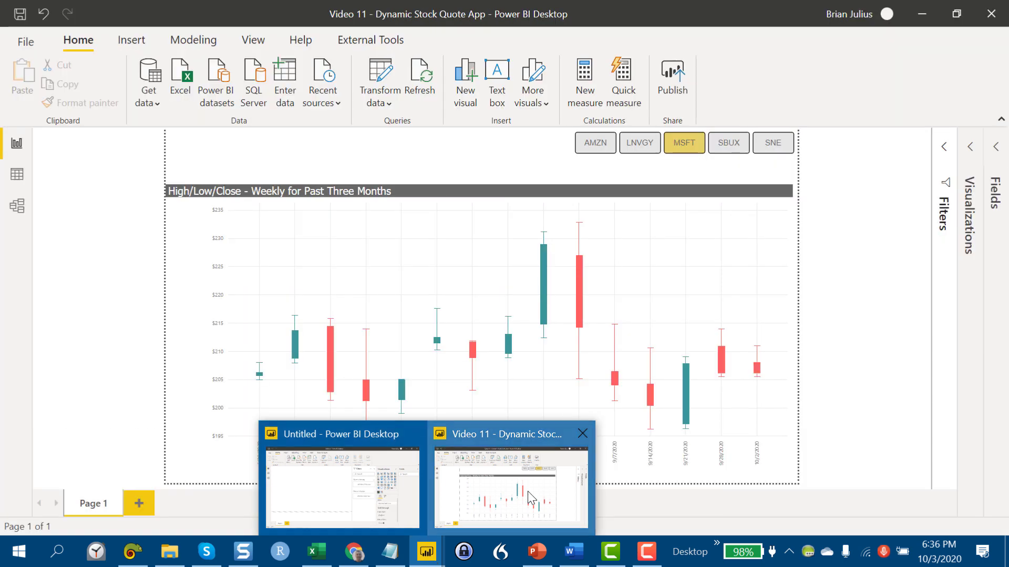
left_click(527, 490)
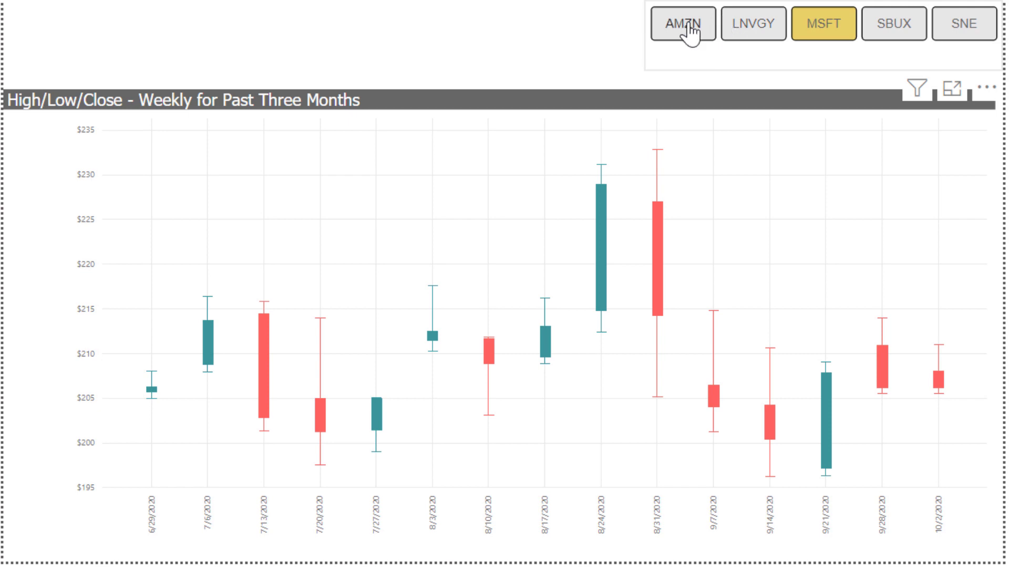
left_click(685, 26, "ctrl")
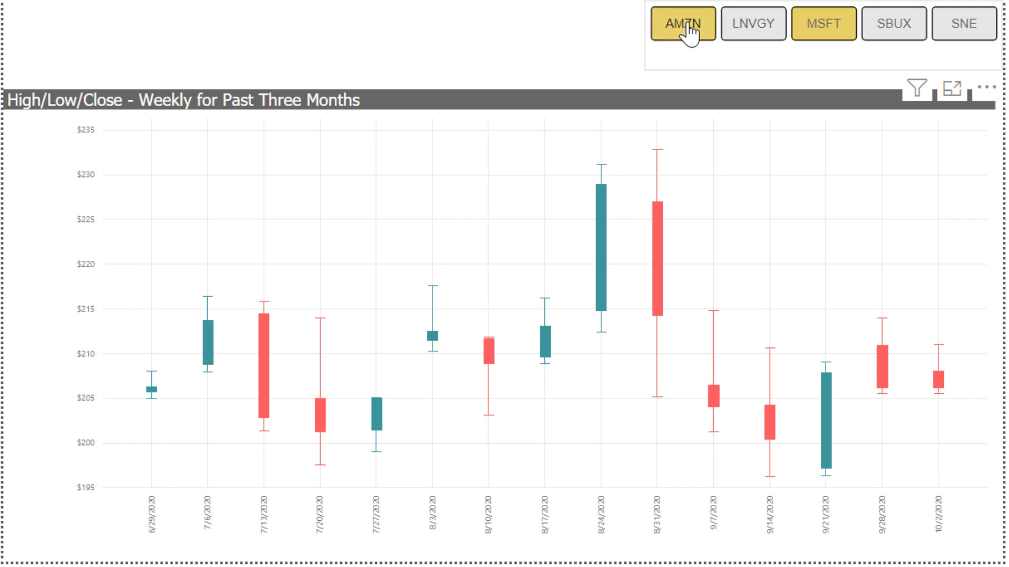
left_click(765, 33, "ctrl")
left_click(810, 25, "ctrl")
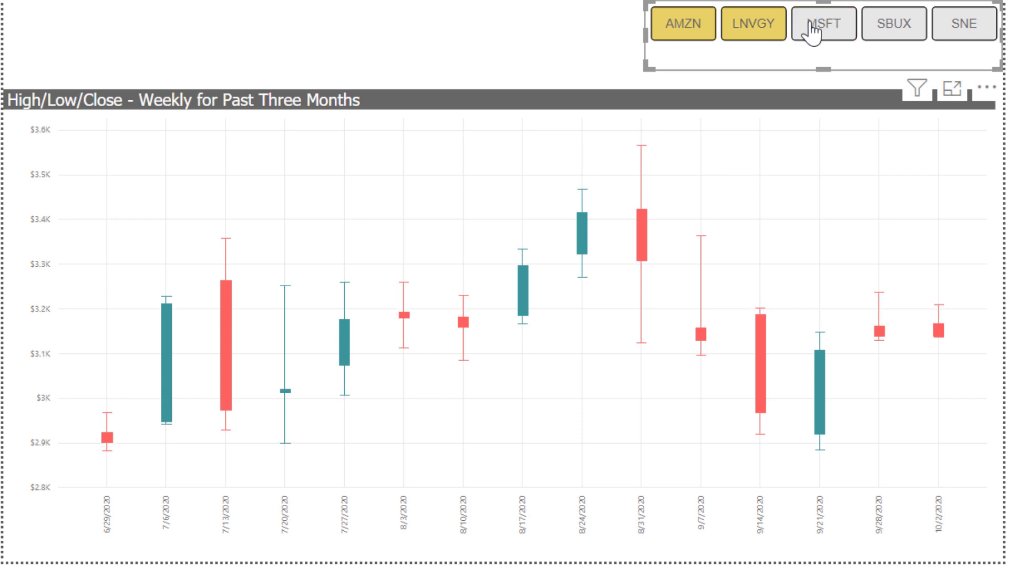
left_click(768, 29, "ctrl")
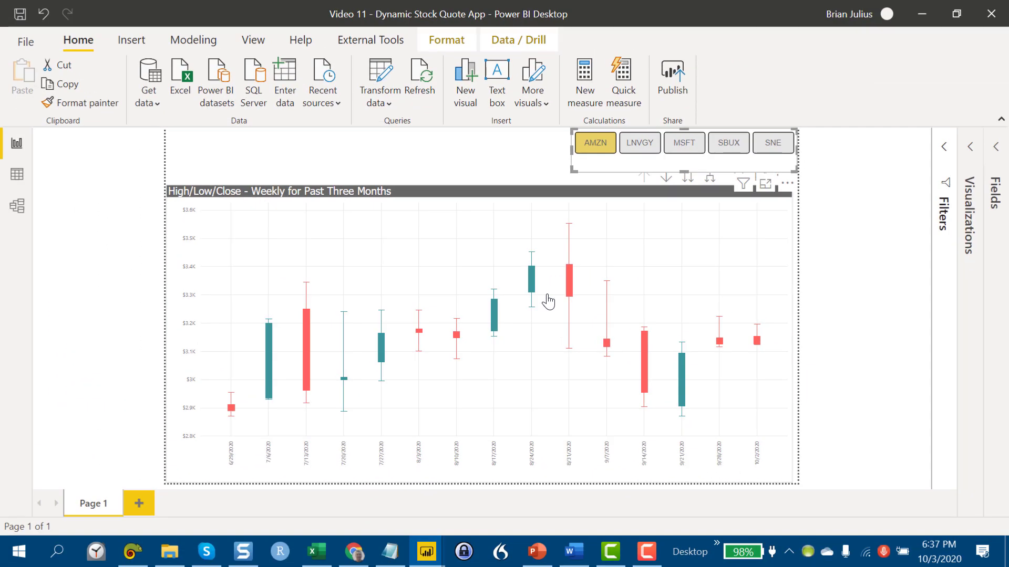
left_click(822, 333)
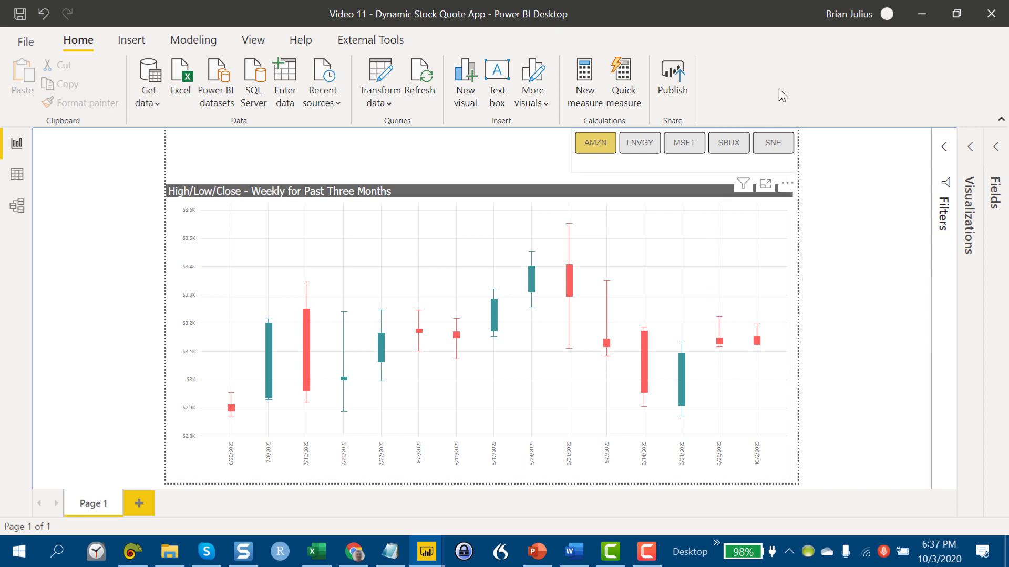
- Close the stock report without saving and switch to the blank Untitled report's Page 1
left_click(988, 16)
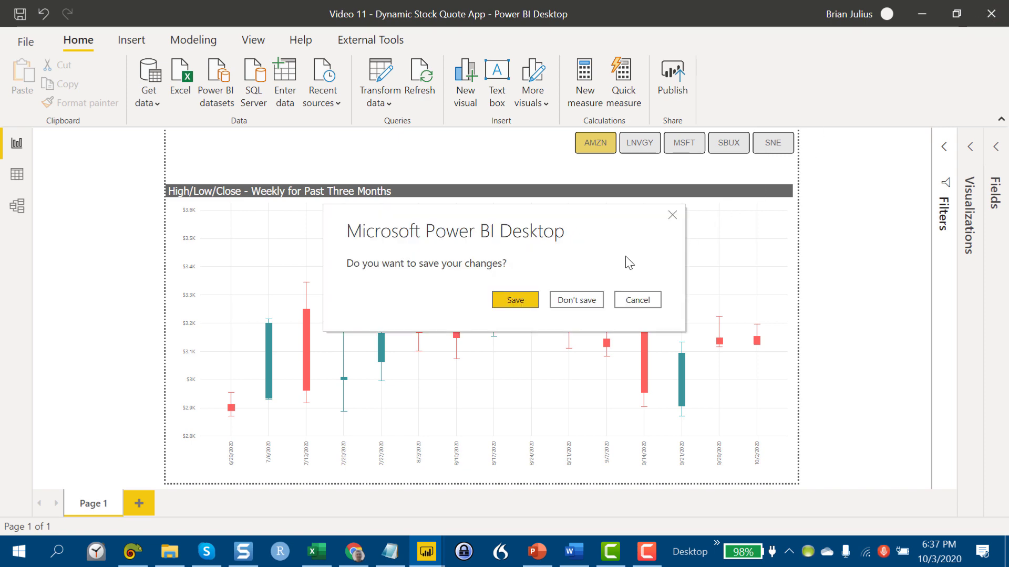
left_click(577, 300)
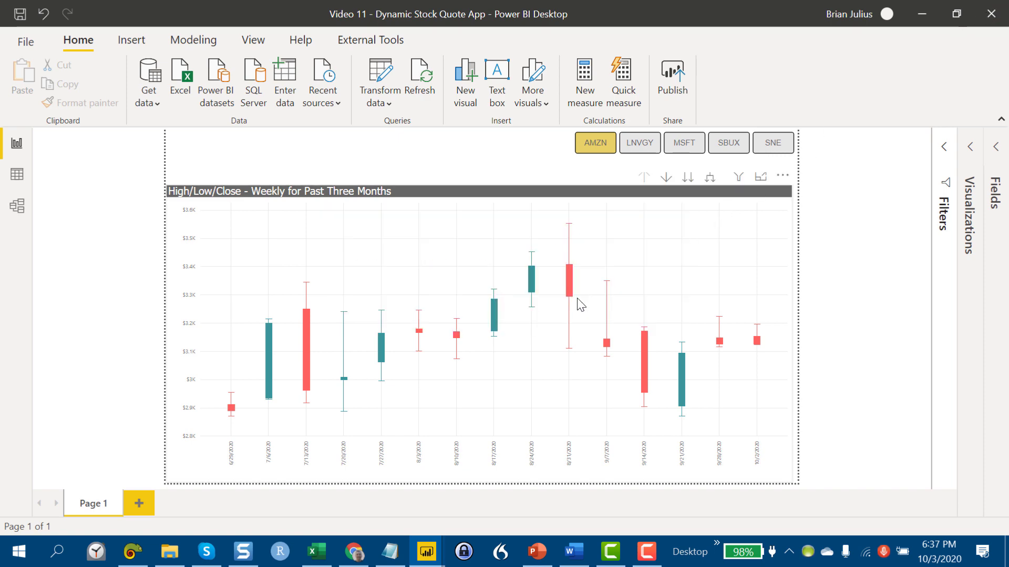
left_click(427, 552)
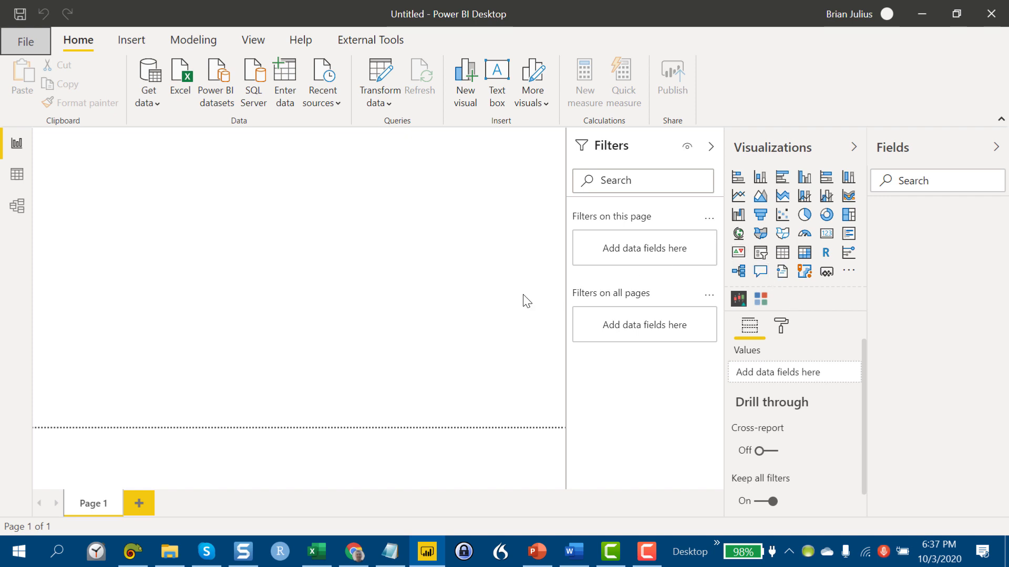
left_click(16, 206)
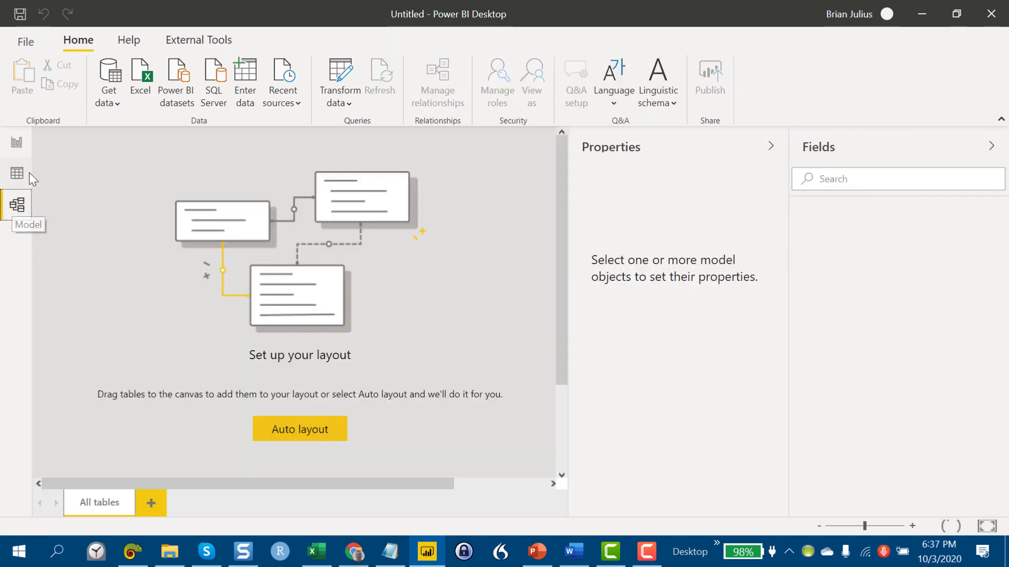
left_click(8, 145)
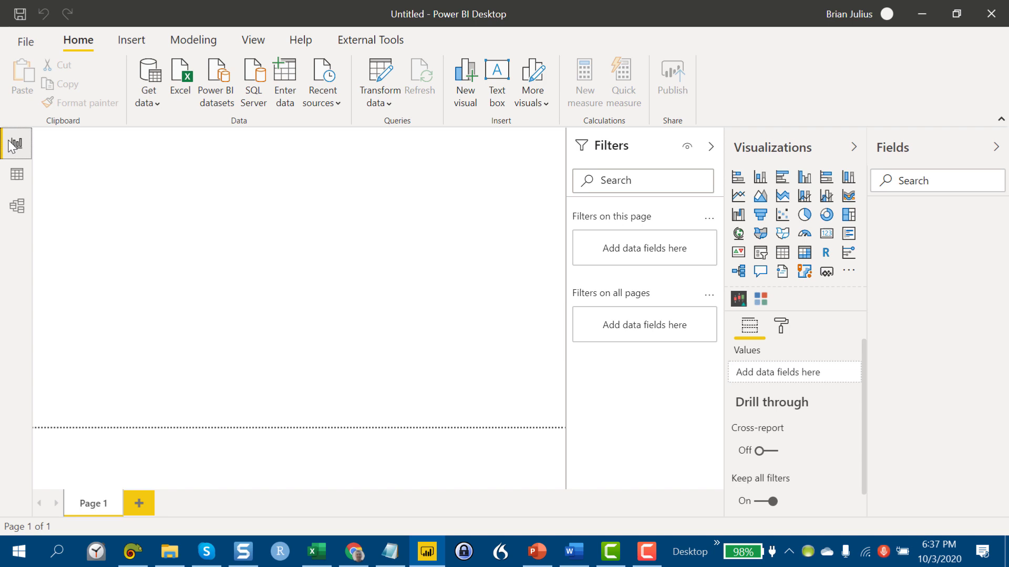
- Look up the ticker nflx on Yahoo Finance and scroll down its quote page
left_click(349, 553)
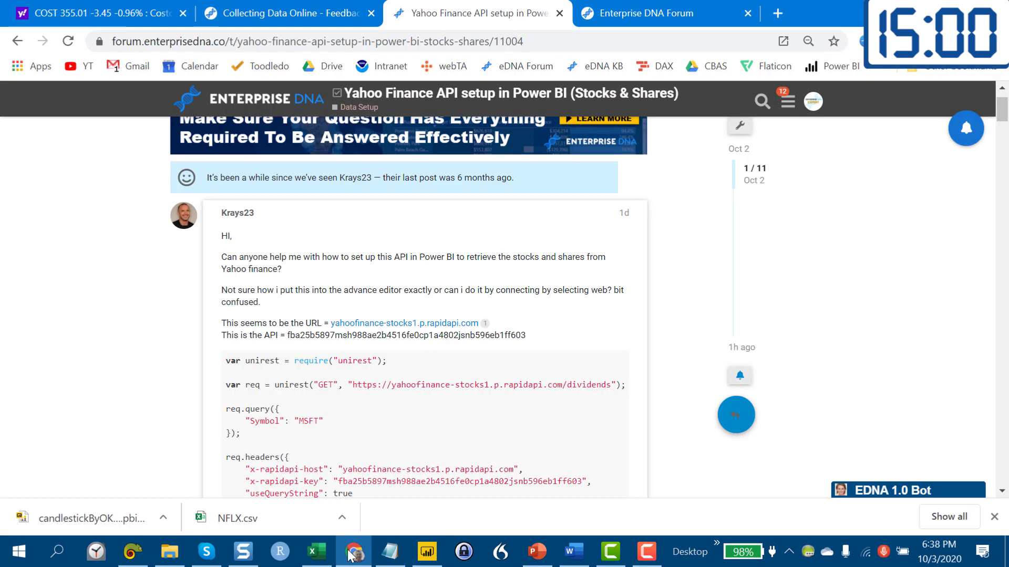
left_click(138, 7)
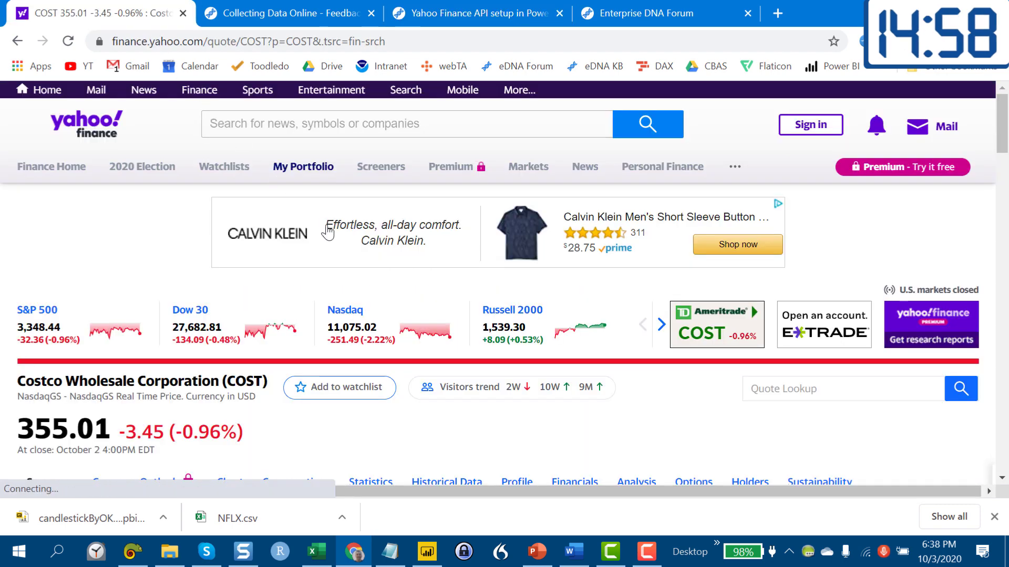
left_click(789, 388)
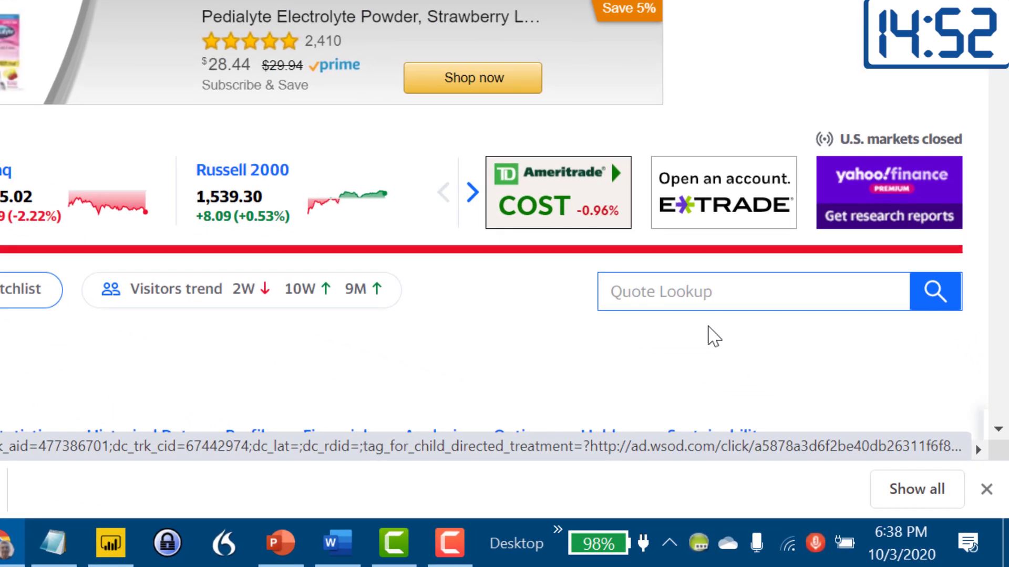
type("nfl")
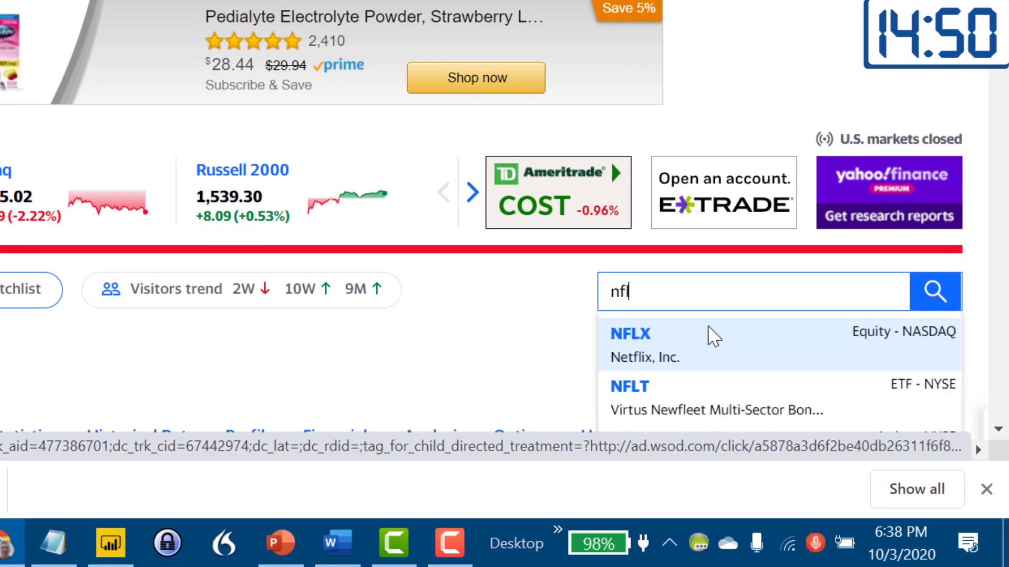
type("x")
key("Return")
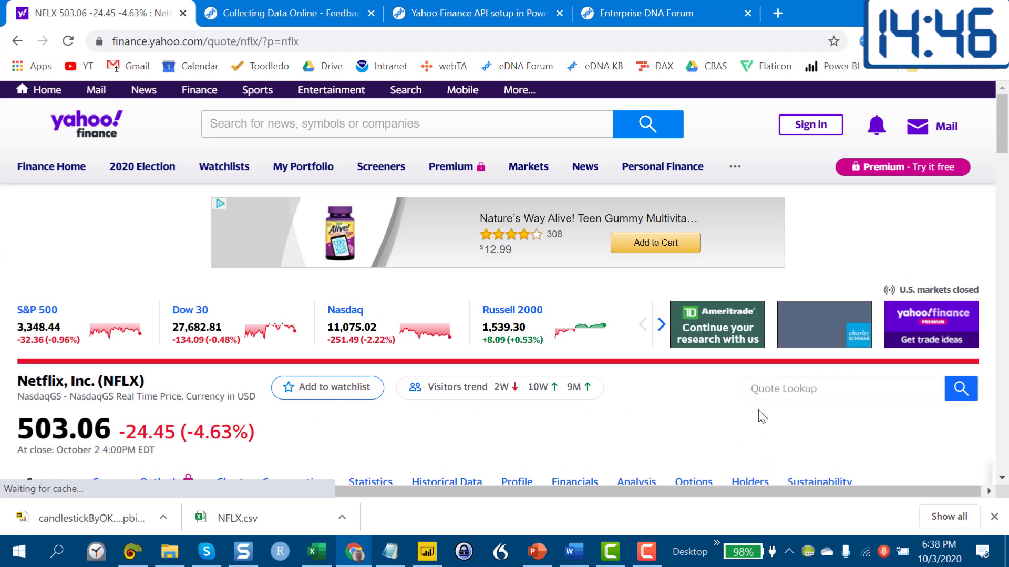
scroll(589, 405, "down", 3)
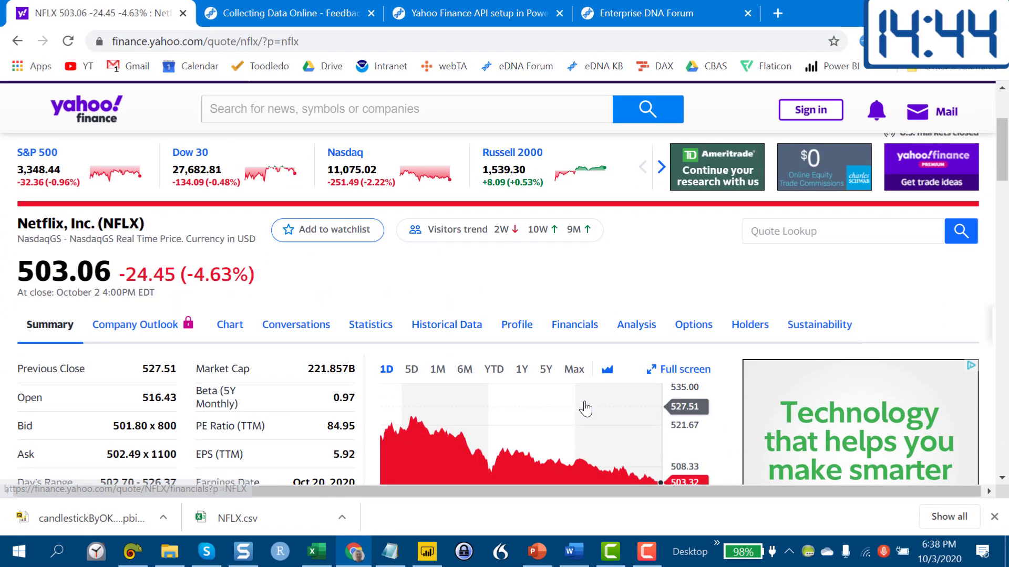
scroll(586, 408, "down", 3)
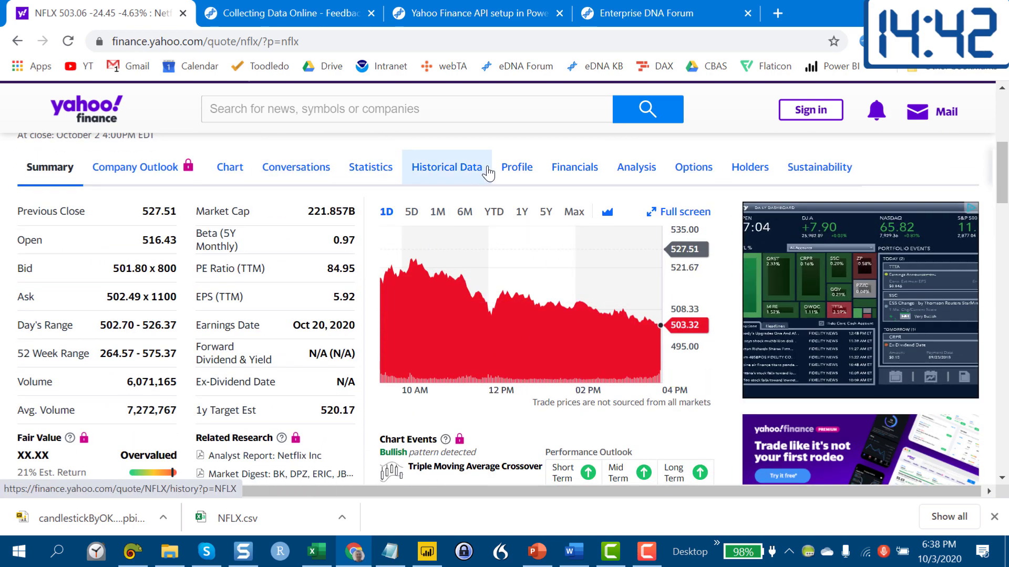
- Show three months (3M) of weekly NFLX historical prices in the table
left_click(446, 172)
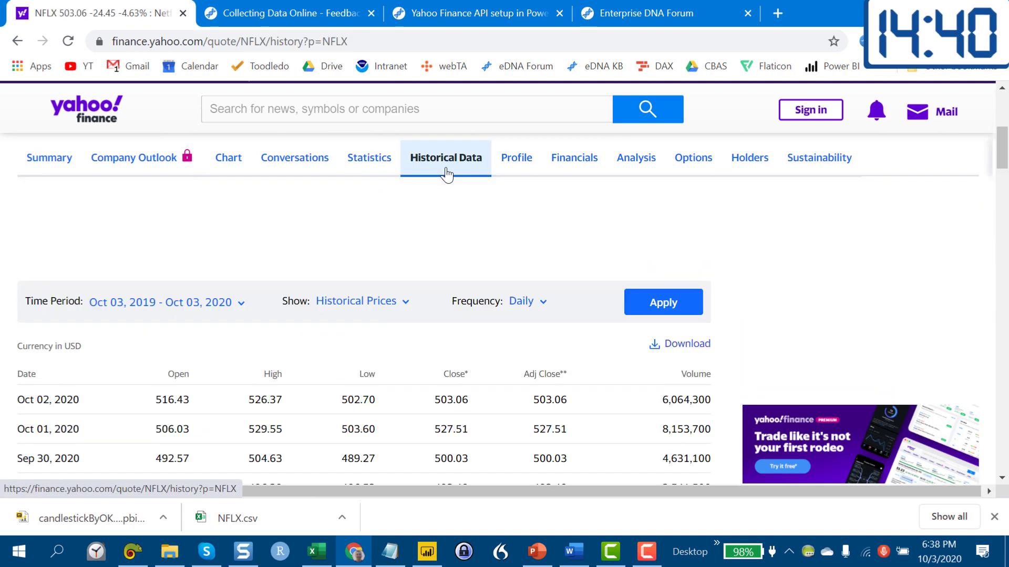
left_click(241, 310)
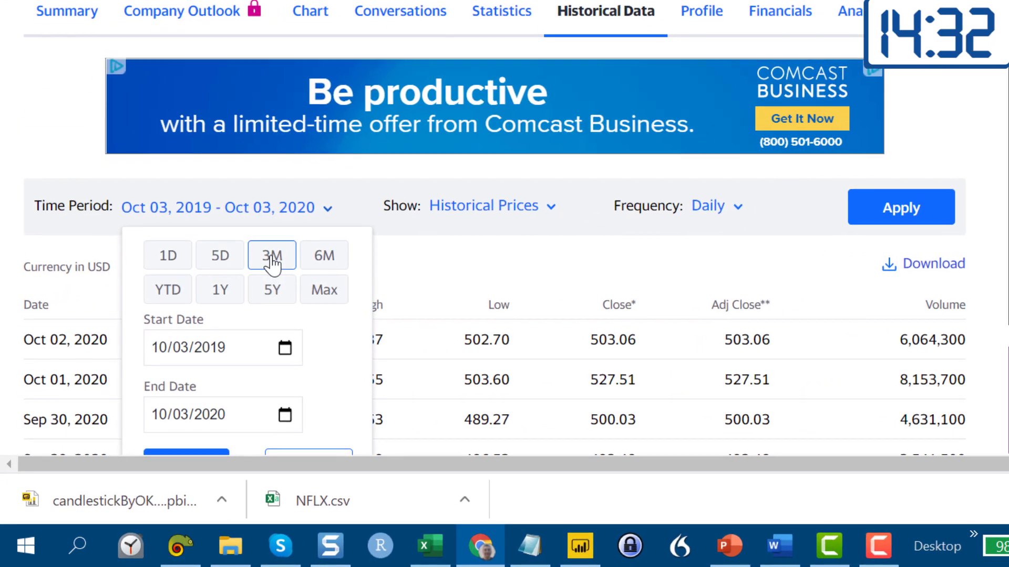
left_click(272, 258)
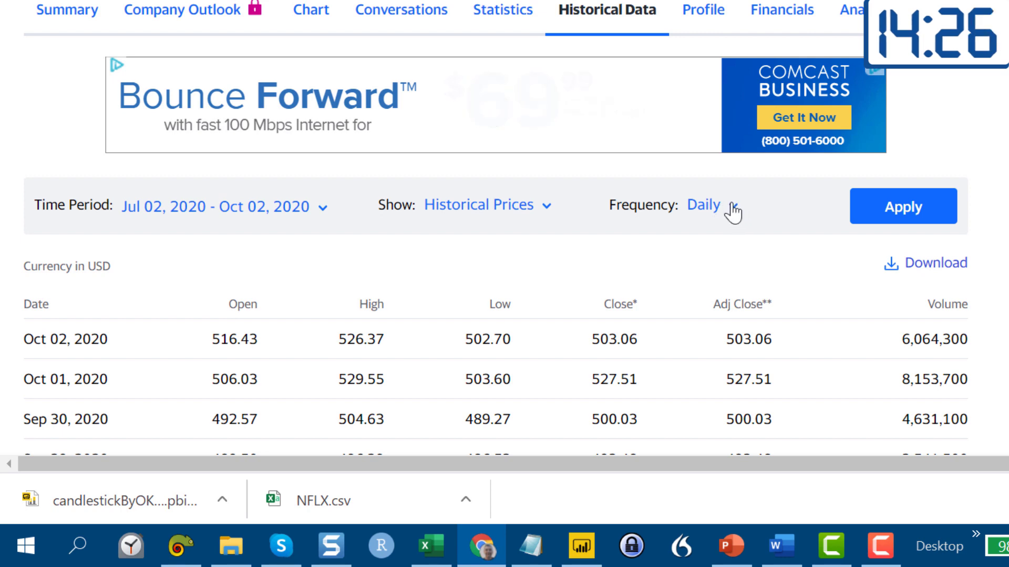
left_click(733, 208)
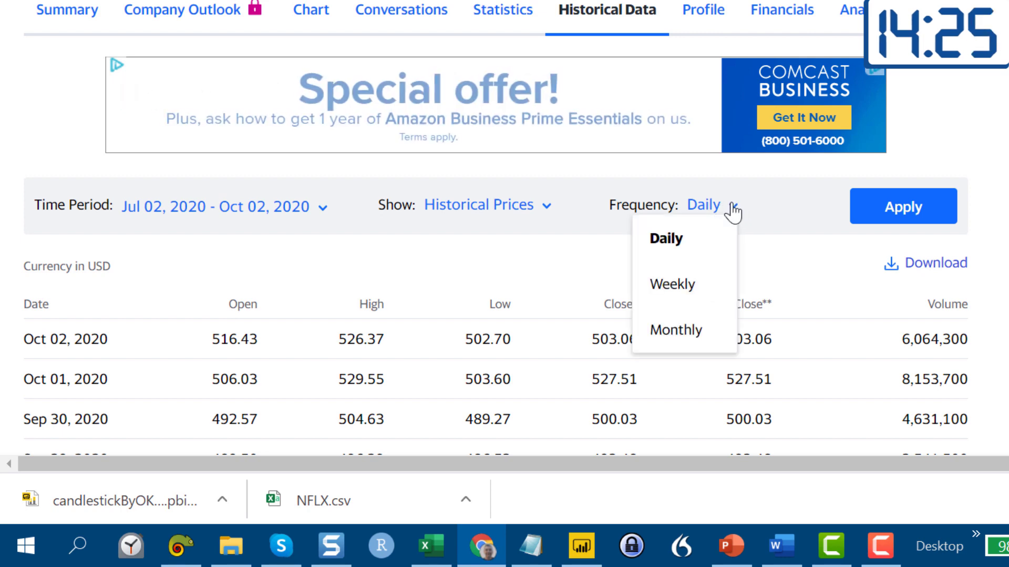
left_click(718, 284)
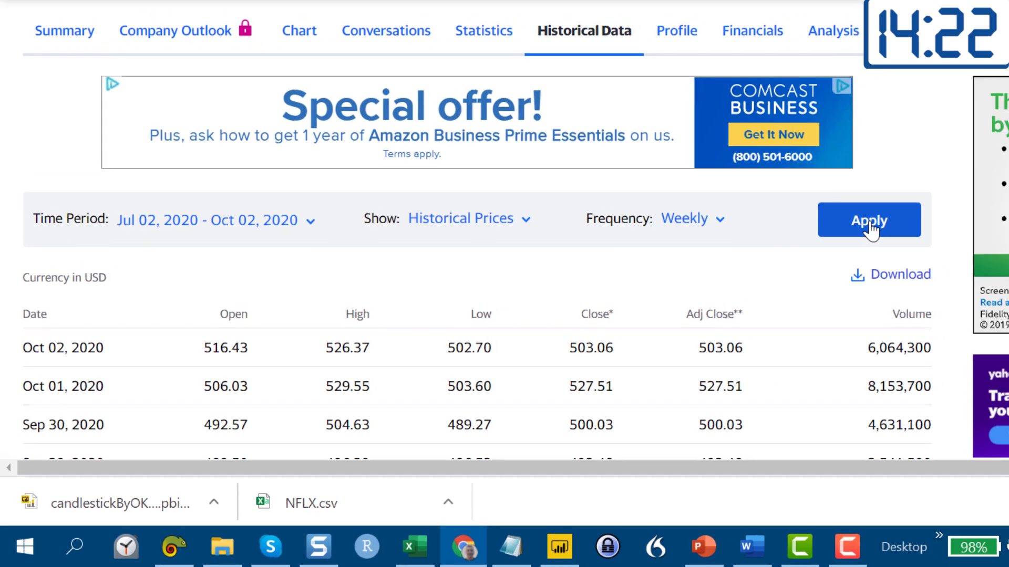
left_click(870, 220)
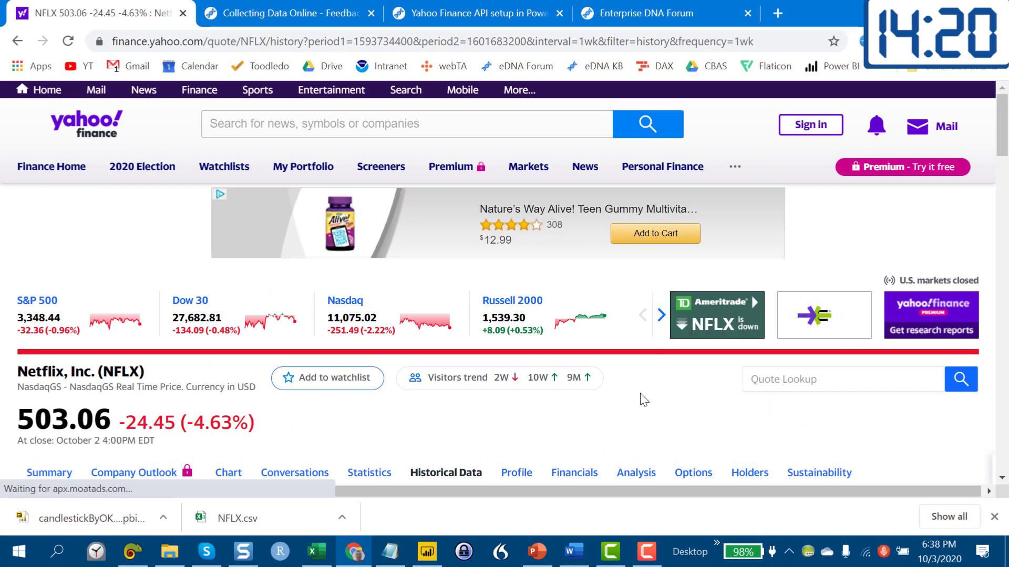
- Copy the link address of the Download button for the weekly NFLX data
scroll(640, 393, "down", 6)
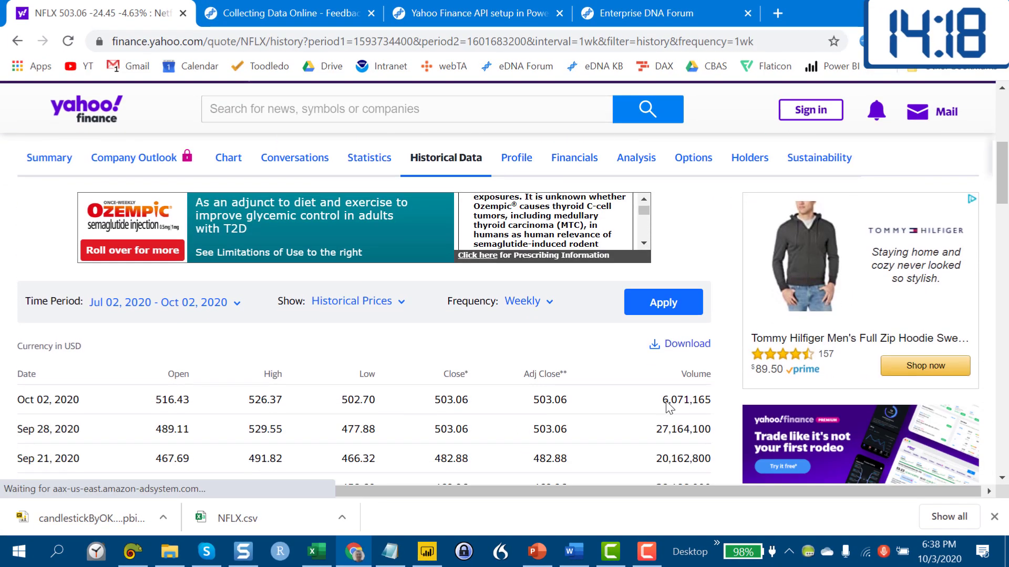
right_click(676, 349)
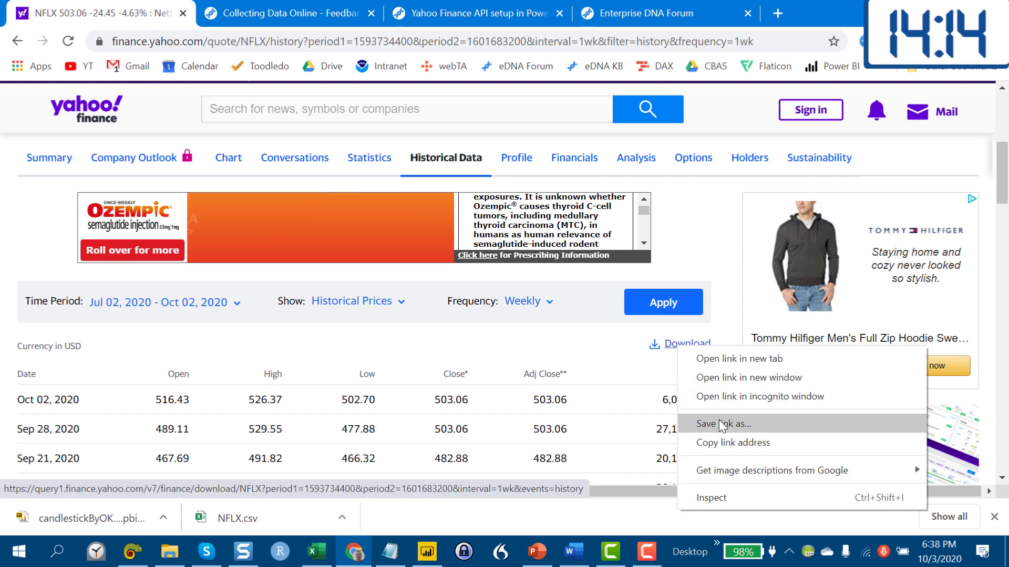
left_click(723, 441)
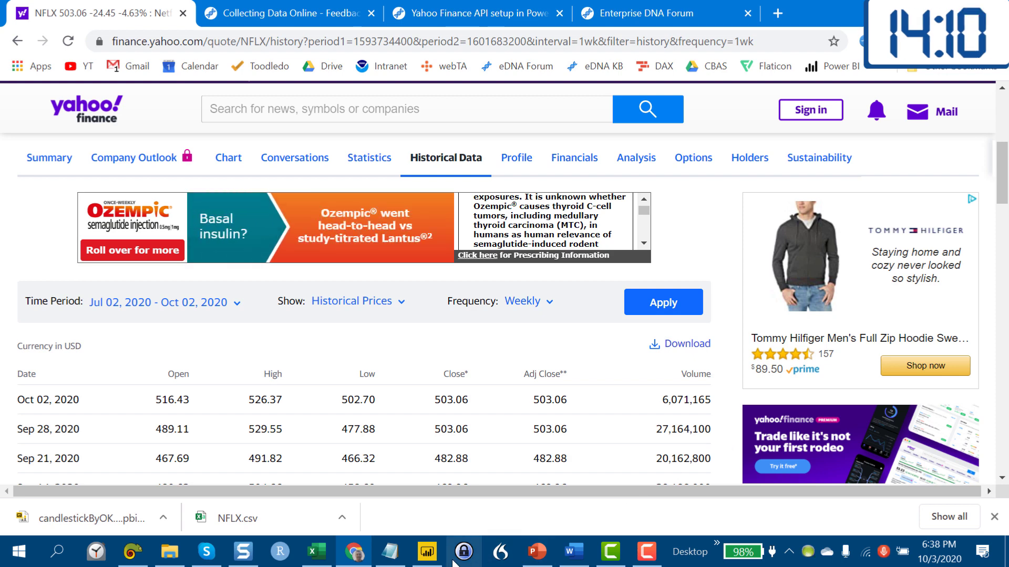
- Connect a Web data source to the copied Yahoo Finance NFLX CSV download URL
left_click(425, 560)
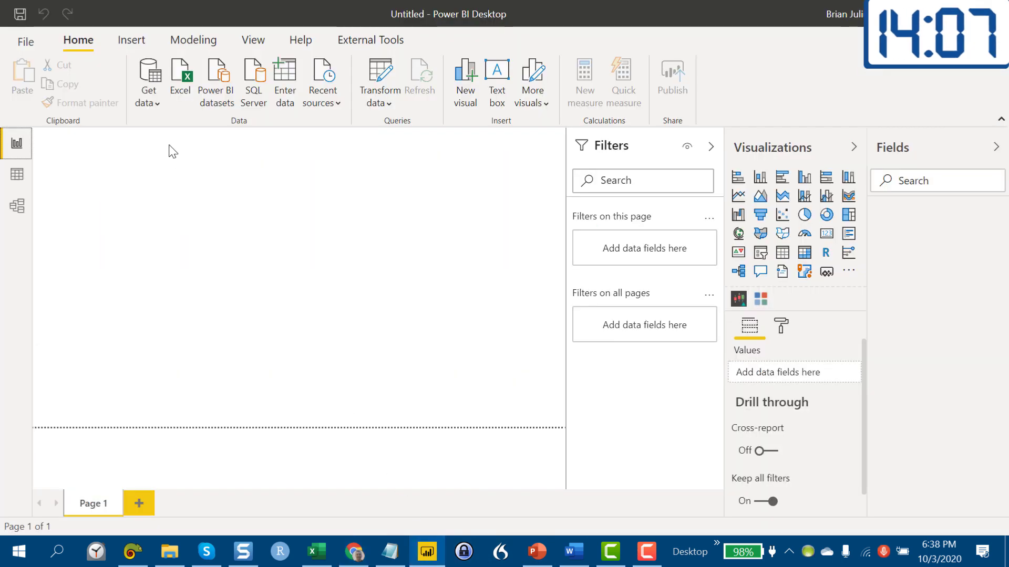
left_click(152, 97)
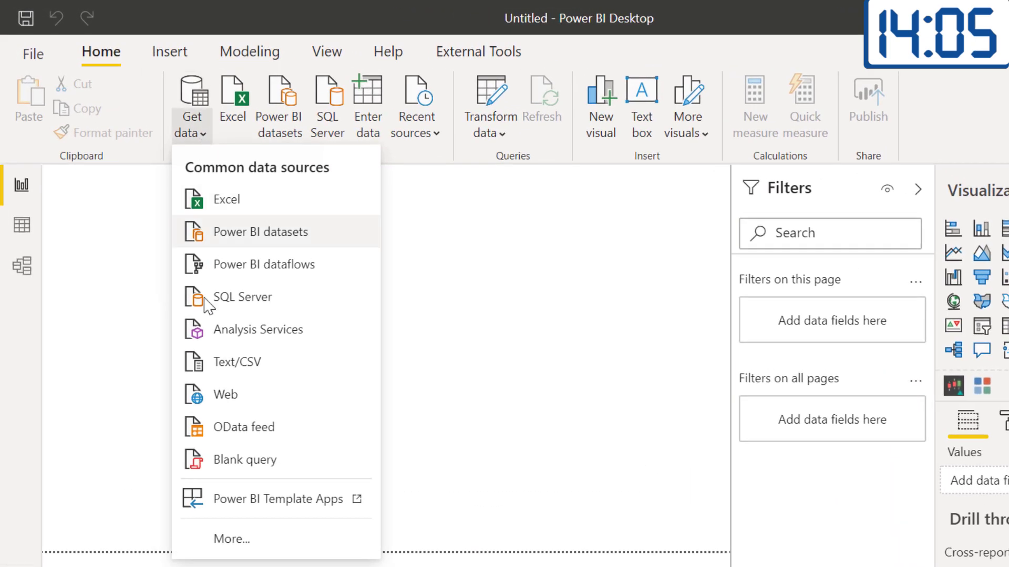
left_click(216, 396)
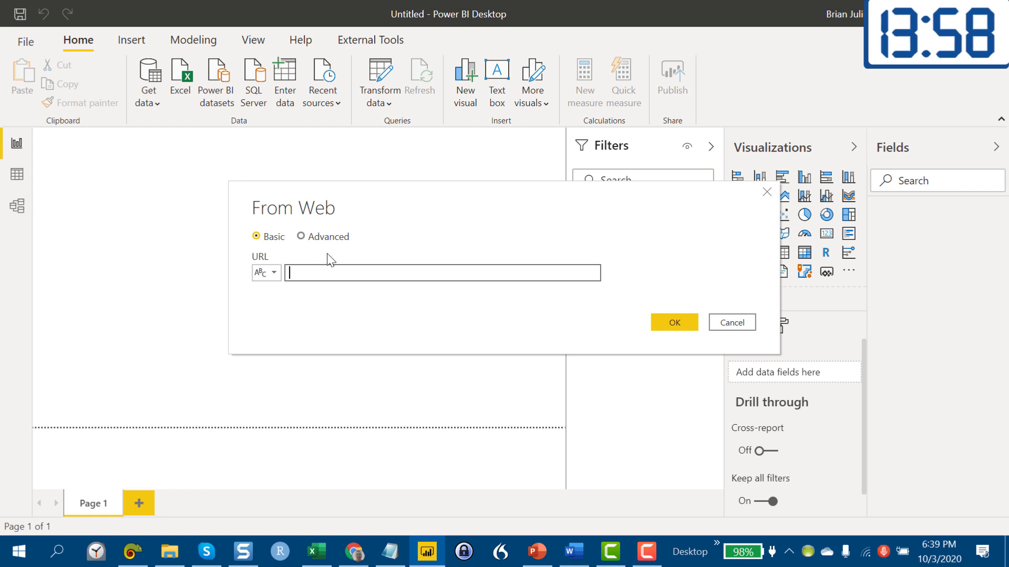
key("ctrl+v")
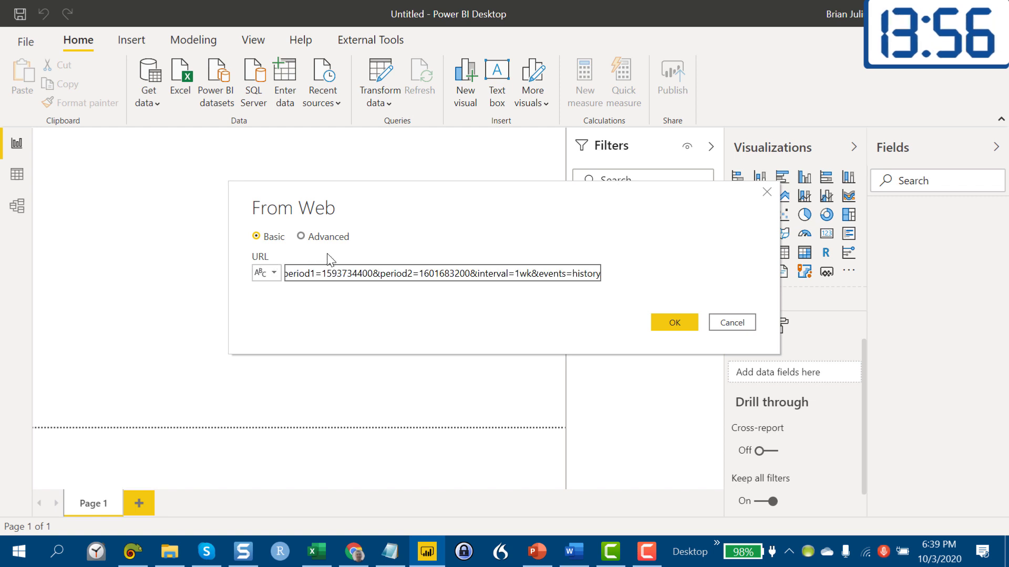
key("Return")
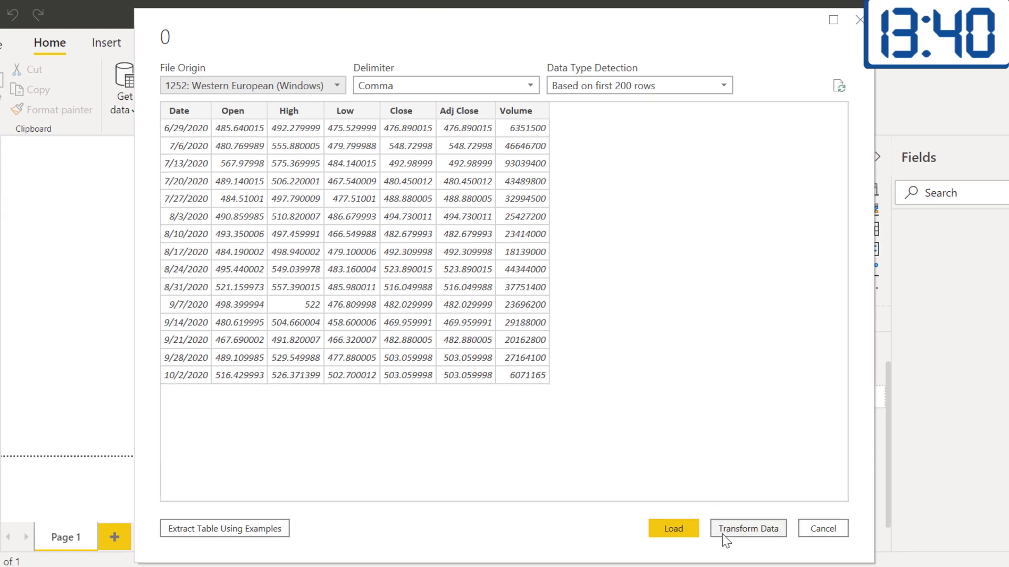
- Load the NFLX price preview into Power Query and open the Advanced Editor
left_click(748, 528)
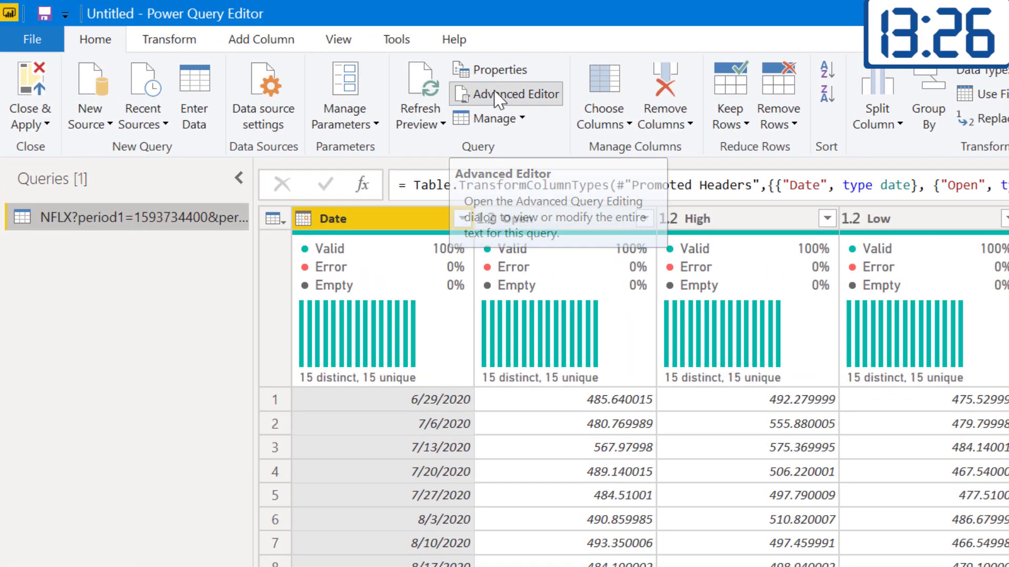
left_click(494, 92)
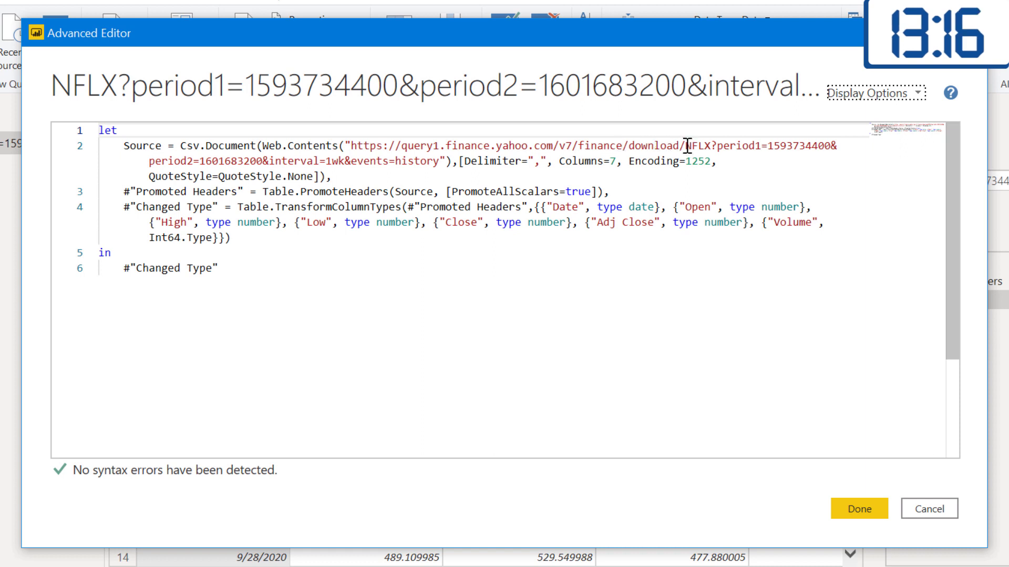
- Add the header line '(StockQuote as text) as table =>' above the let block
left_click(687, 146)
left_click_drag(687, 145, 713, 143)
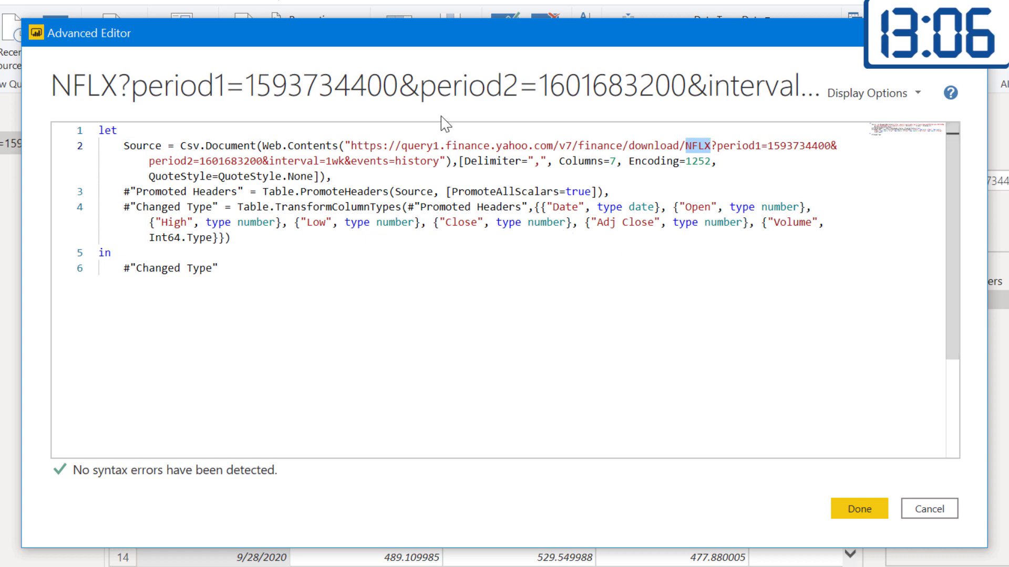
left_click(442, 130)
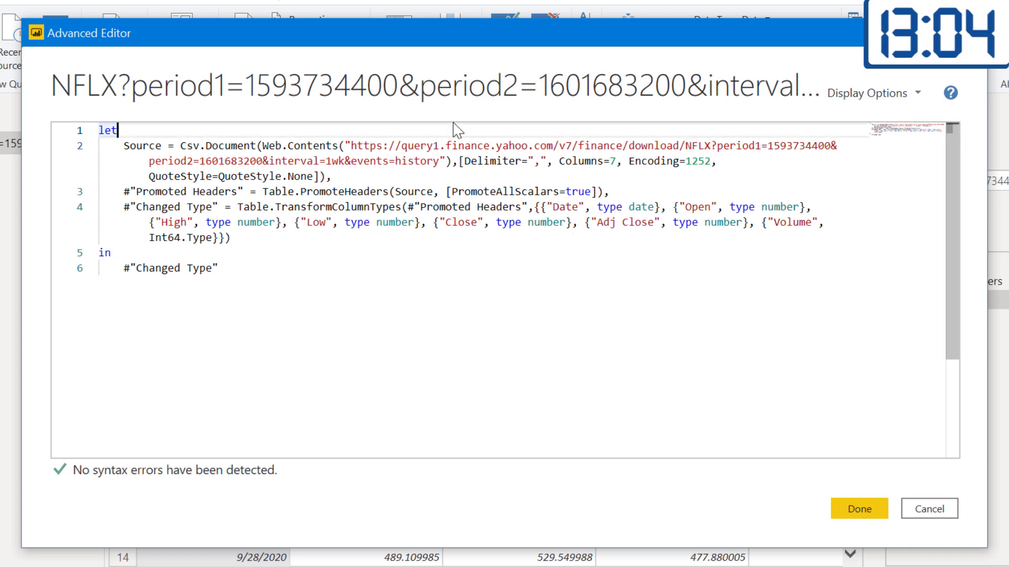
key("Home")
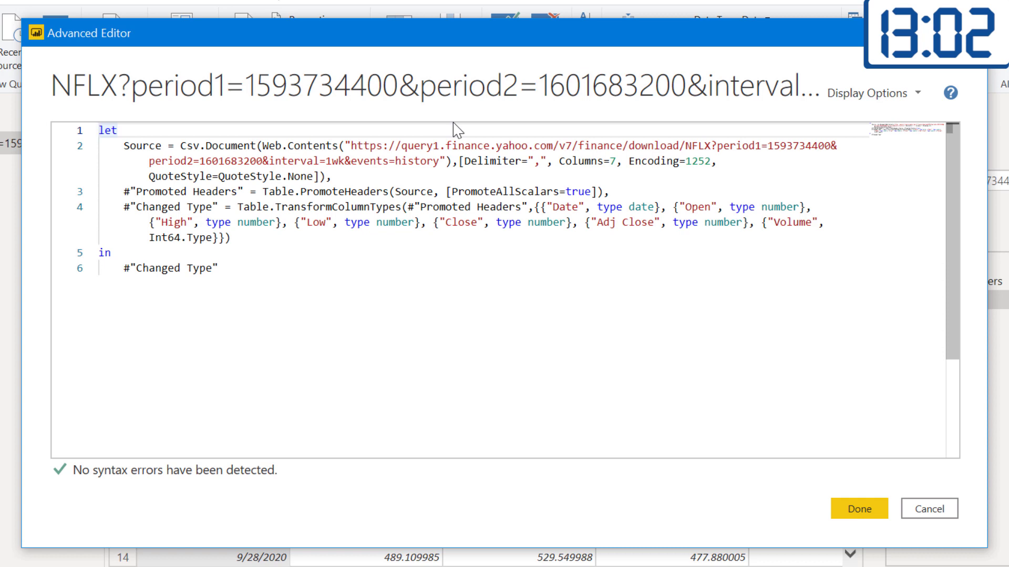
key("Return")
key("Return")
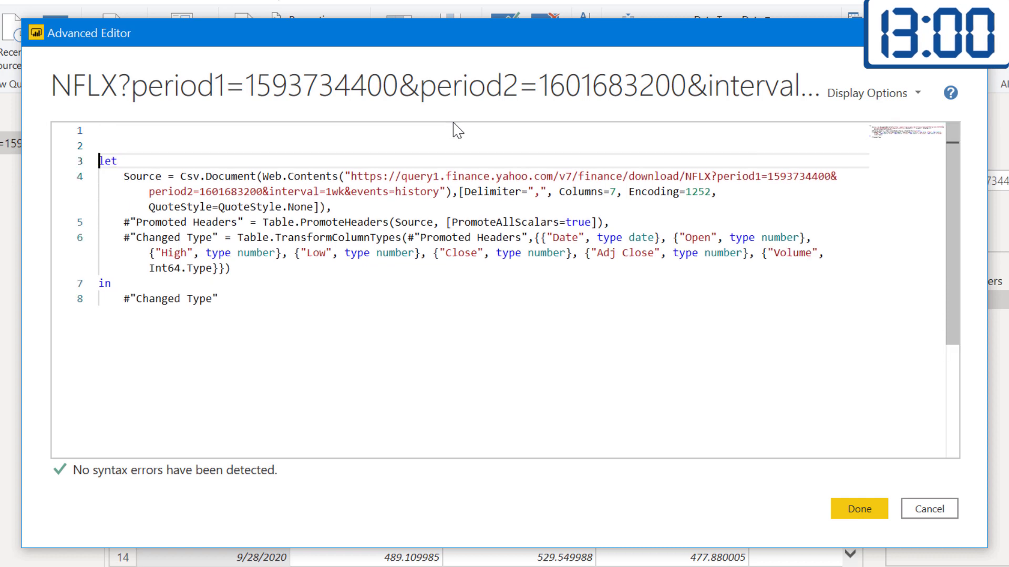
key("Up")
key("Up")
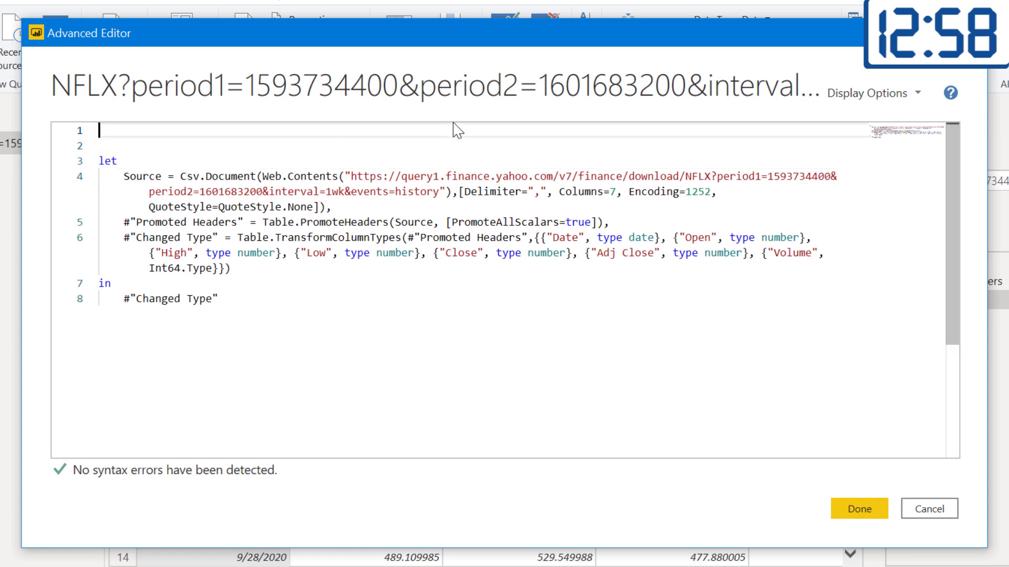
type("(Sto")
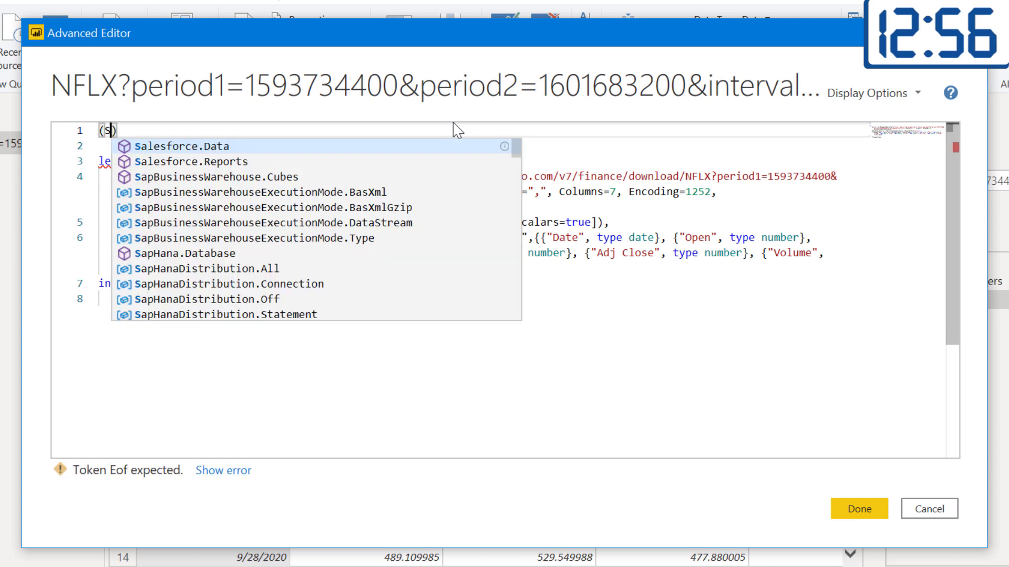
type("ck")
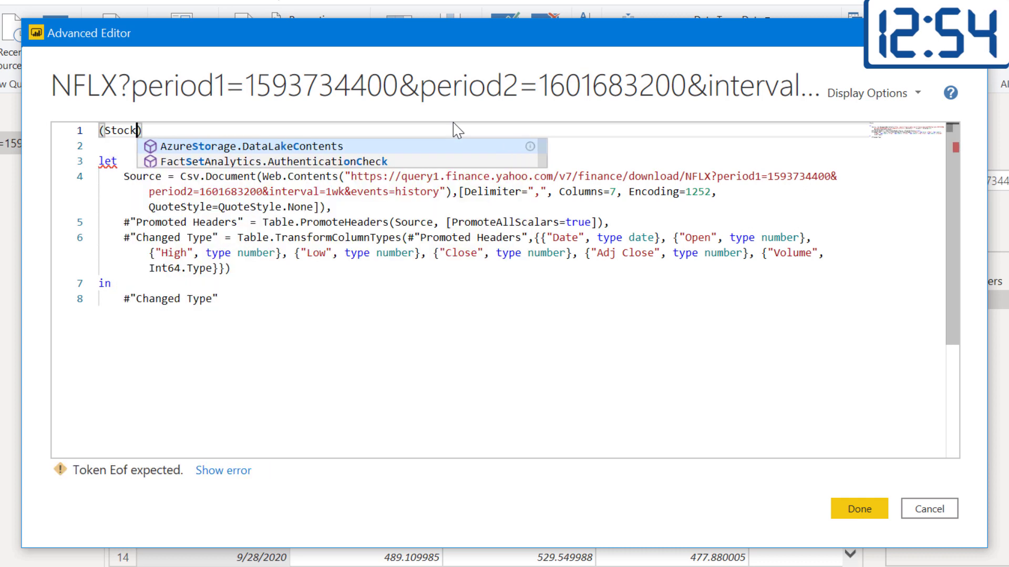
type("Quo")
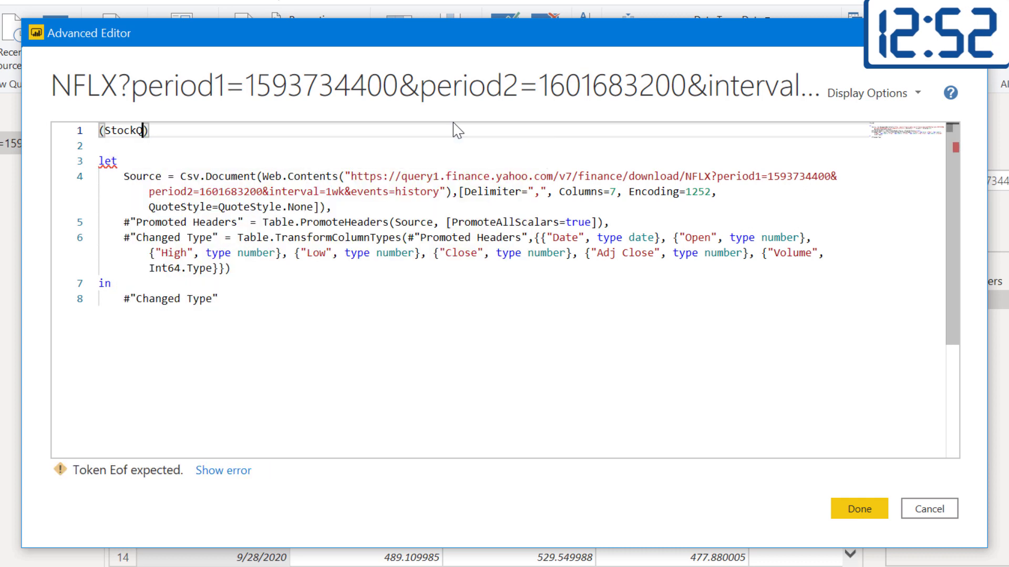
type("te a")
type("s te")
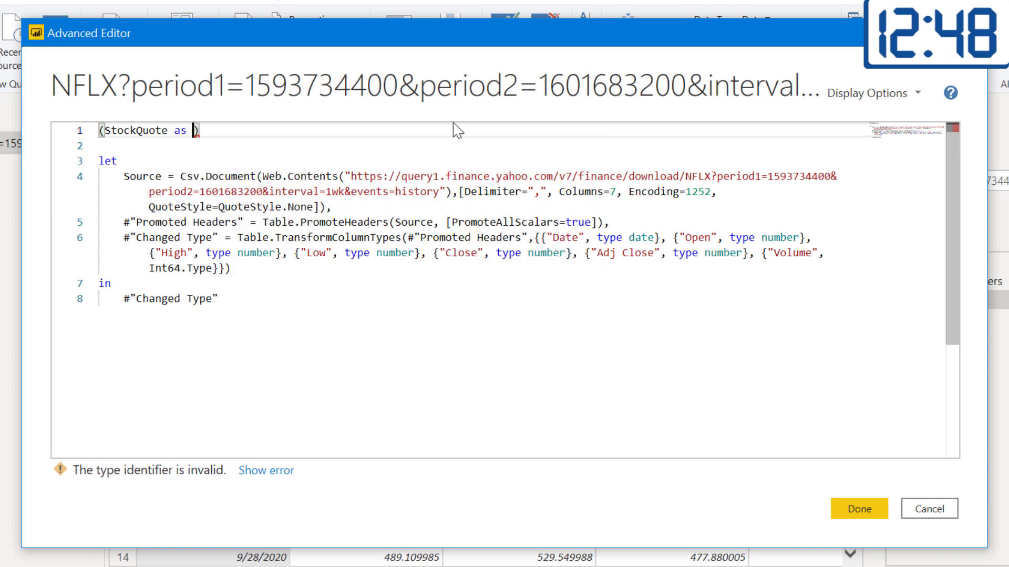
type("xt")
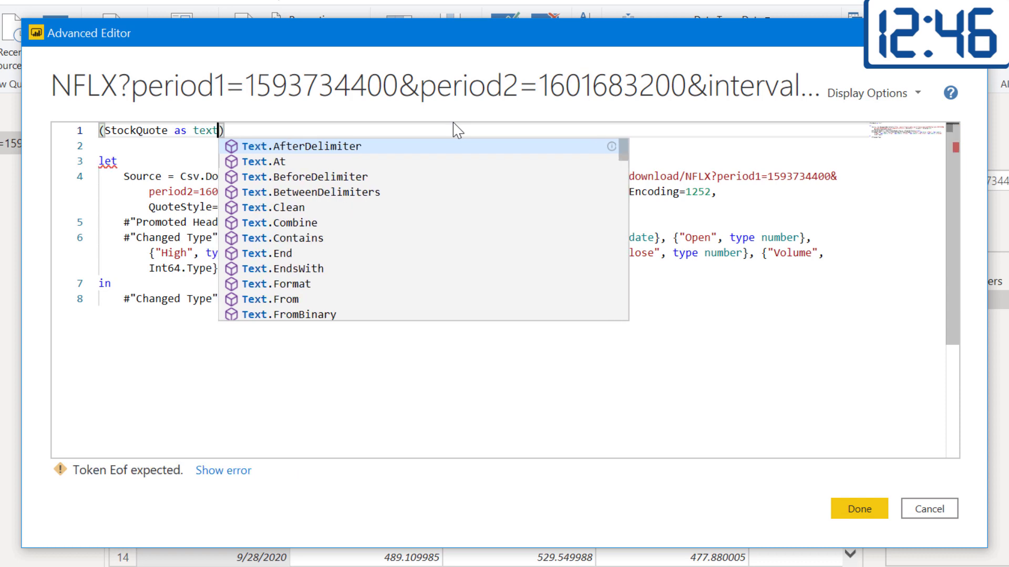
key("Escape")
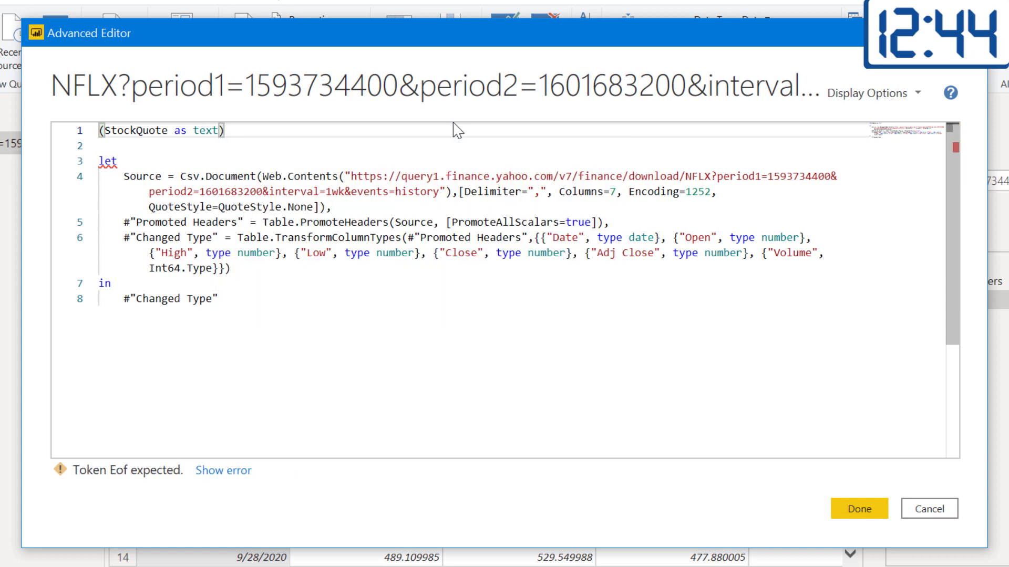
type("as ")
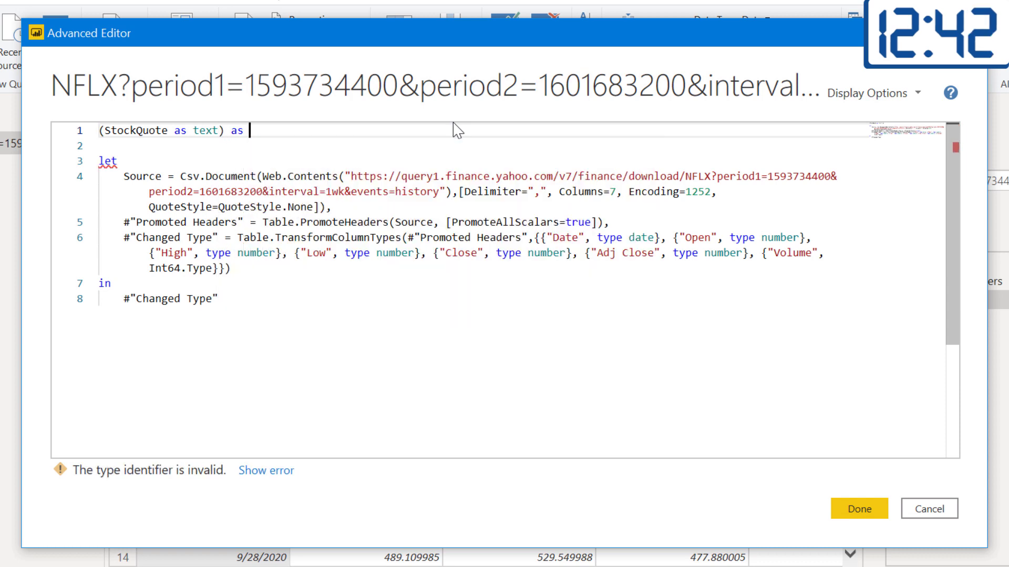
type("tabl")
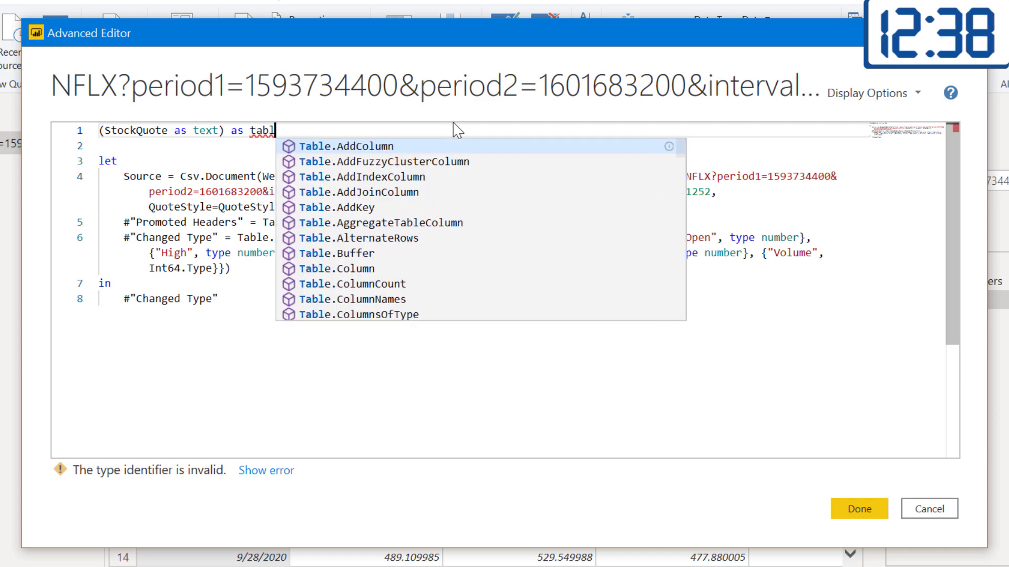
type("e ")
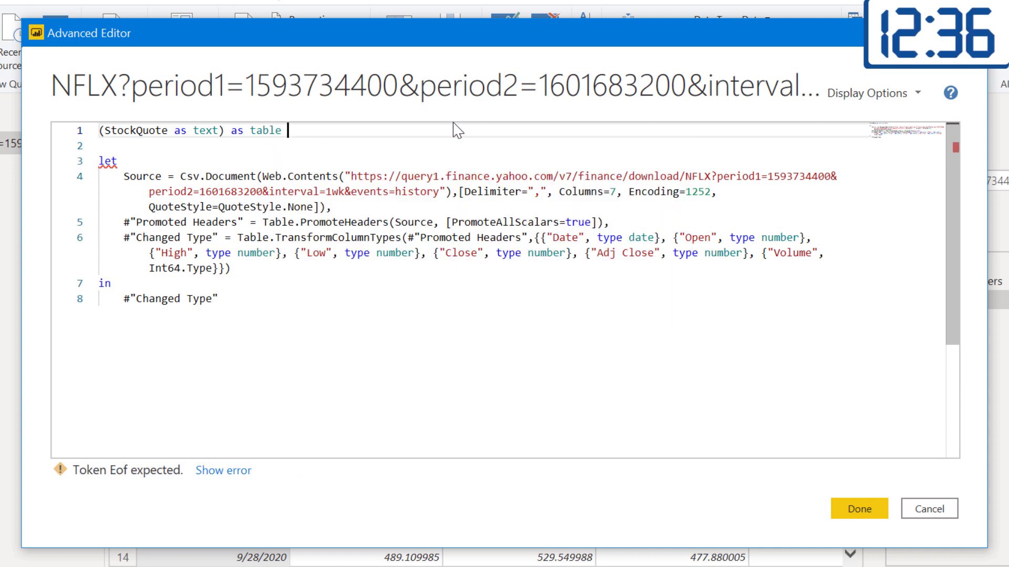
type("=>")
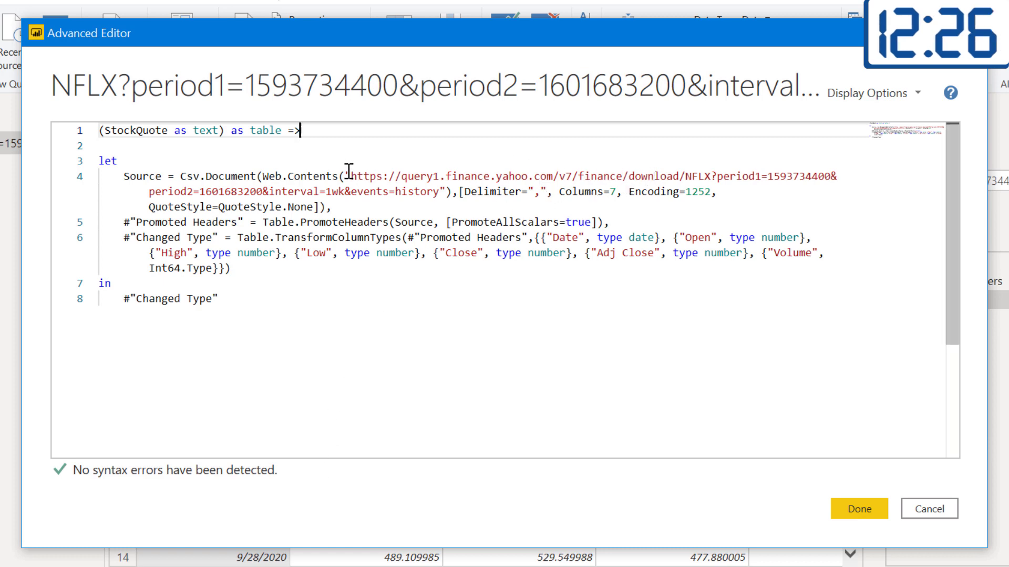
- Replace NFLX in the source URL with "&StockQuote&" so the parameter supplies the ticker
left_click(689, 176)
left_click_drag(689, 176, 711, 176)
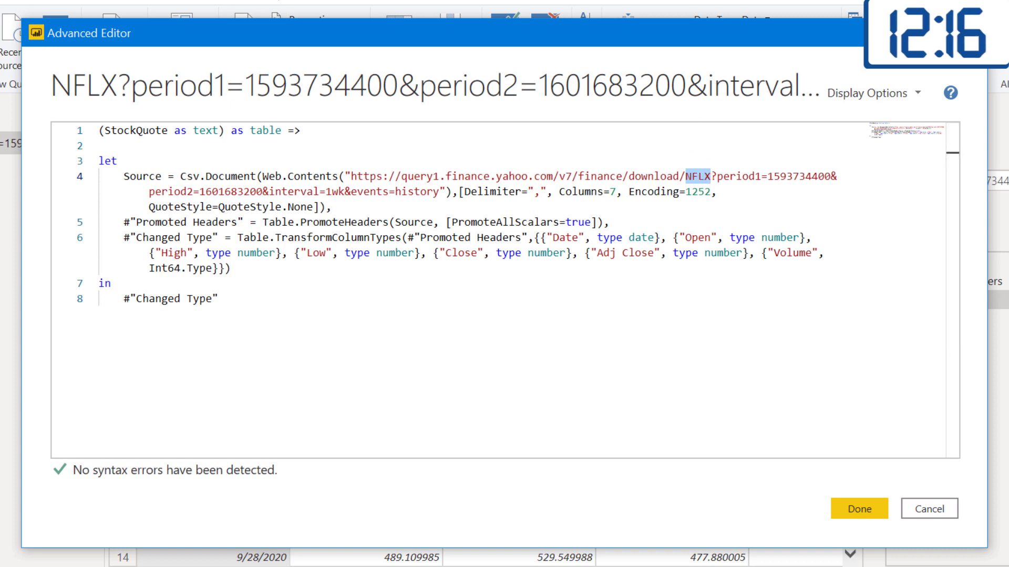
type("\"")
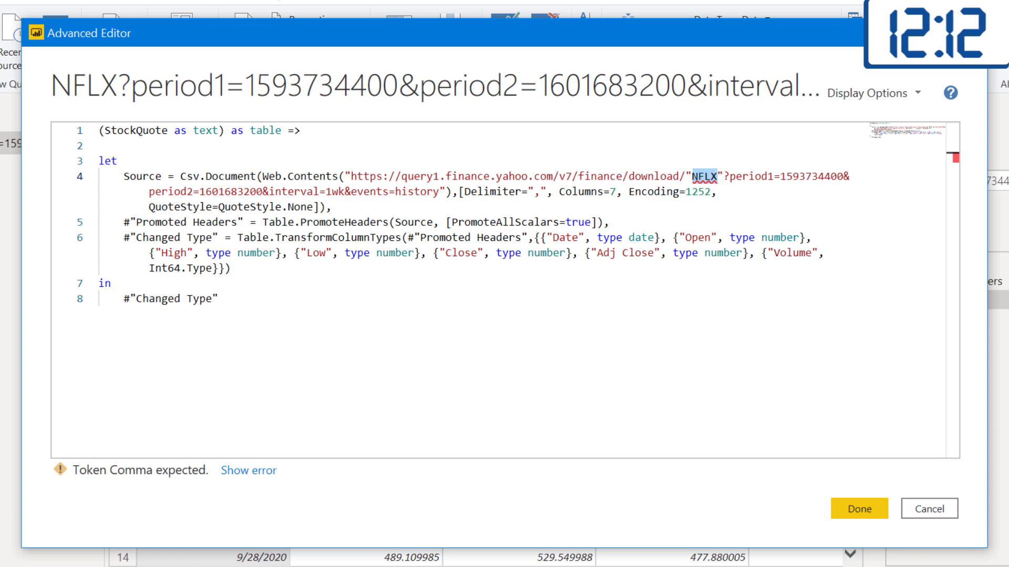
type("&")
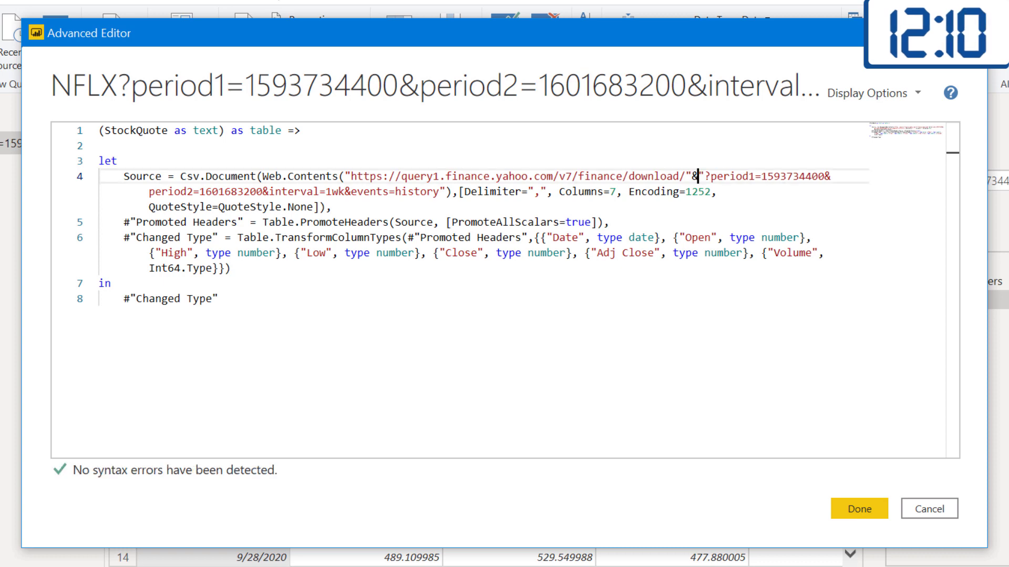
type("St")
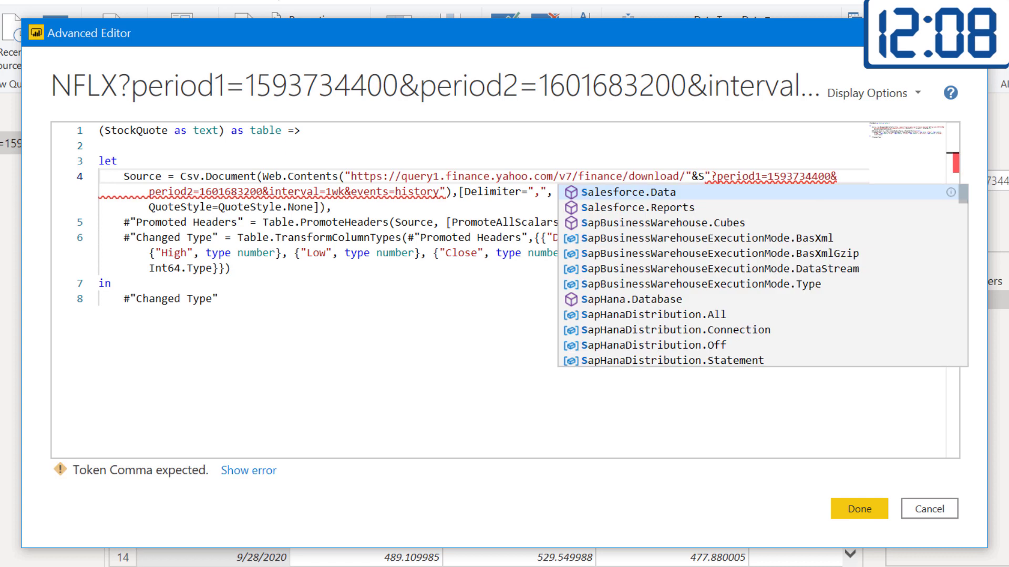
type("o")
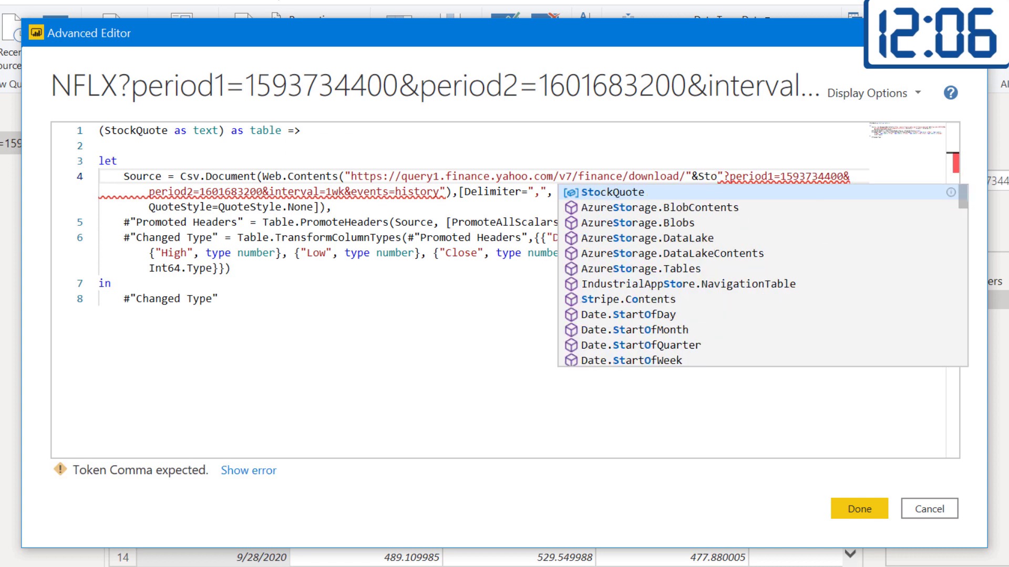
key("Tab")
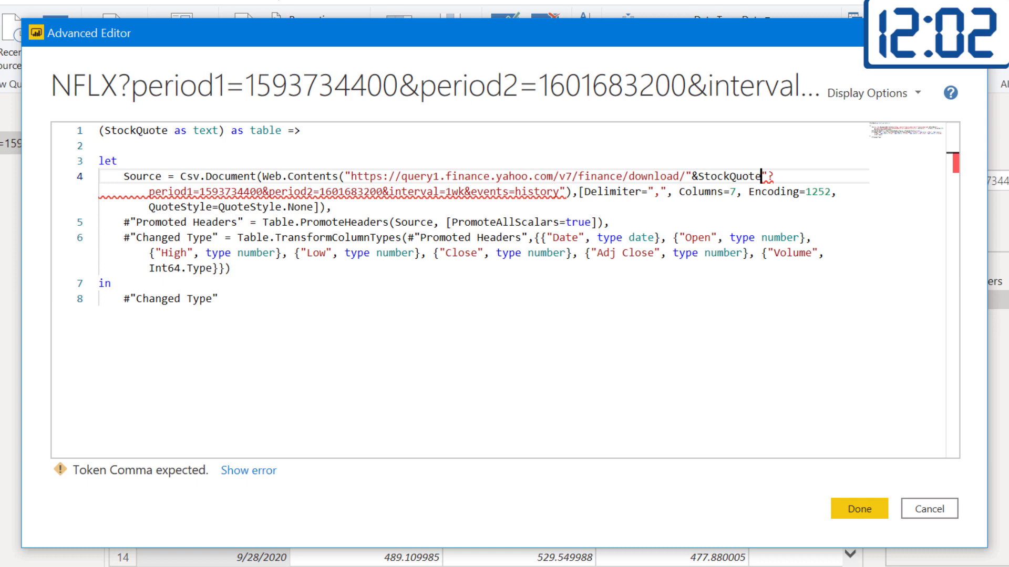
type("&")
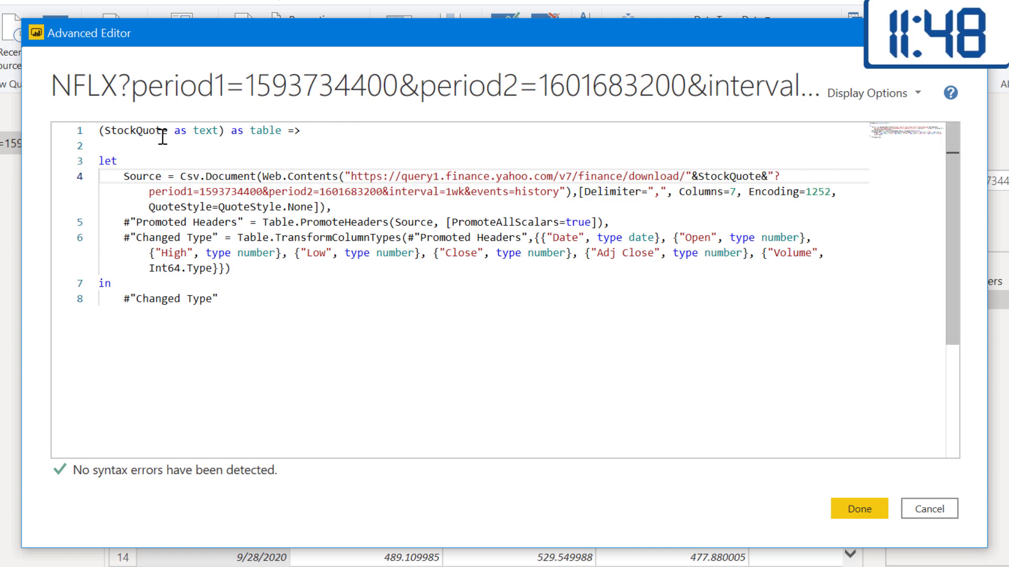
- Close the Advanced Editor and rename the function query to 'Quote Pull'
left_click(851, 508)
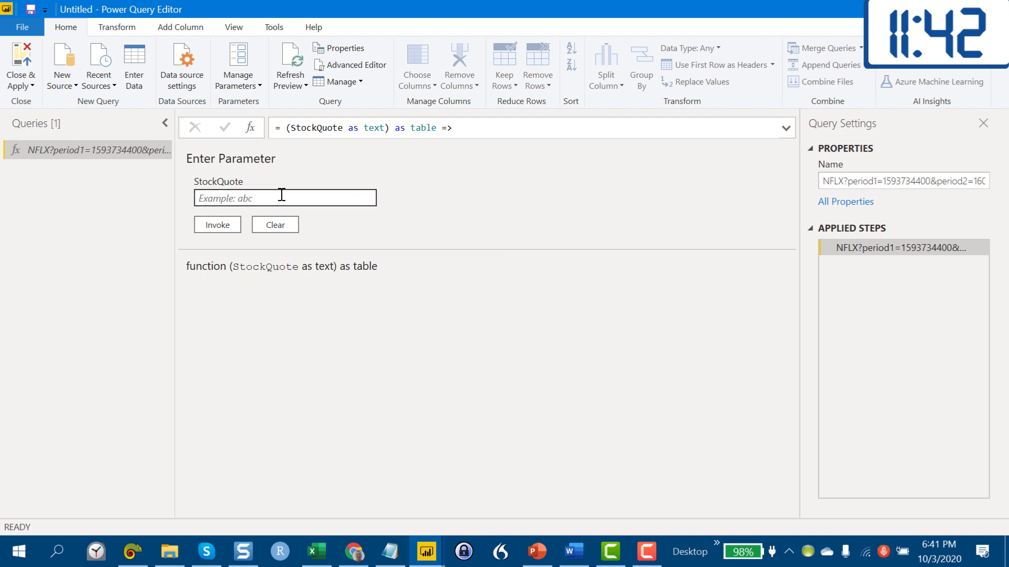
double_click(113, 148)
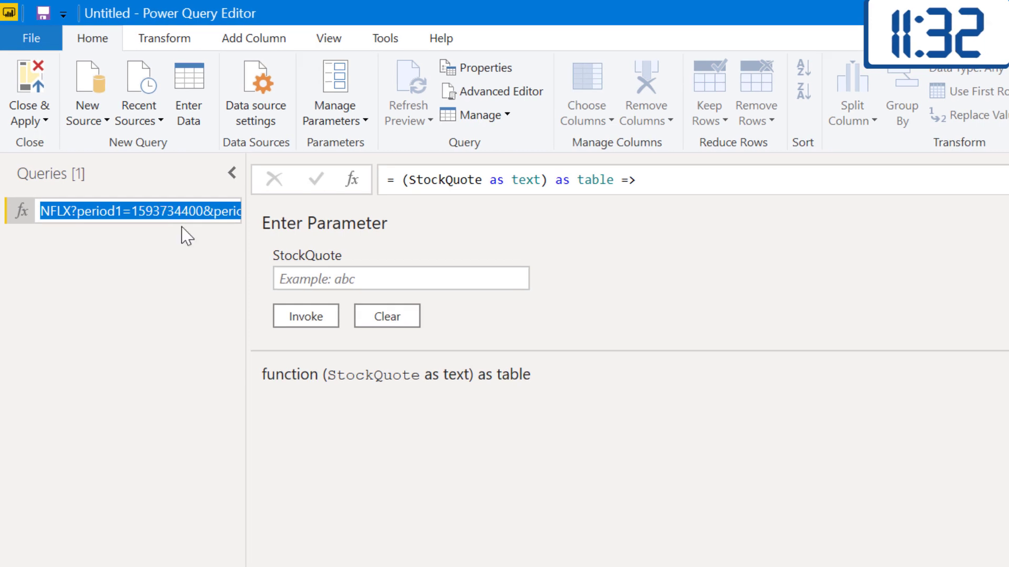
type("Quto")
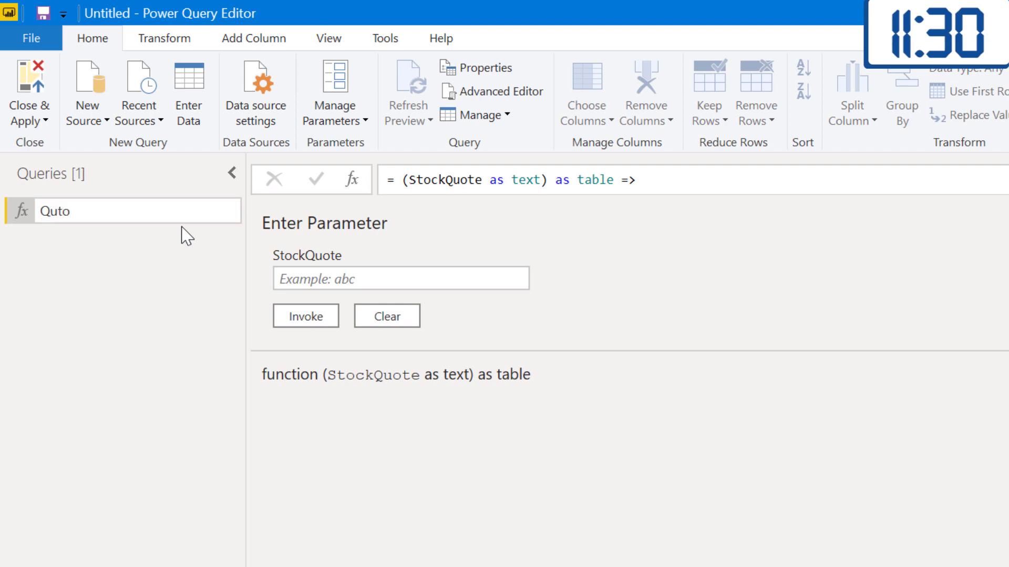
type("e ")
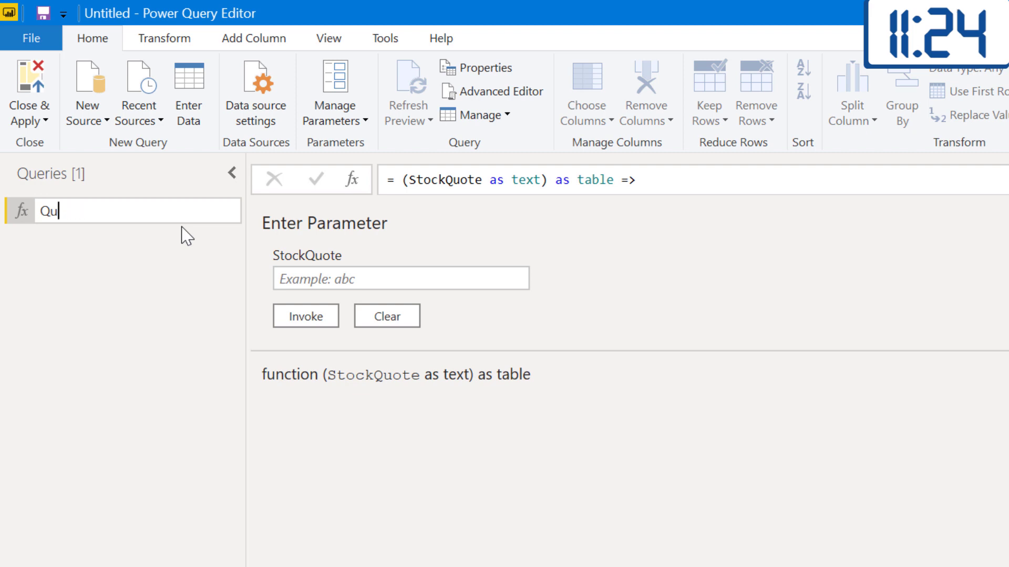
type("ote ")
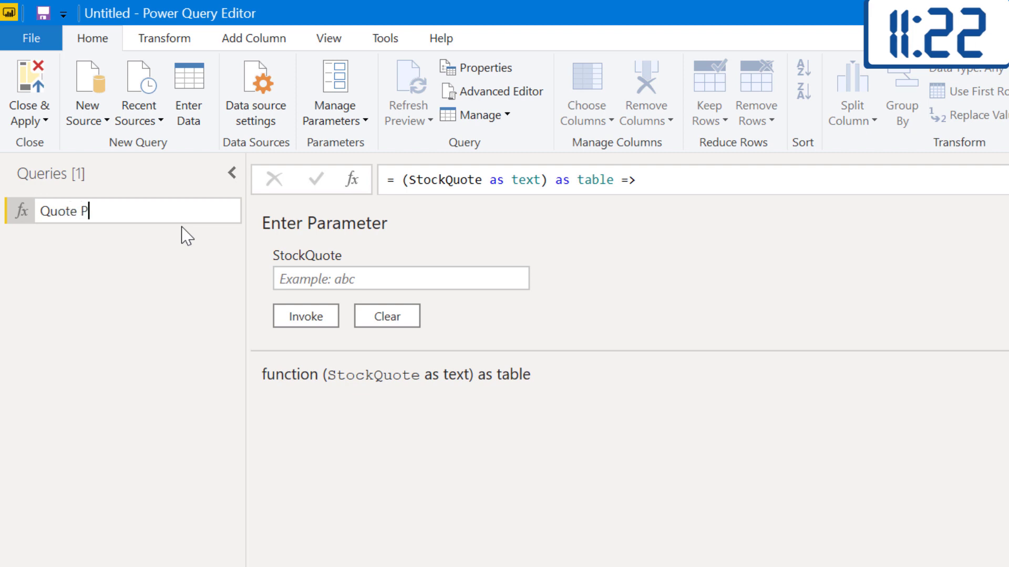
type("Pull")
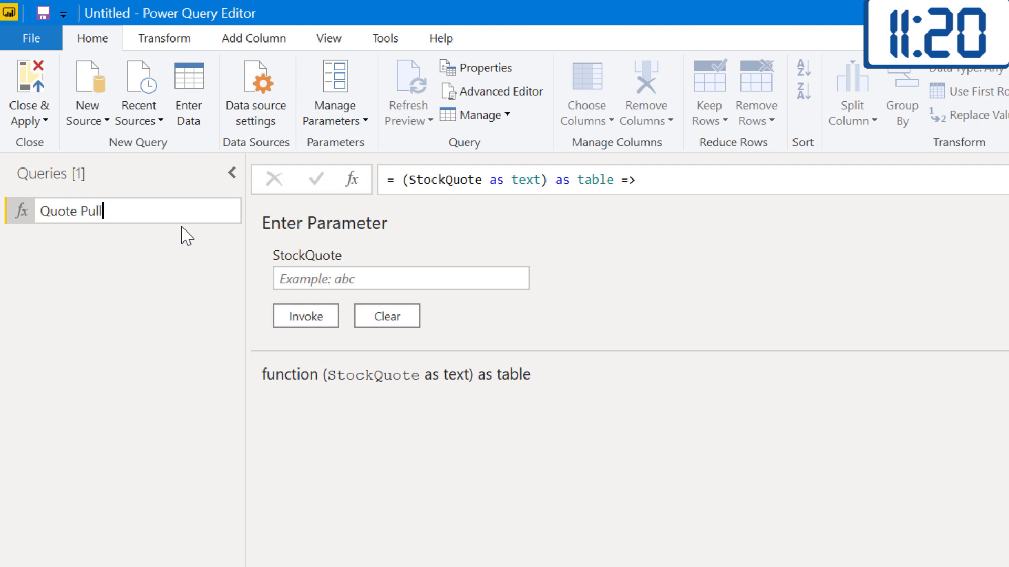
key("Return")
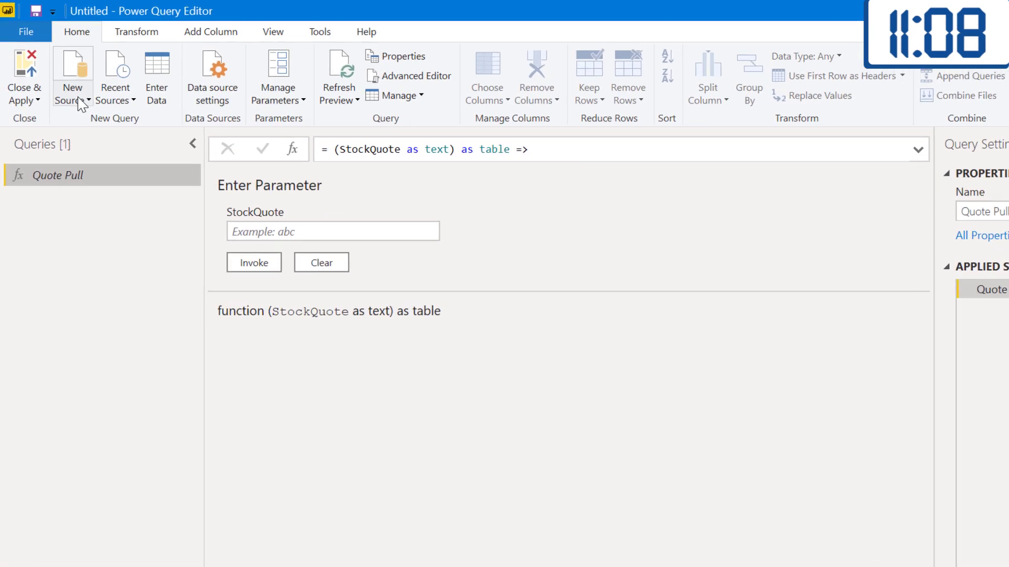
- Start adding an Excel workbook as a new source, then switch to StockList.xlsx in Excel
left_click(81, 104)
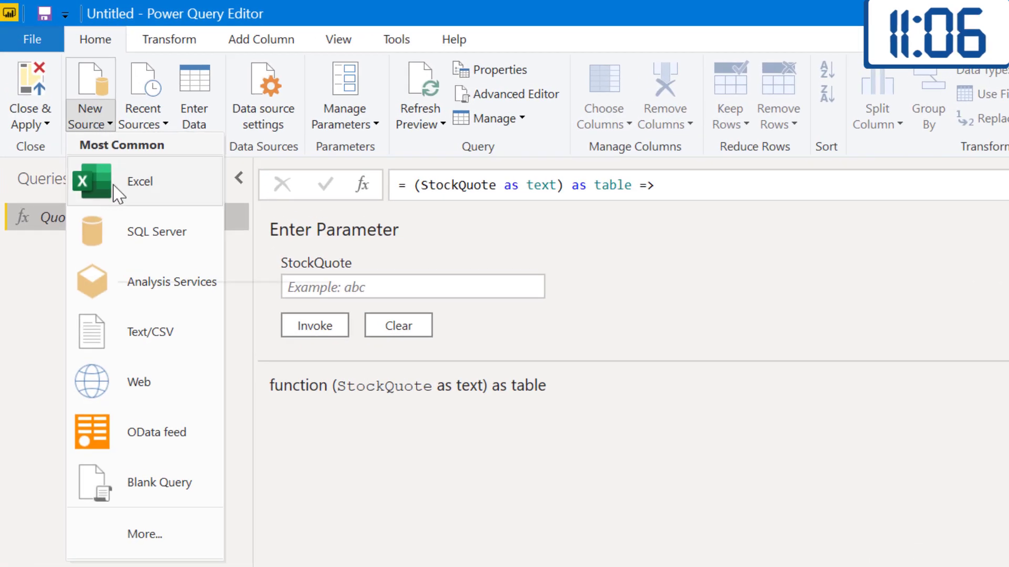
left_click(124, 191)
scroll(158, 231, "up", 2)
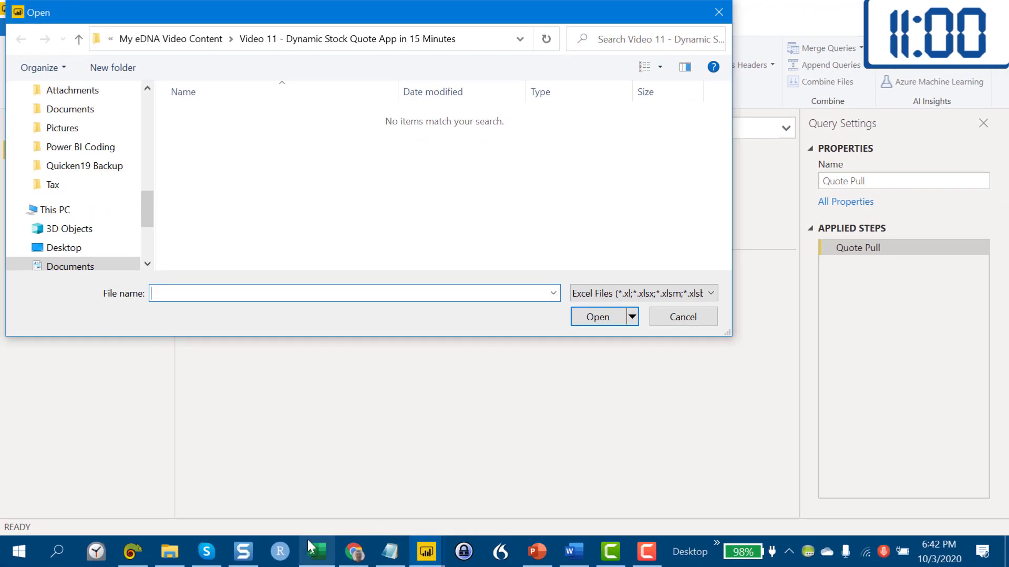
left_click(311, 551)
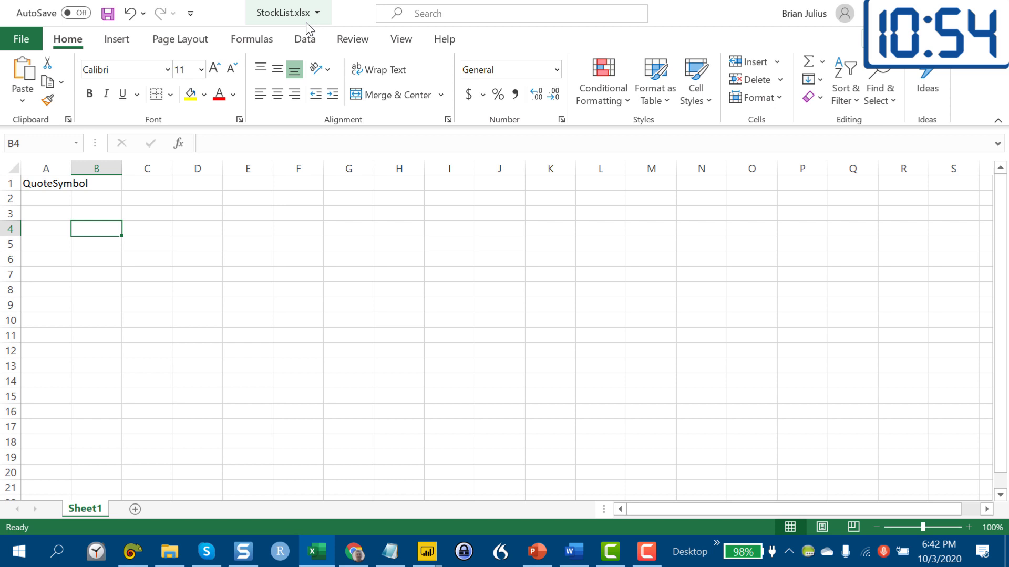
- Enter the tickers MSFT, LNVGY, SNE, SBUX and AMZN in A2:A6 under QuoteSymbol
left_click(43, 195)
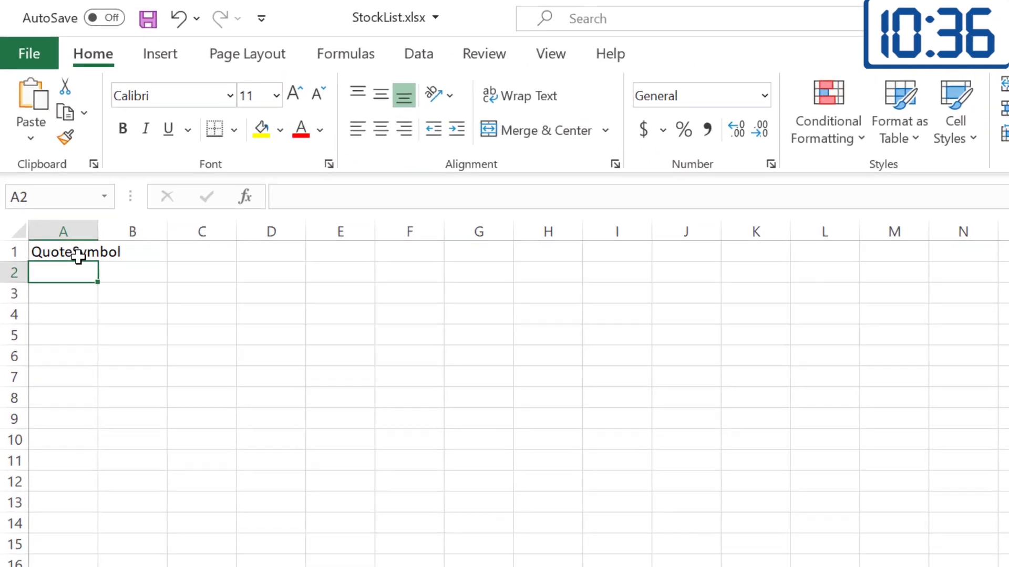
type("MS")
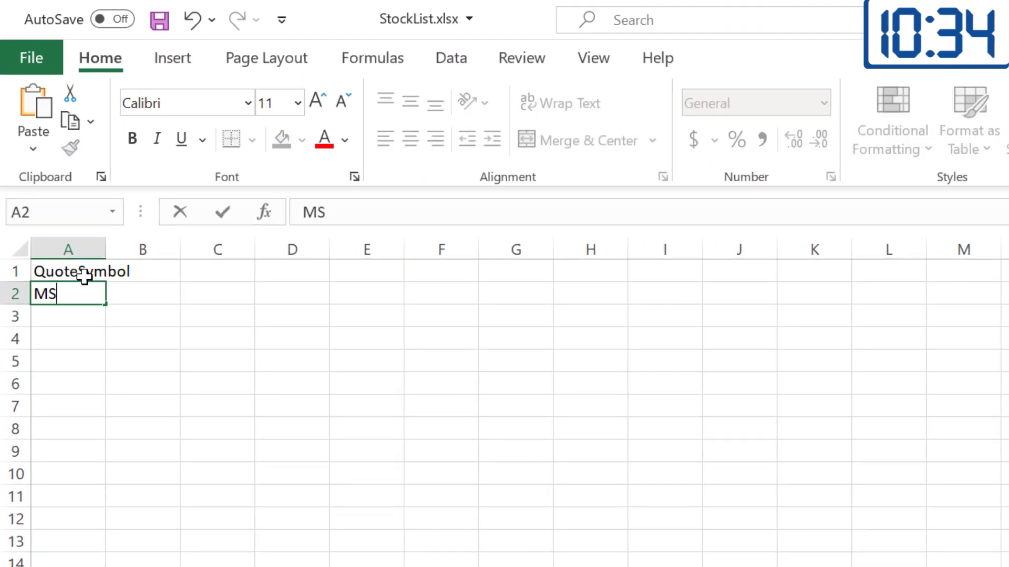
type("FT")
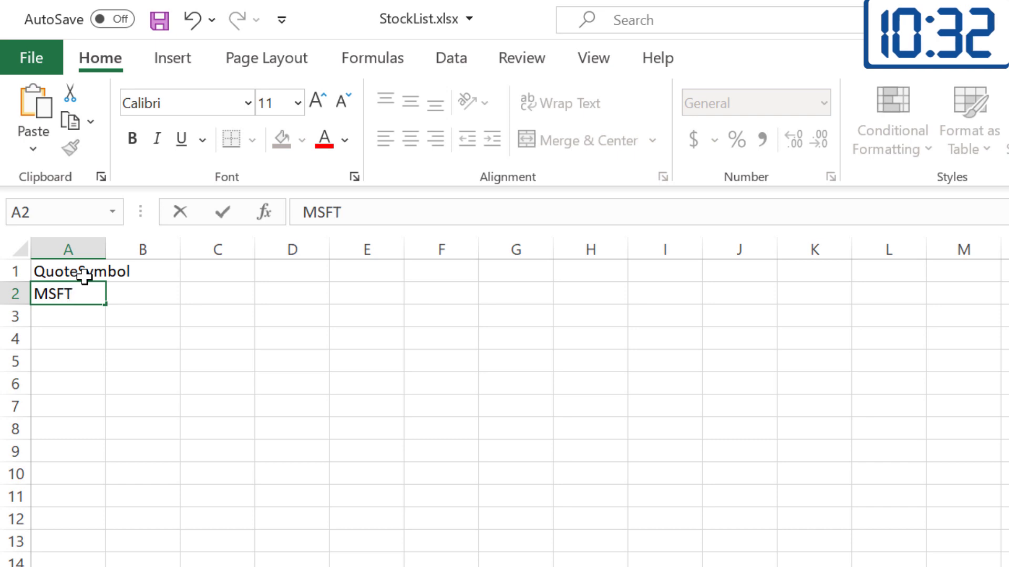
key("Return")
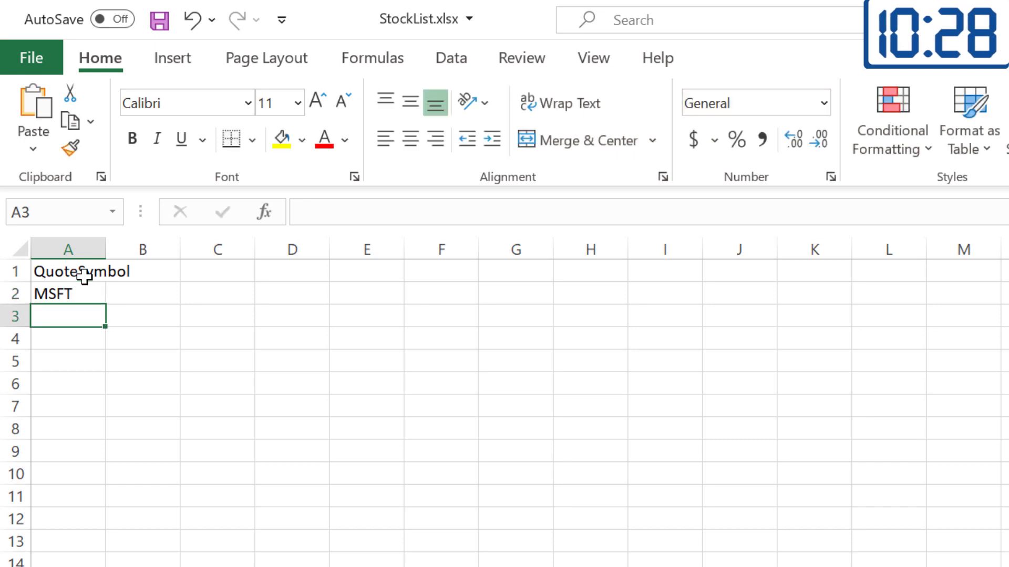
type("L")
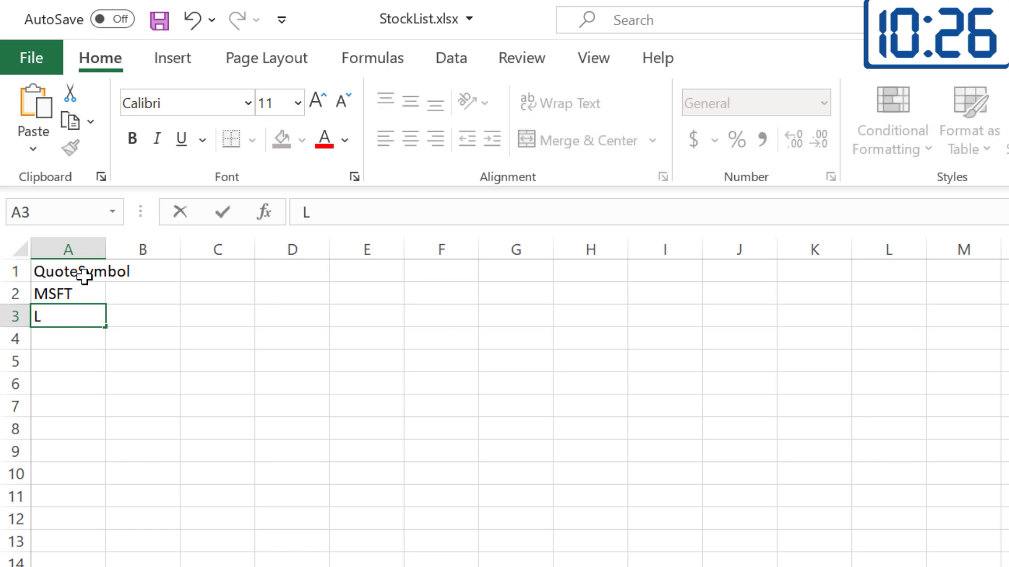
type("NVGY")
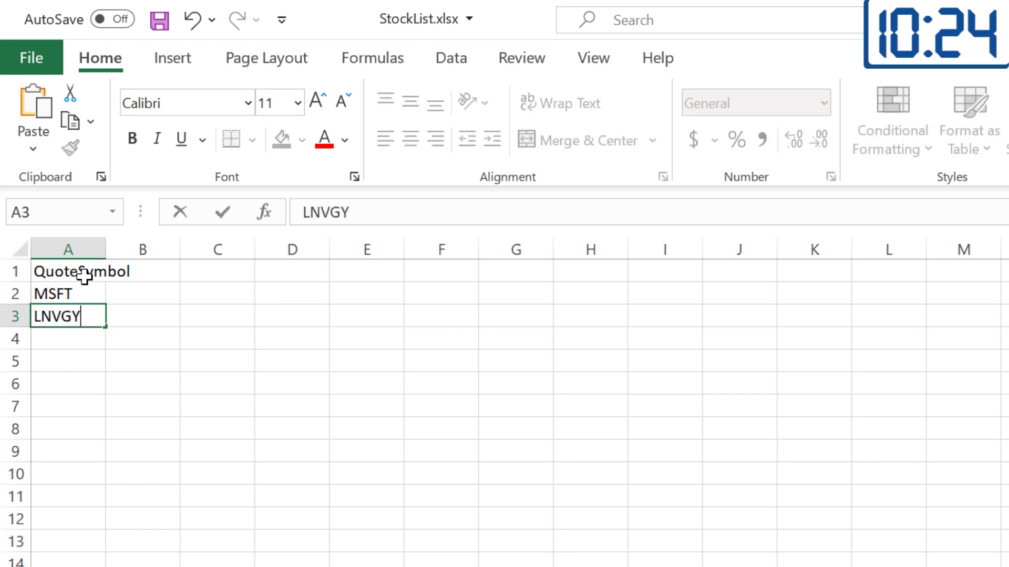
key("Return")
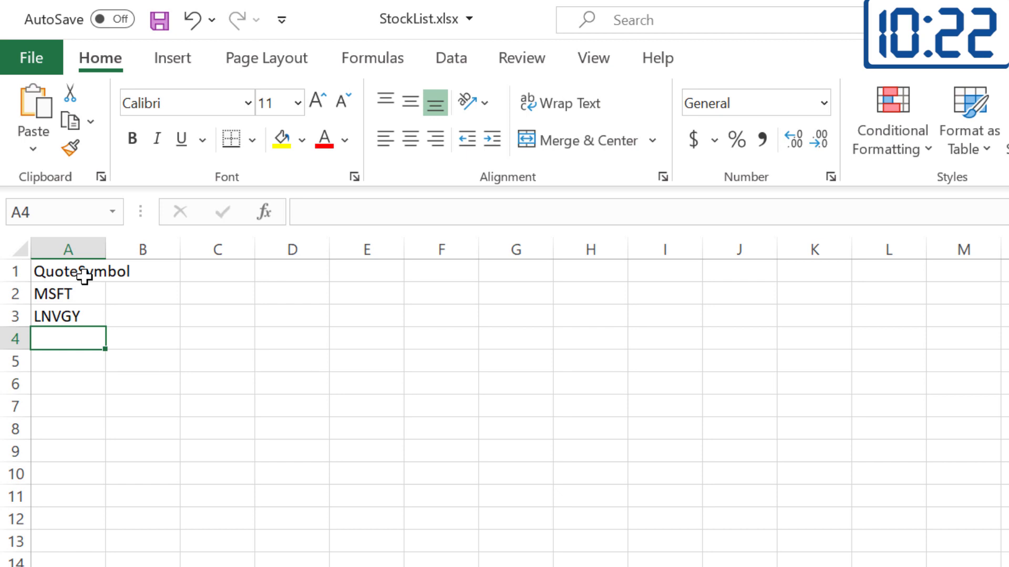
type("S")
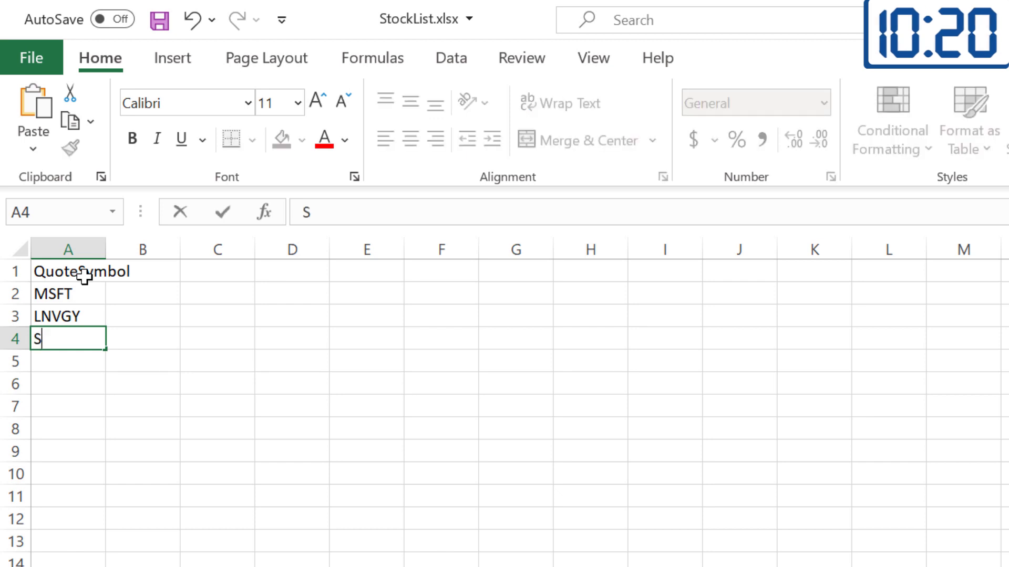
type("NE")
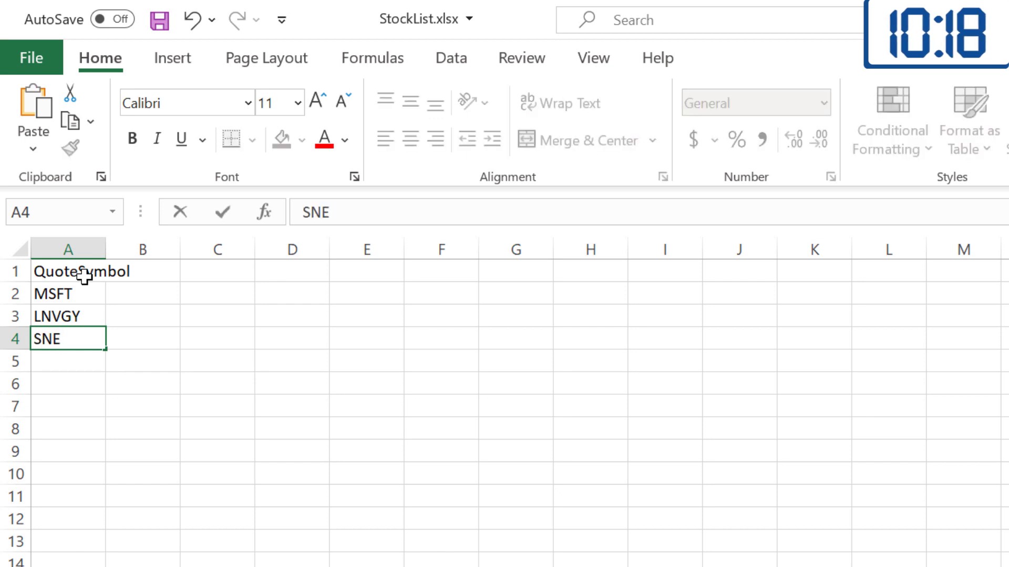
key("Return")
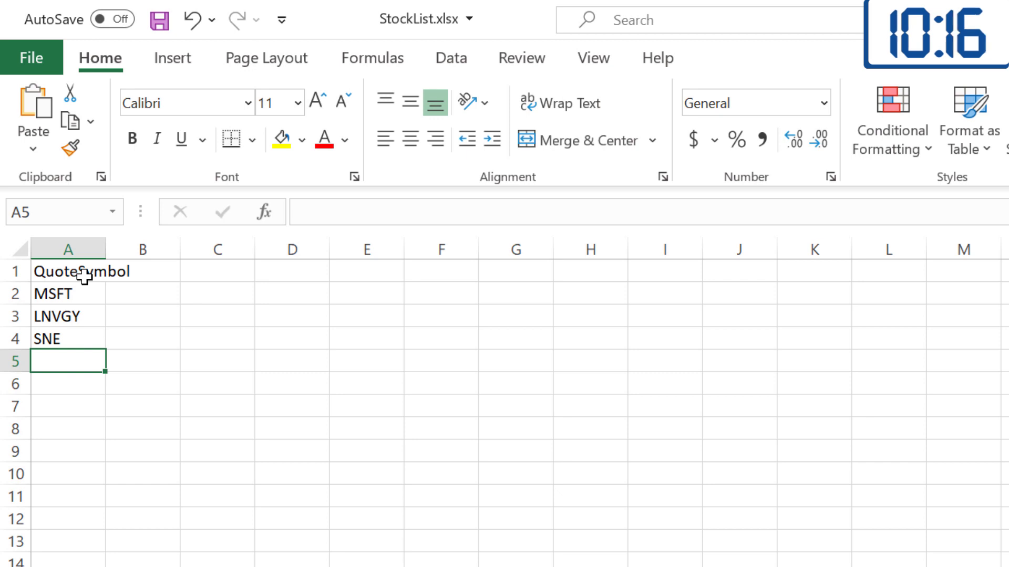
type("S")
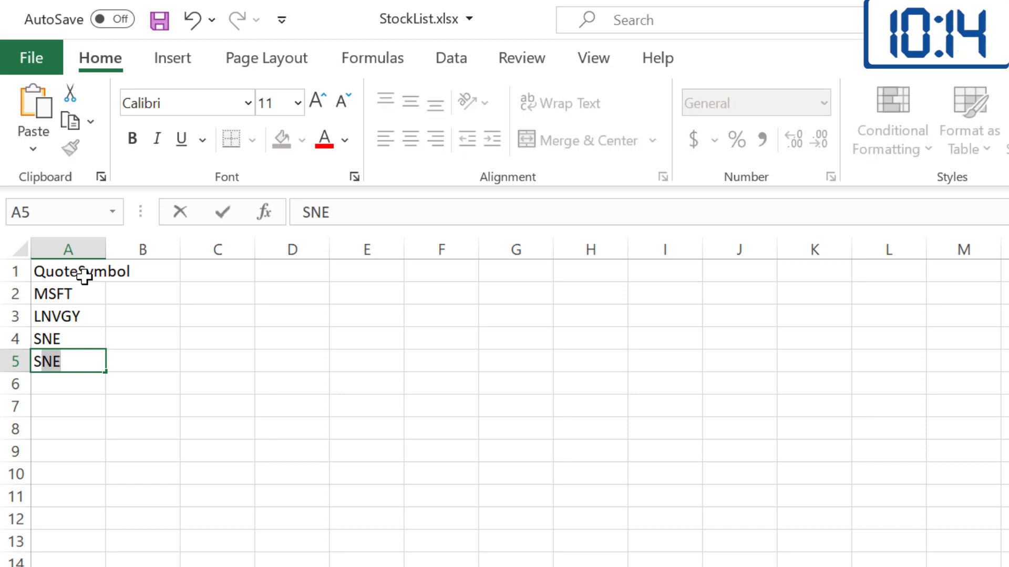
type("BUX")
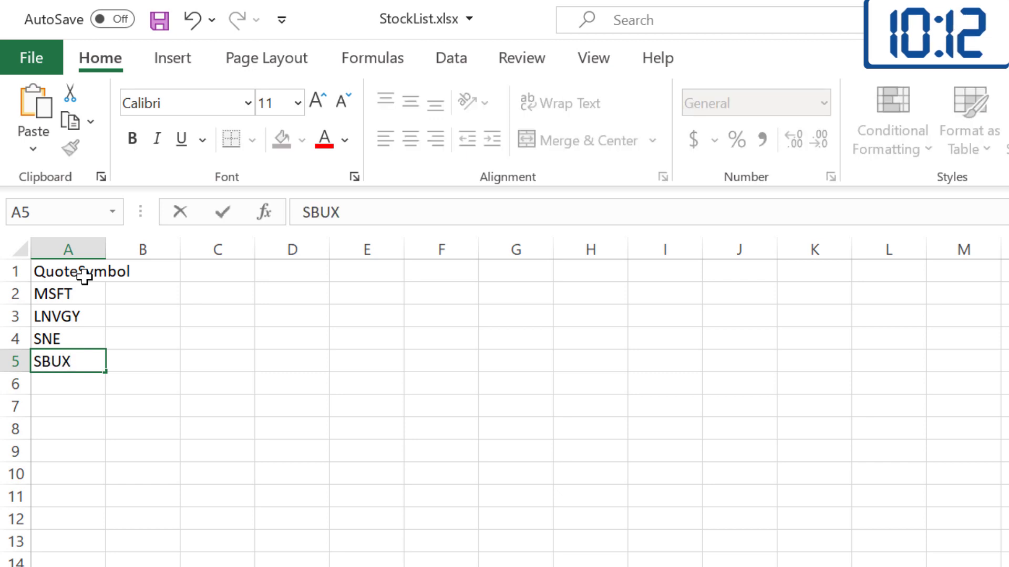
key("Return")
type("A")
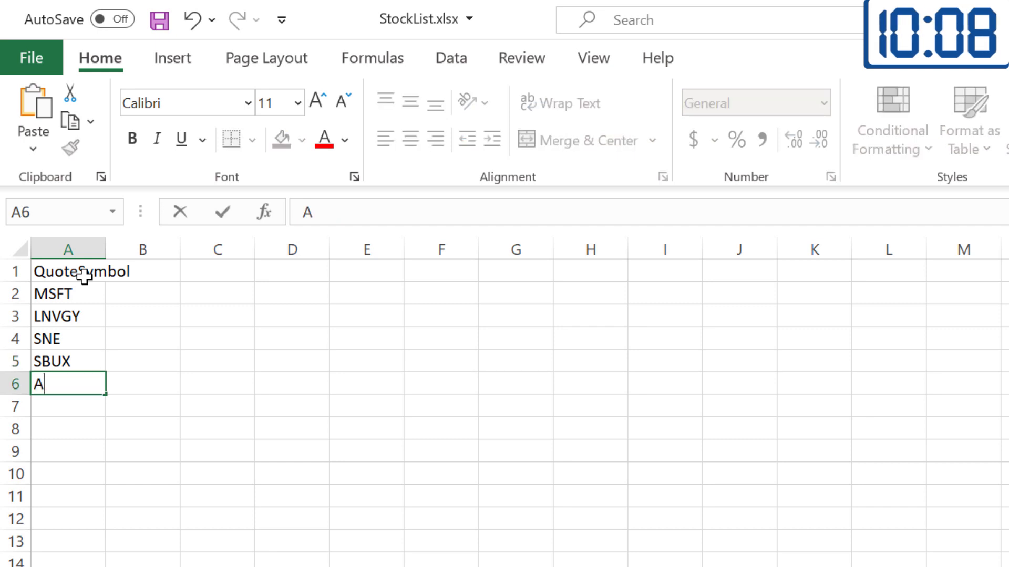
type("MZ")
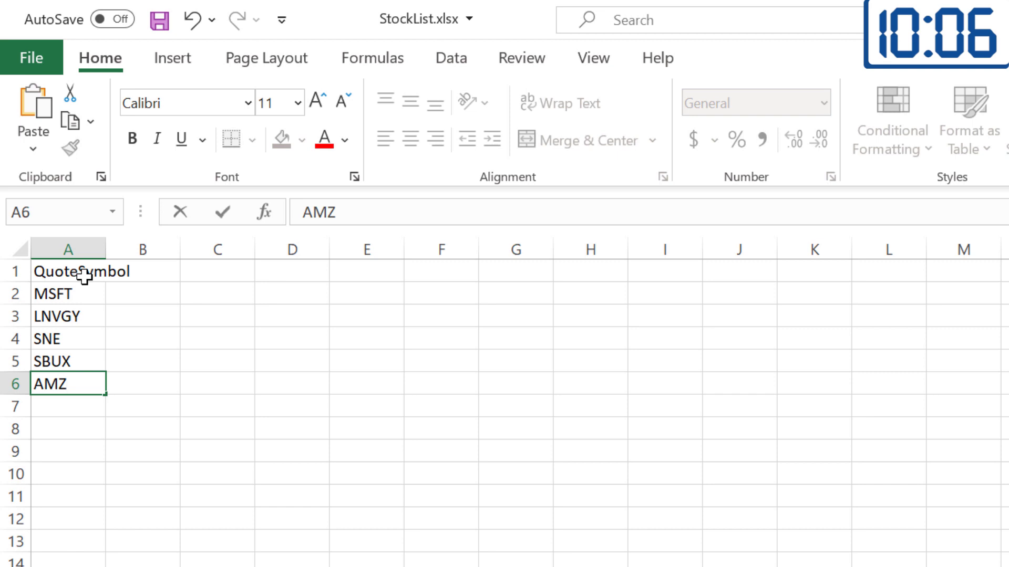
type("N")
key("Return")
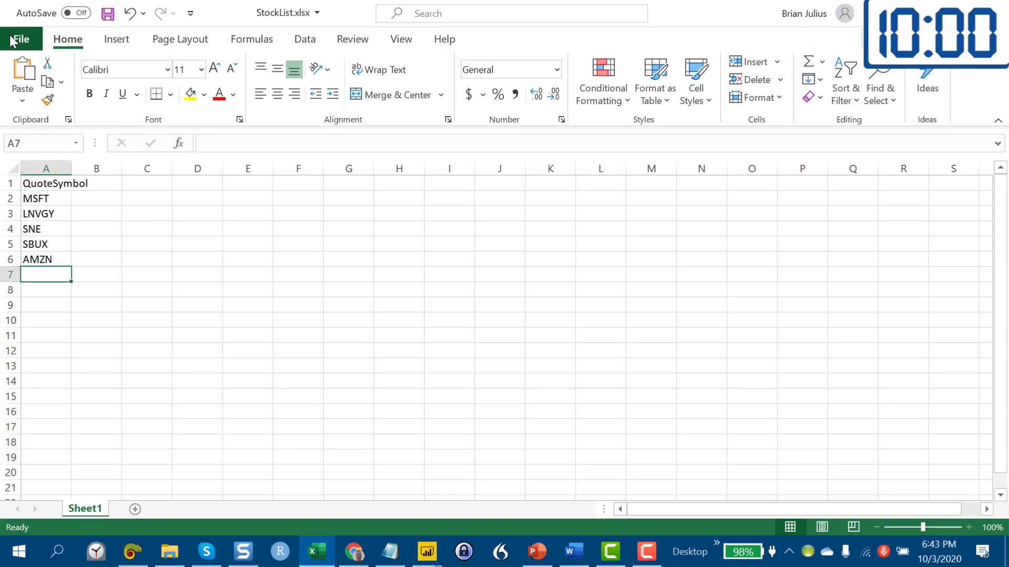
- Save StockList.xlsx and go back to Power BI
left_click(16, 39)
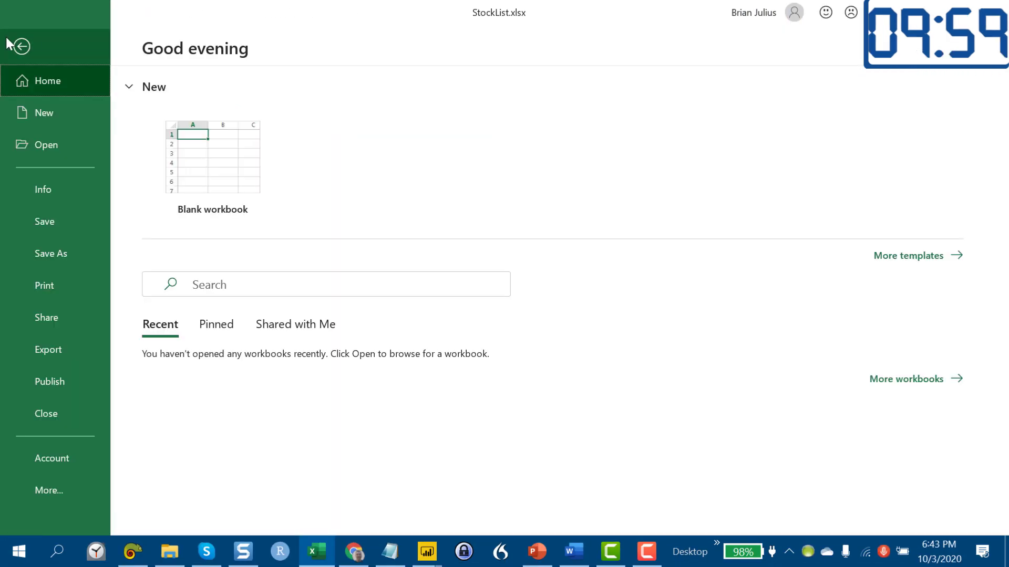
left_click(38, 211)
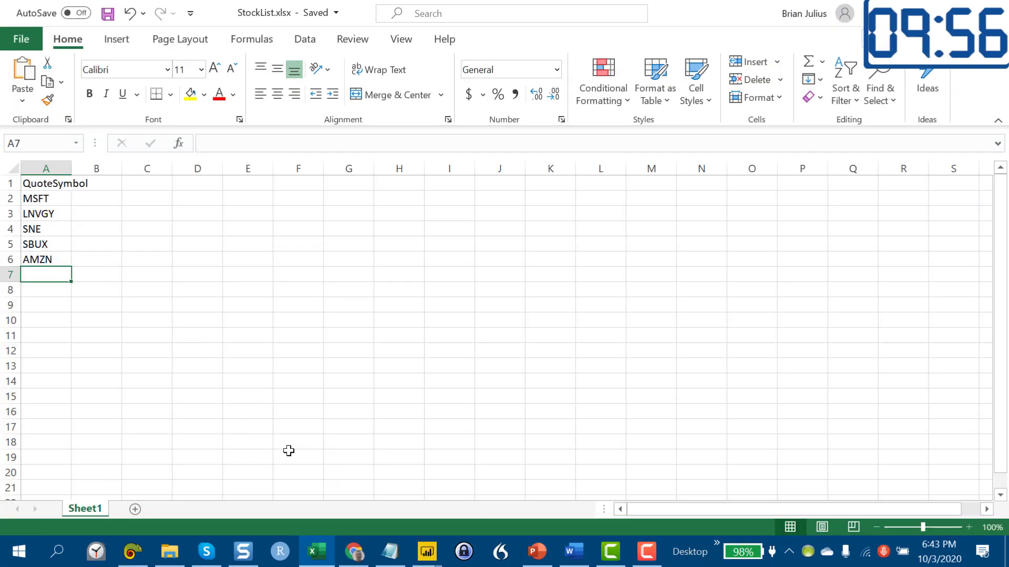
left_click(427, 552)
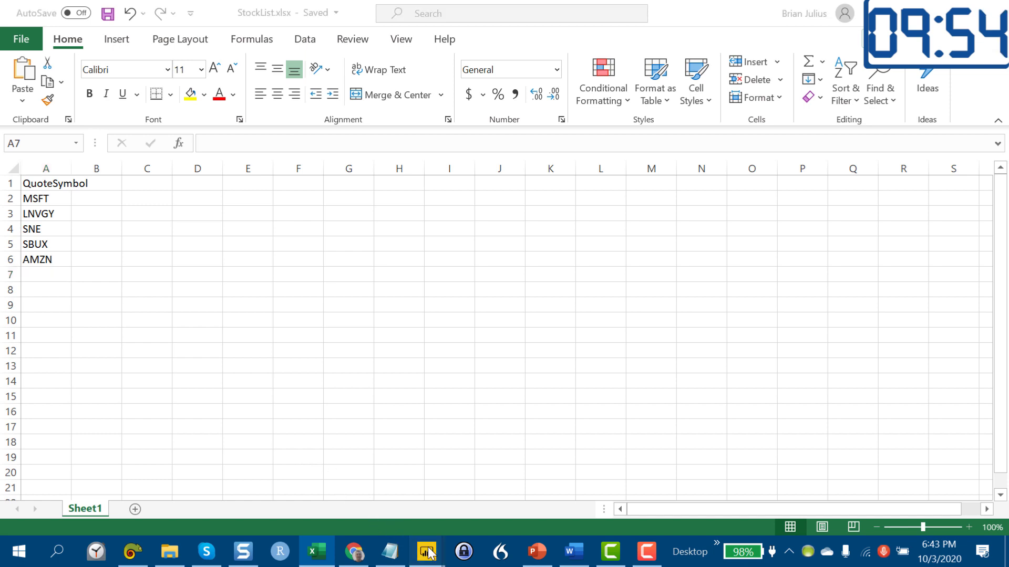
- Open StockList.xlsx from the Desktop and load its Sheet1 ticker list as a new query
left_click(458, 478)
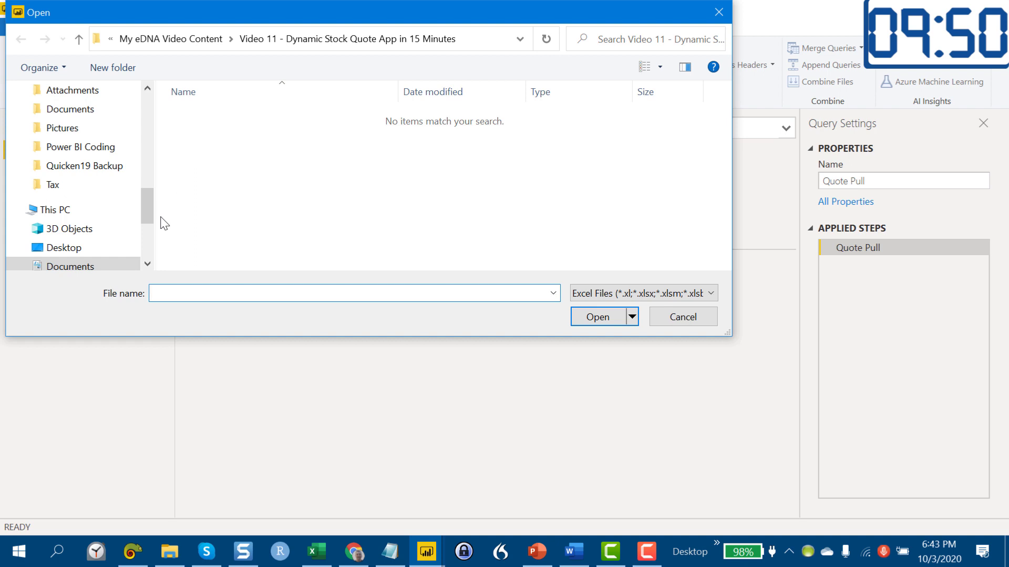
left_click(103, 248)
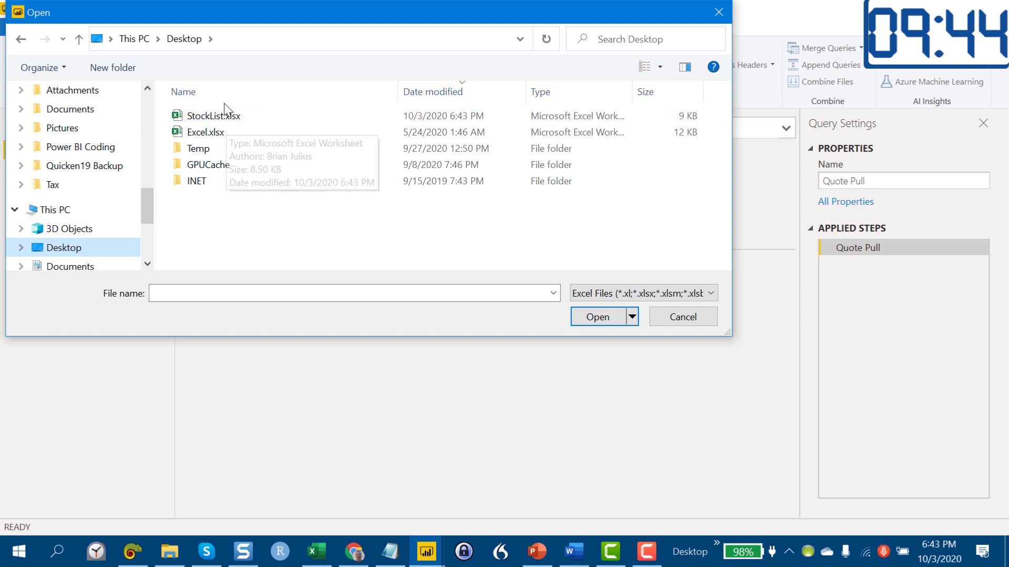
double_click(221, 122)
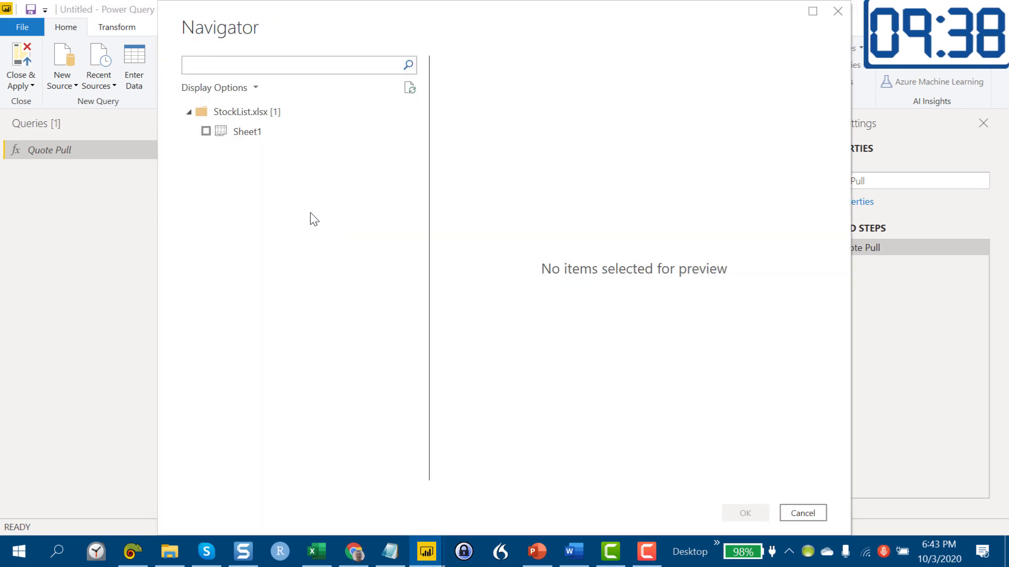
left_click(206, 131)
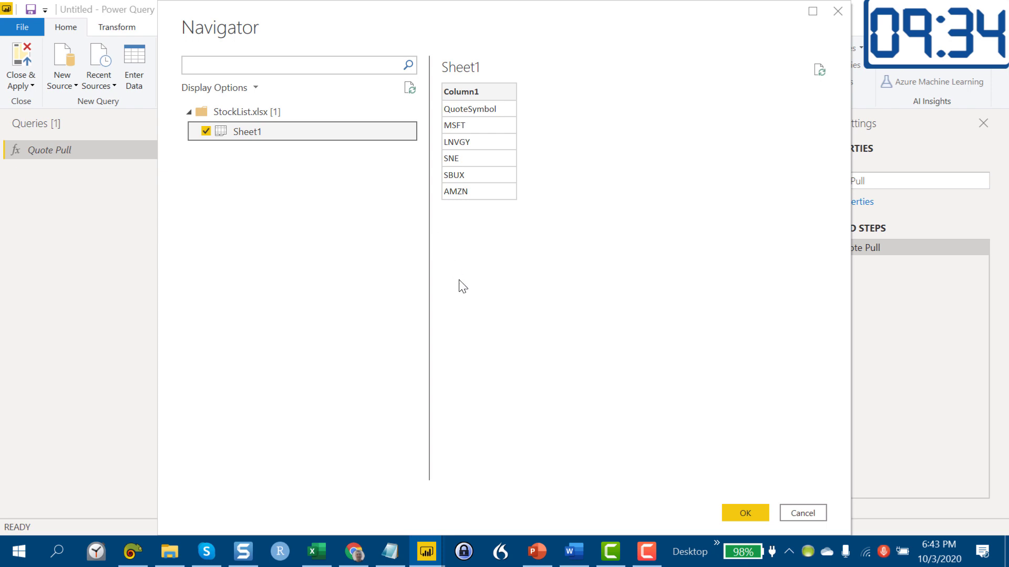
left_click(733, 509)
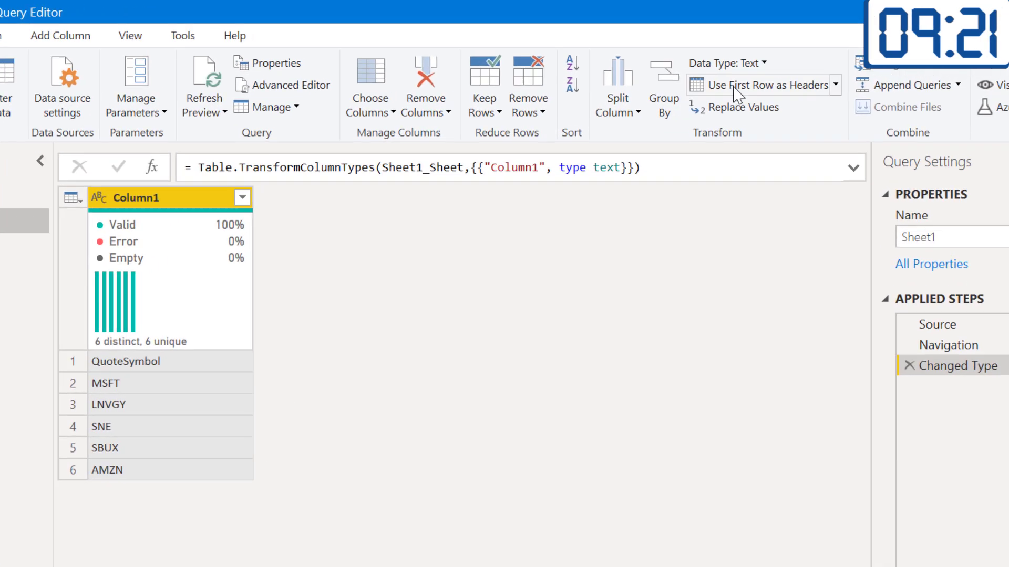
- Promote the first row to make QuoteSymbol the header, and rename the Sheet1 query to StockList
left_click(743, 88)
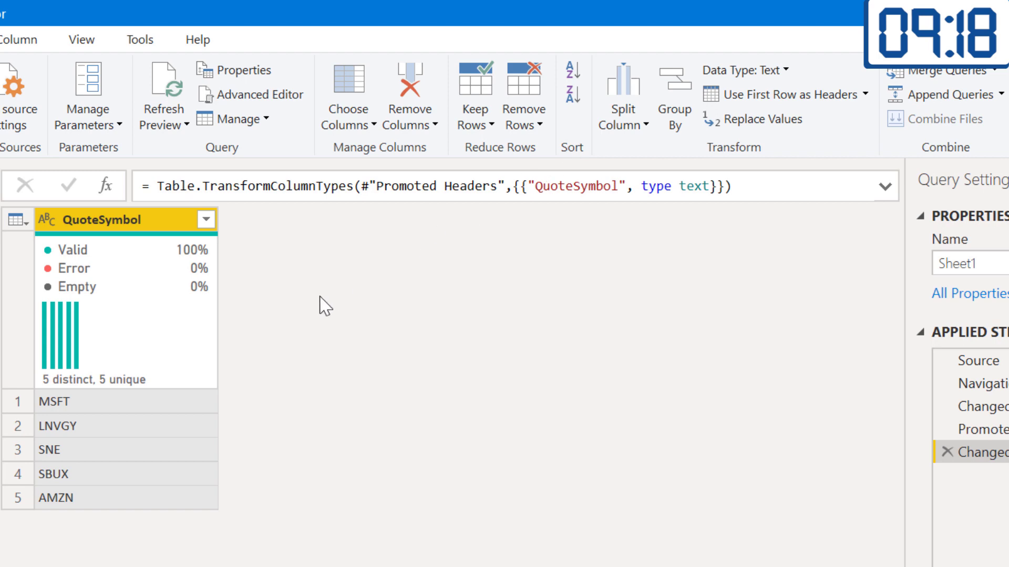
mouse_move(176, 345)
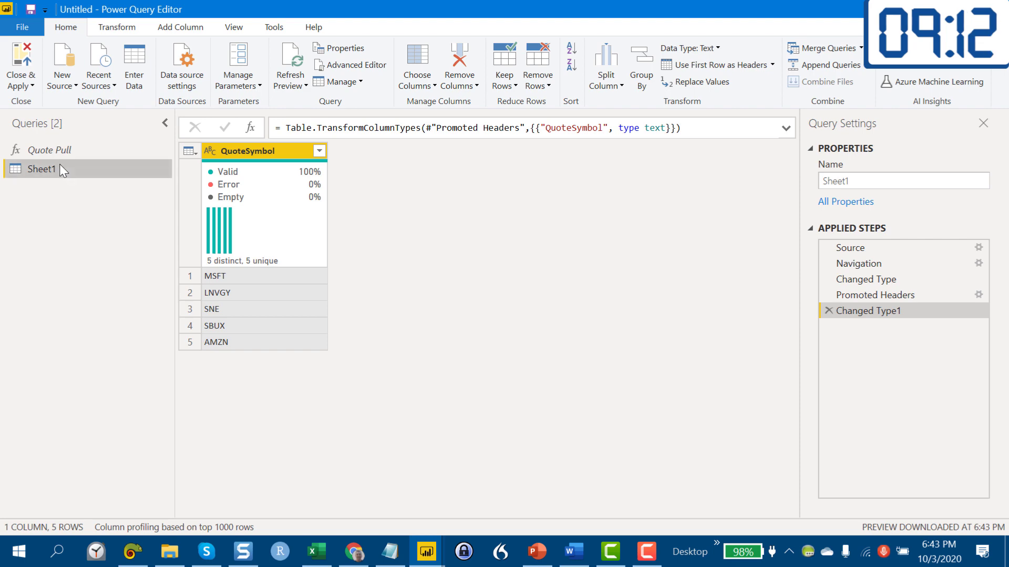
double_click(63, 168)
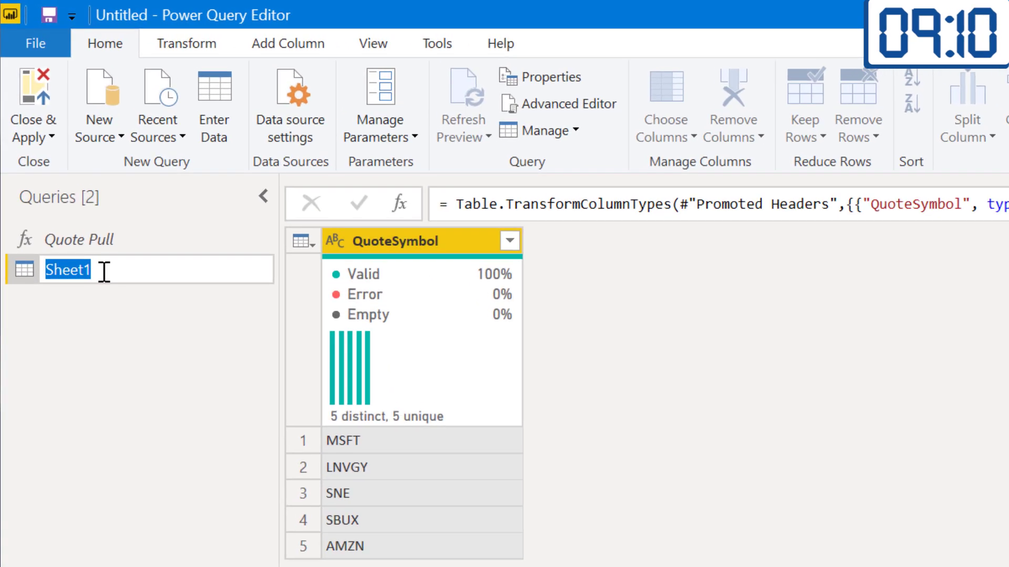
type("Stock")
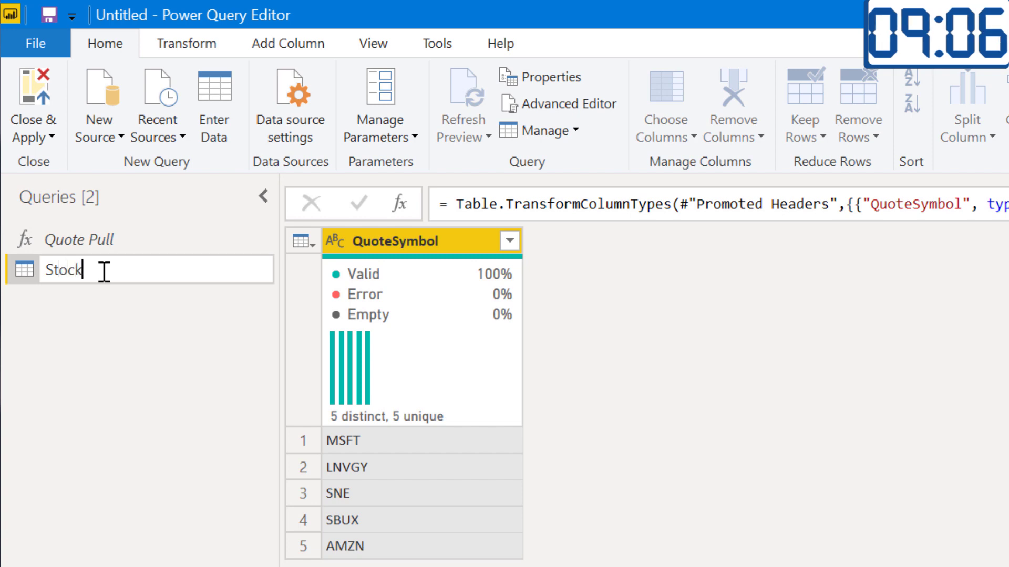
type("List")
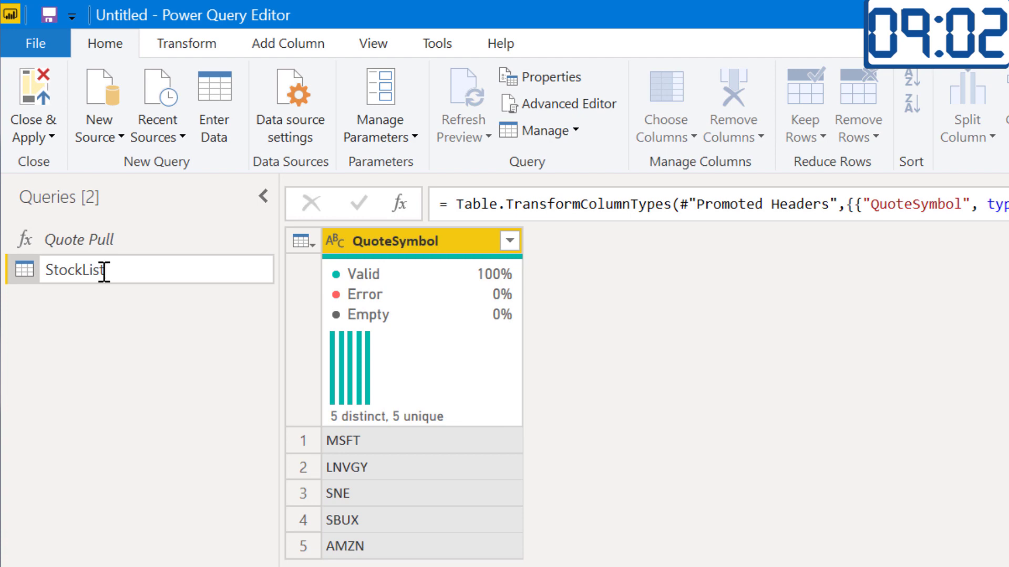
key("Return")
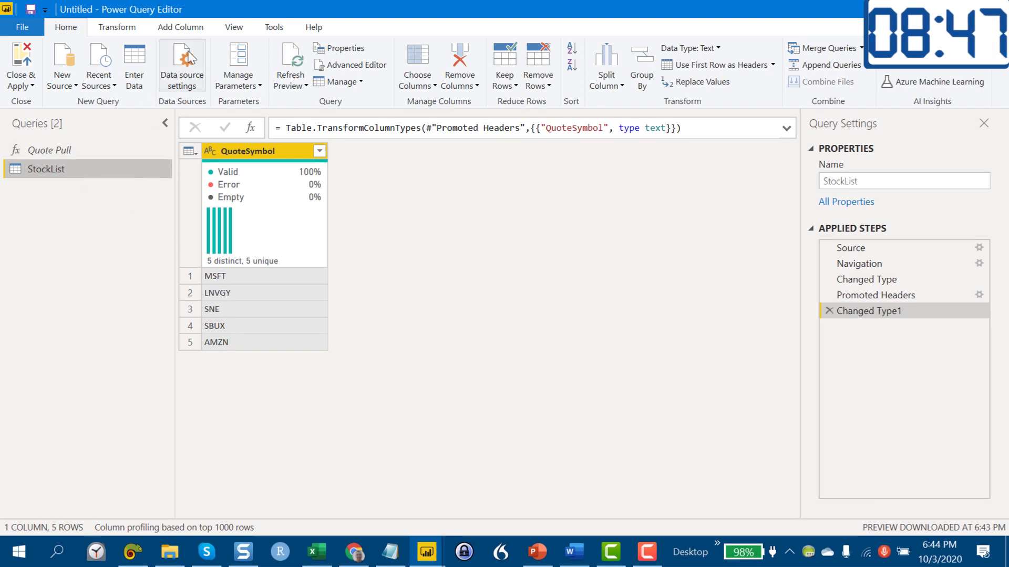
- Invoke the Quote Pull function on each QuoteSymbol as a new column named Pull
left_click(191, 28)
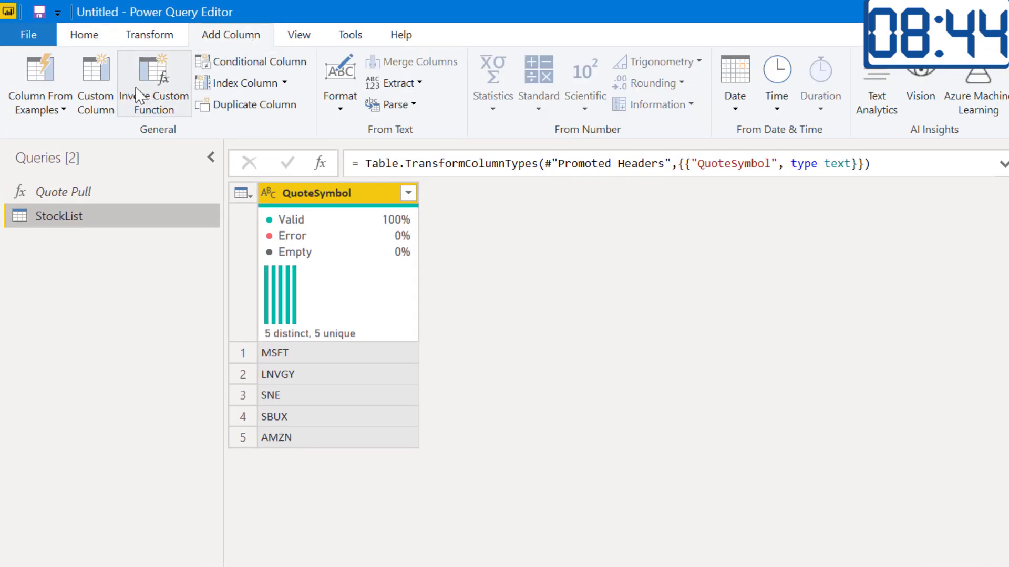
left_click(161, 89)
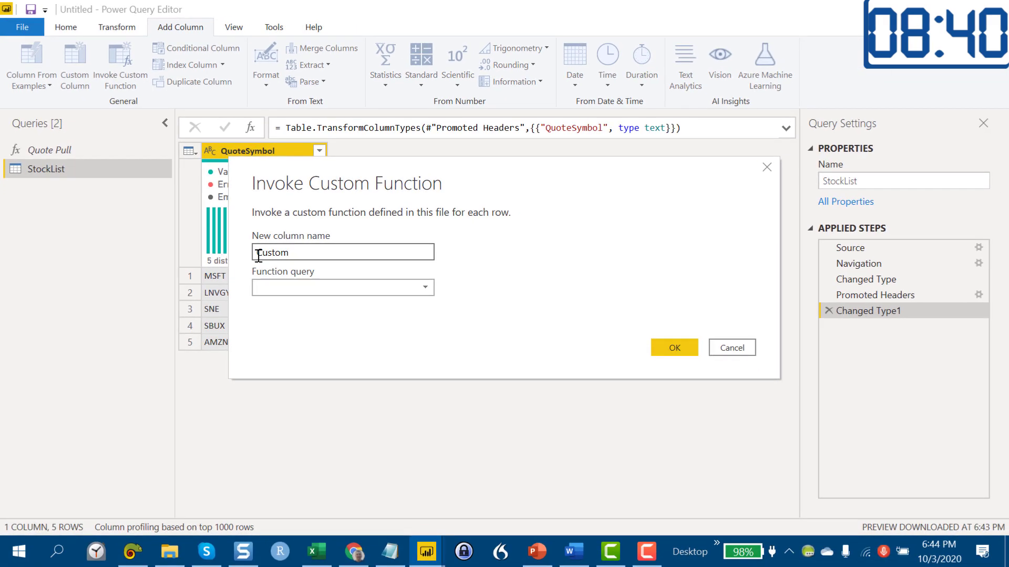
double_click(259, 254)
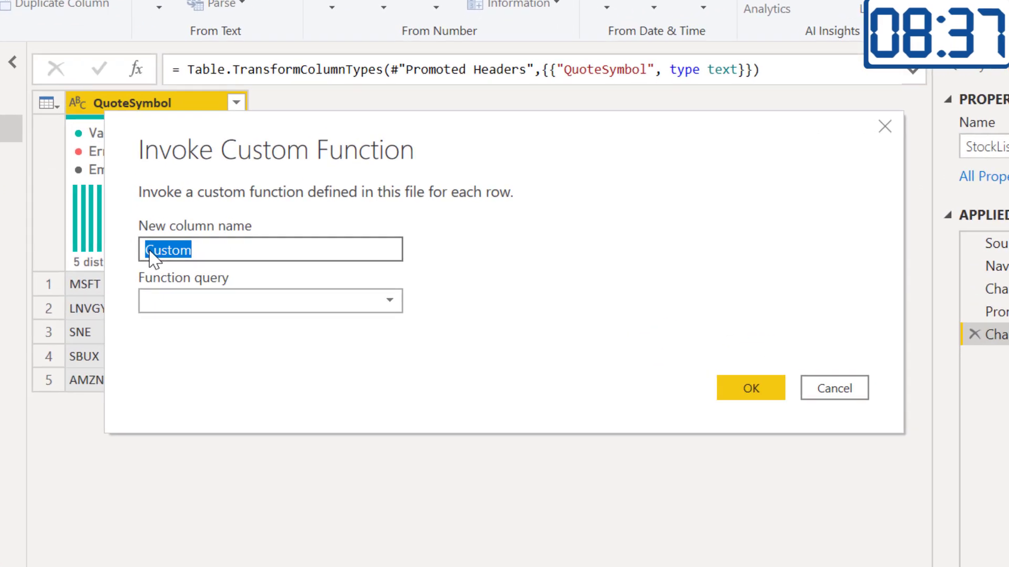
type("Pull")
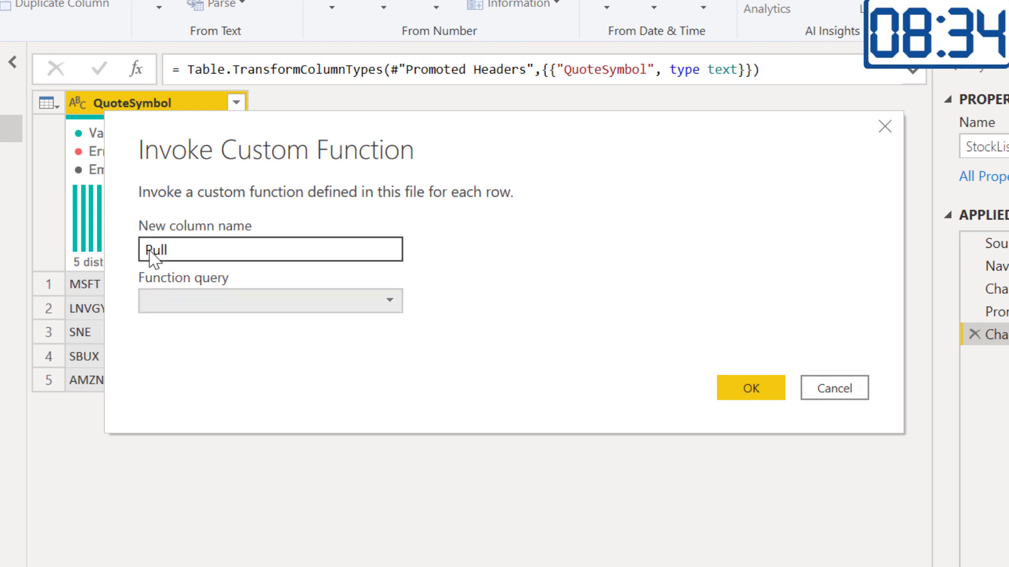
left_click(232, 299)
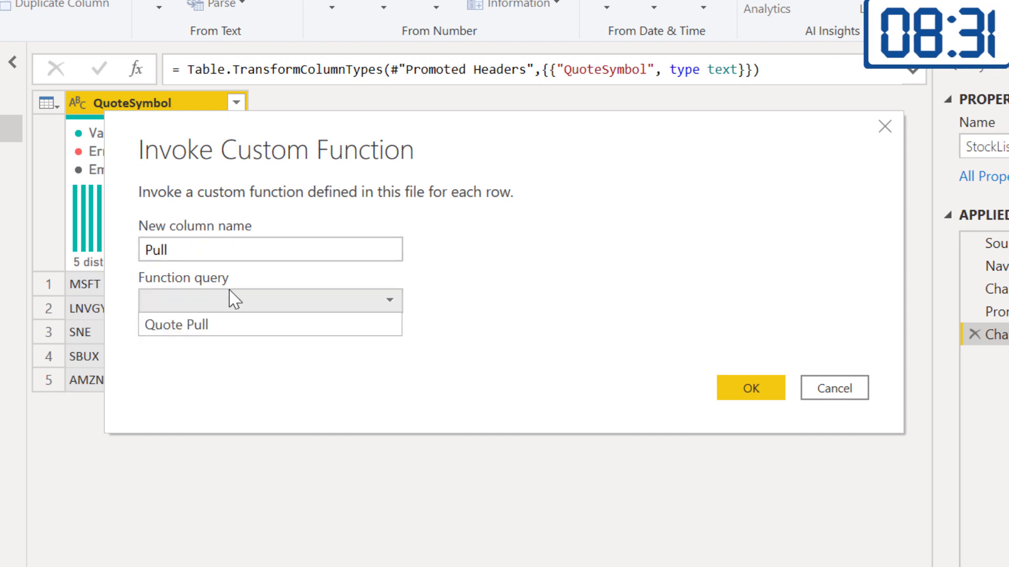
left_click(228, 325)
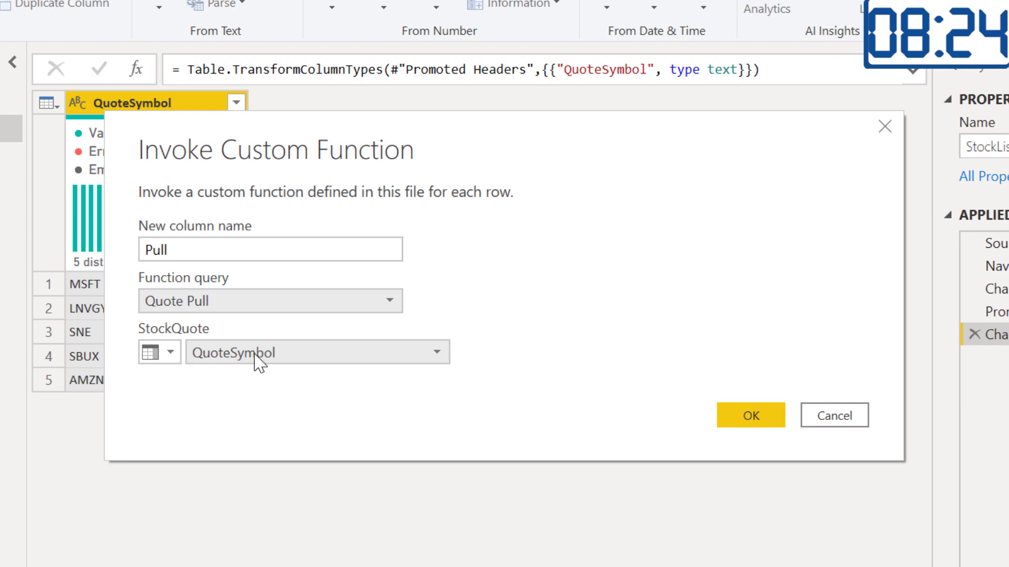
left_click(733, 416)
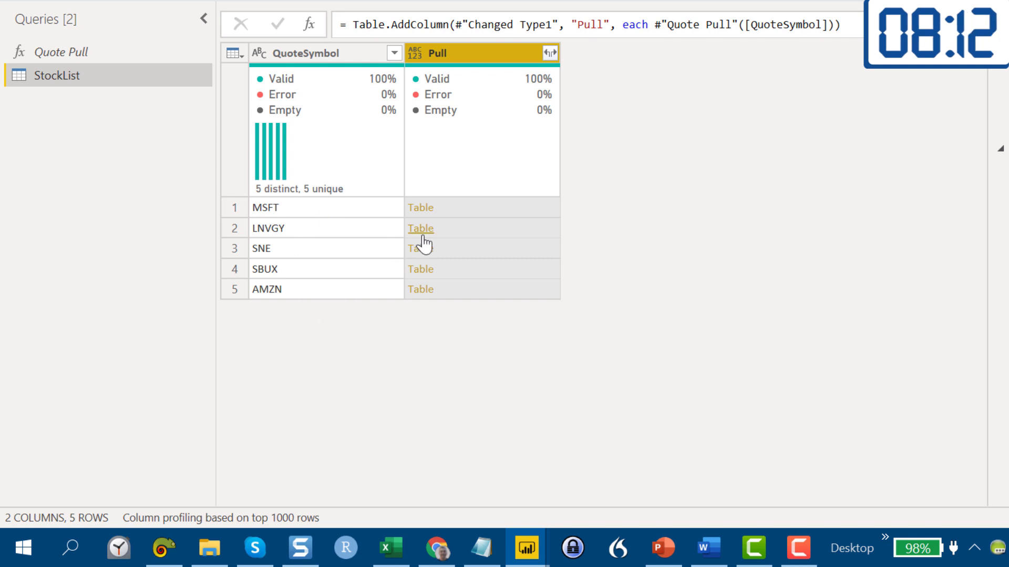
- Expand the Pull tables into Date, Open, High, Low, Close, Adj Close and Volume, without the Pull prefix
left_click(470, 218)
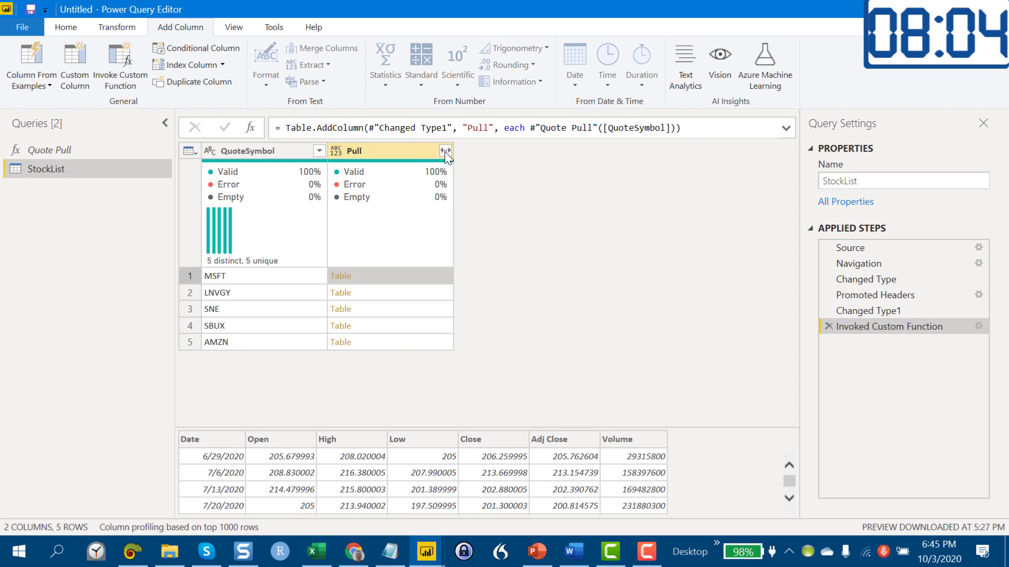
left_click(445, 151)
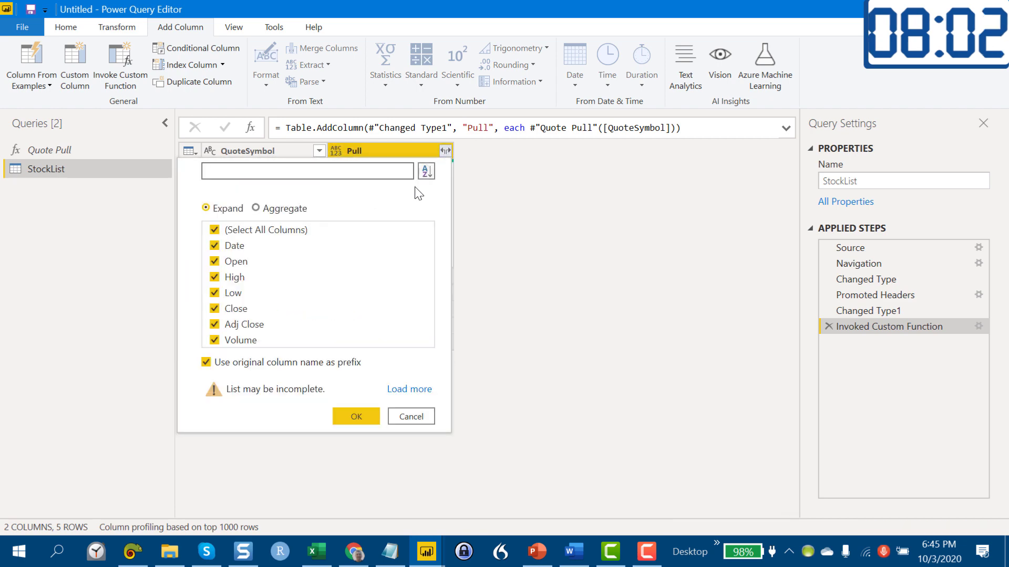
left_click(286, 362)
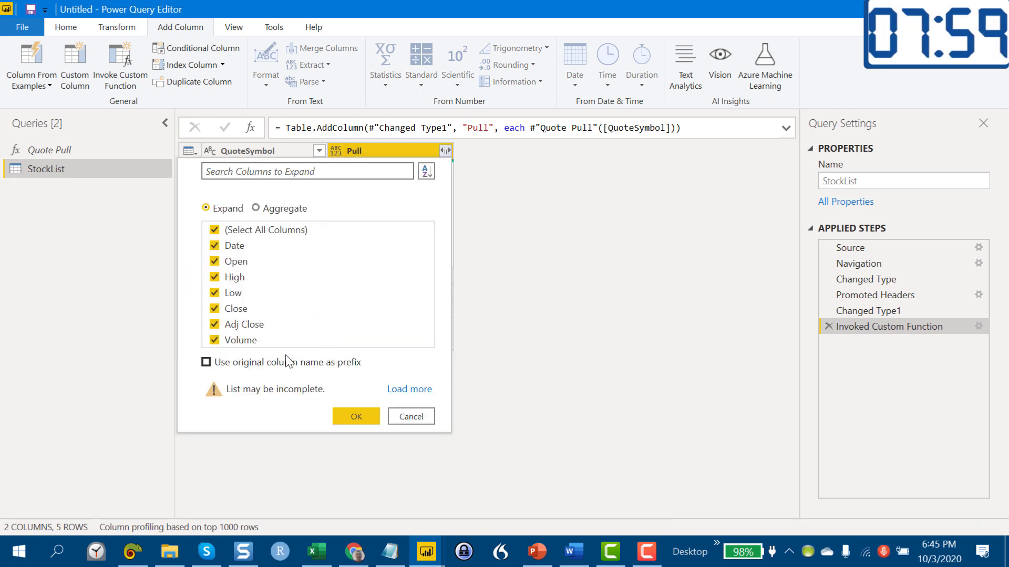
left_click(338, 414)
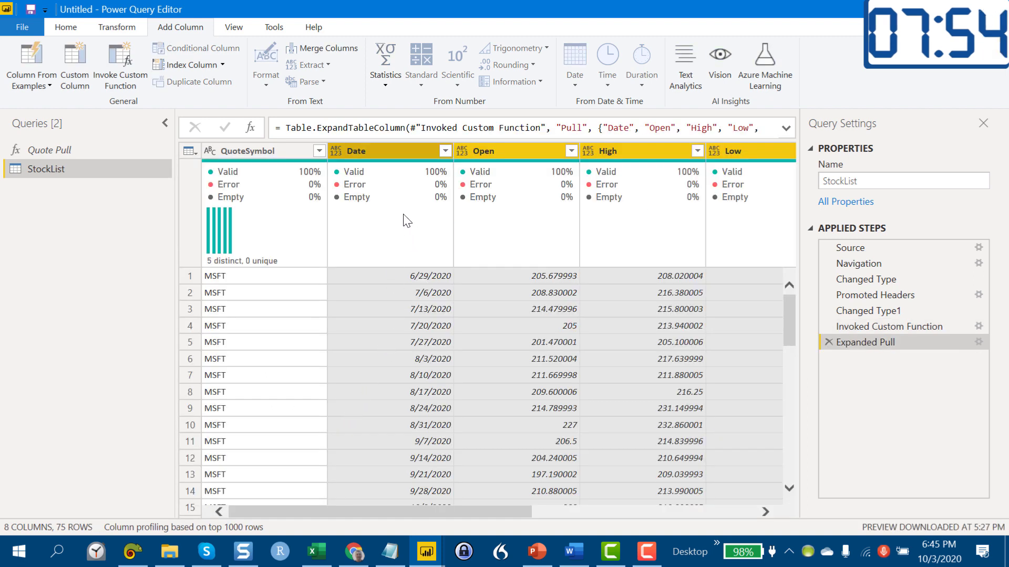
- Type the Date column as Date and Open, High and Low as fixed decimal numbers
left_click(336, 154)
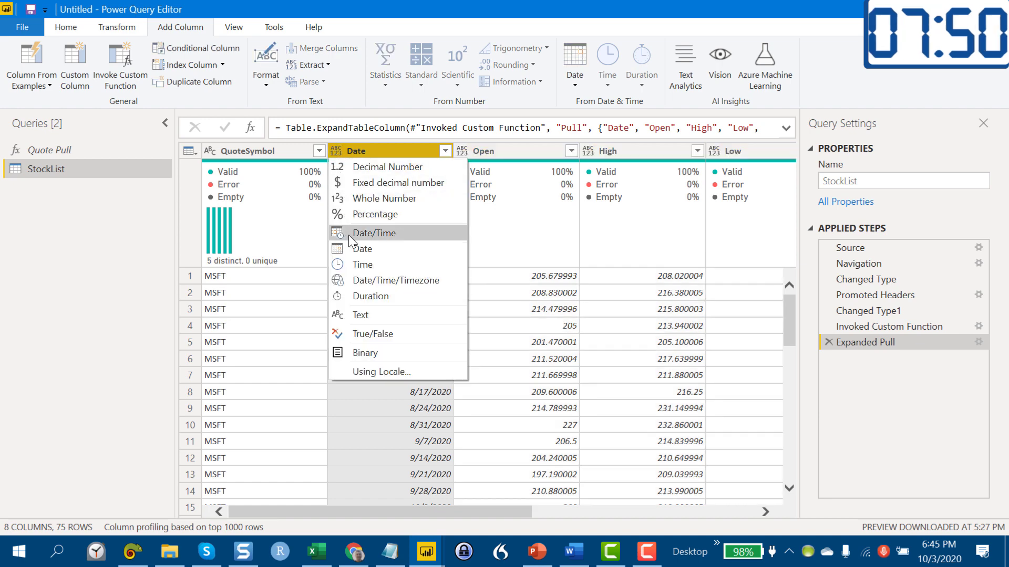
left_click(352, 248)
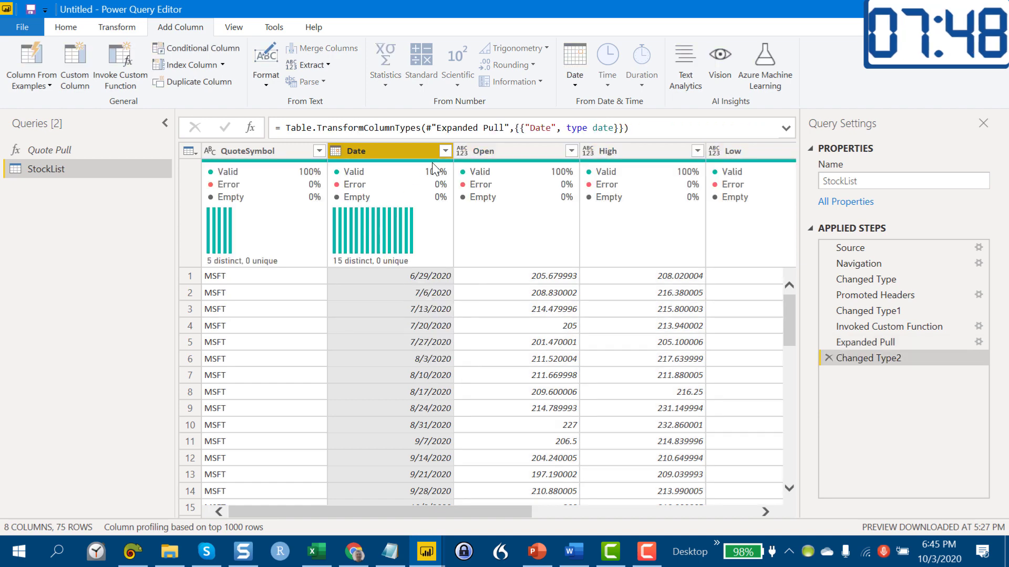
left_click(481, 149)
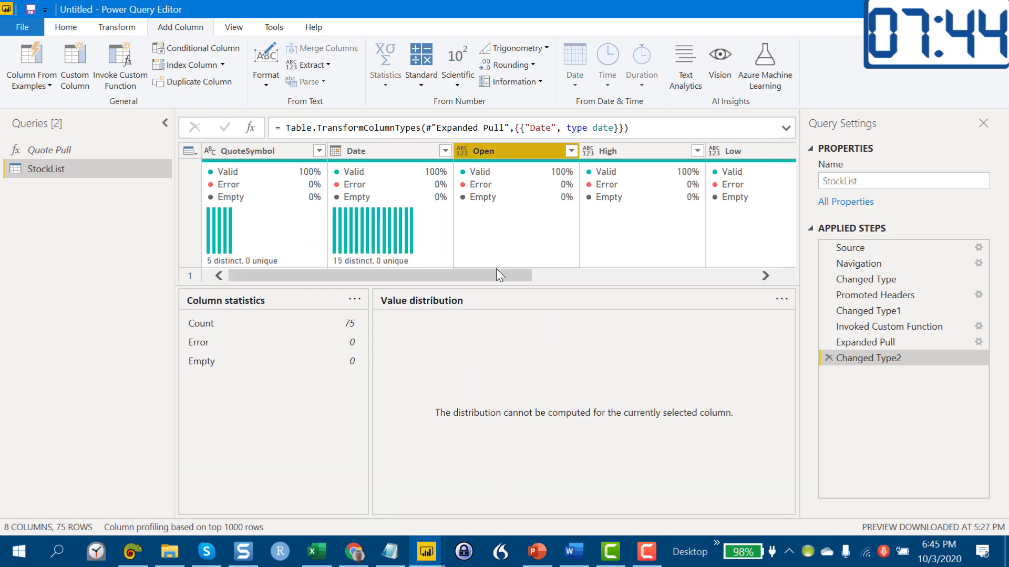
left_click_drag(491, 273, 729, 257)
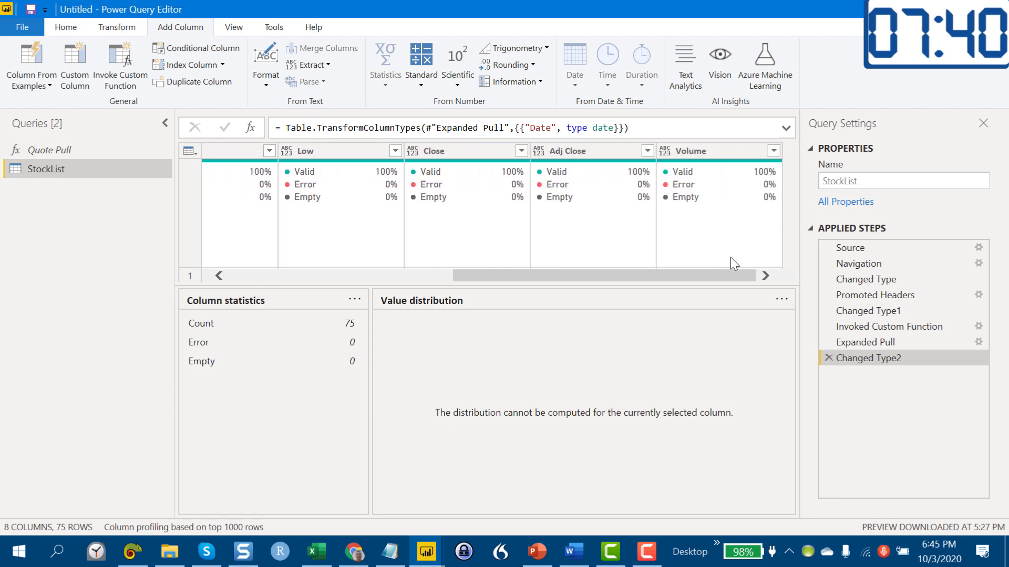
left_click(587, 145)
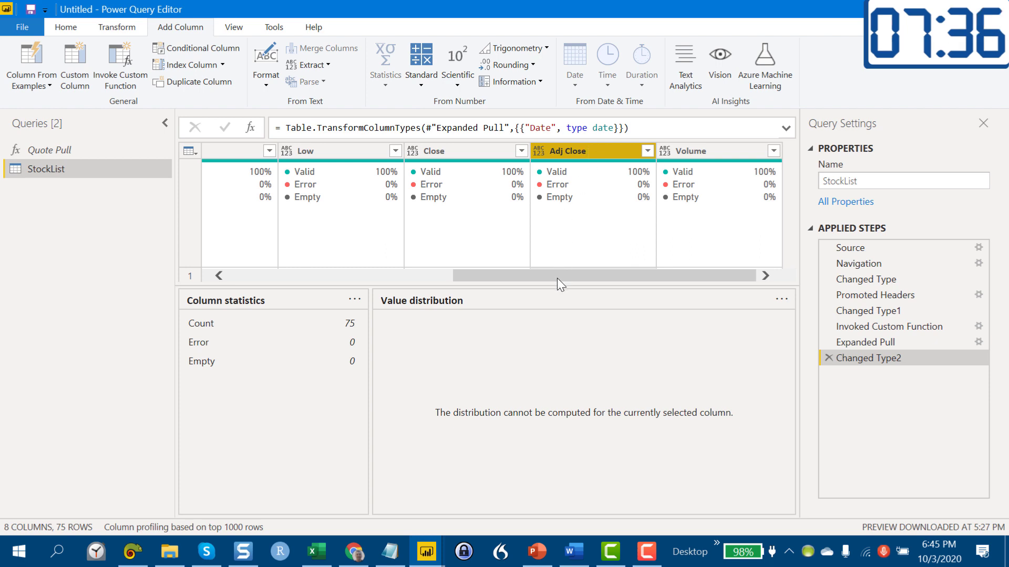
left_click_drag(557, 279, 357, 303)
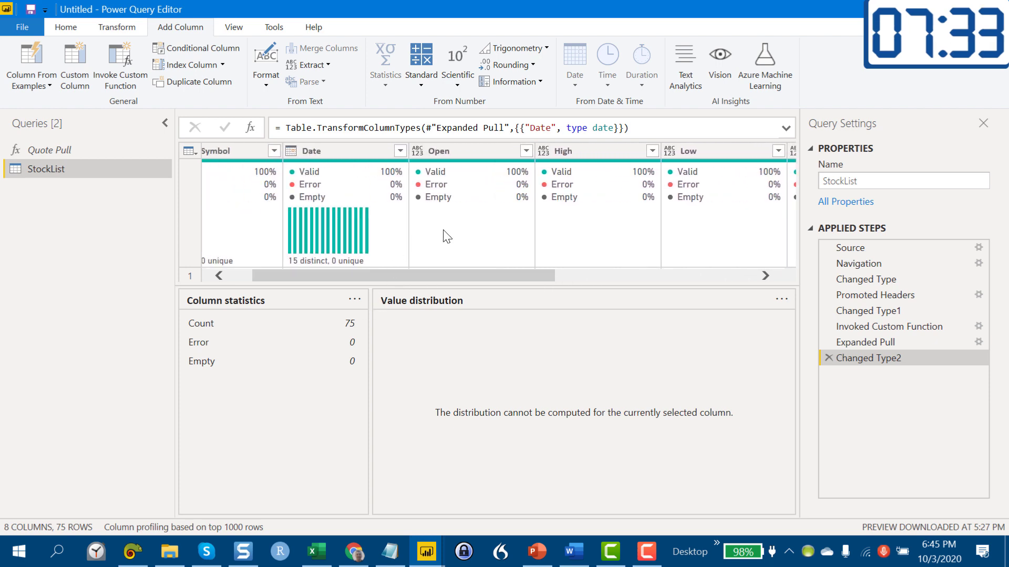
right_click(480, 149)
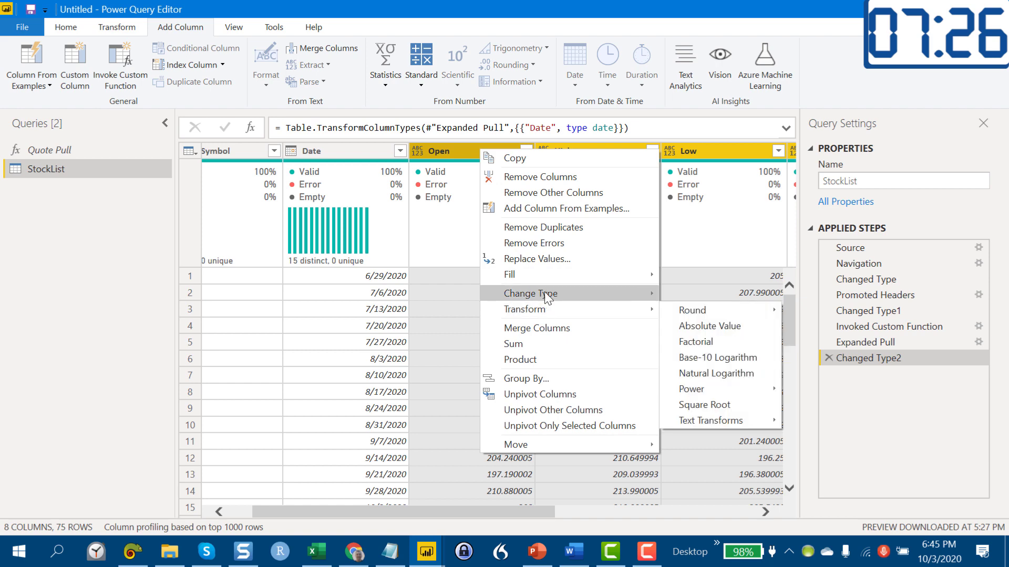
mouse_move(563, 292)
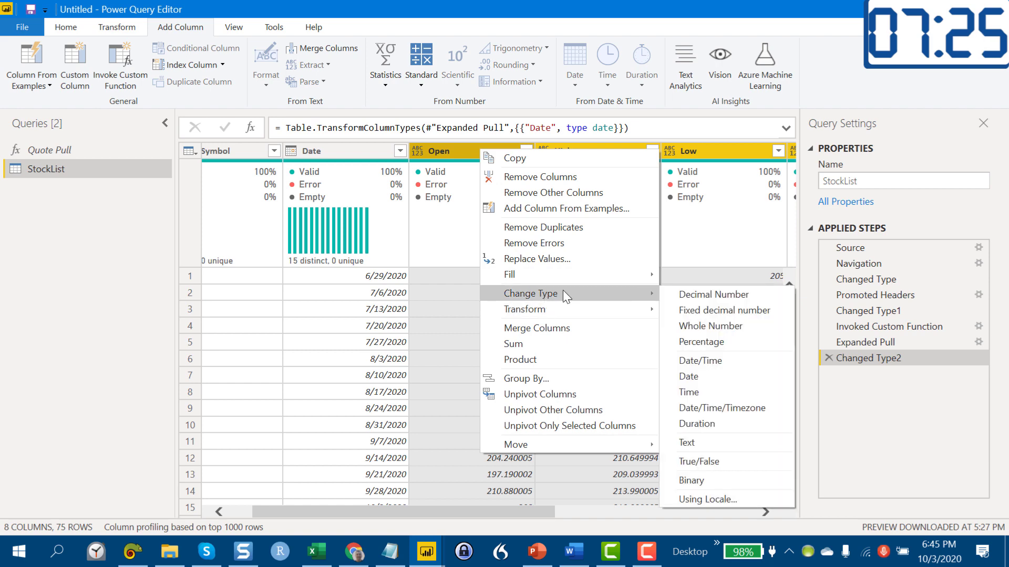
left_click(695, 310)
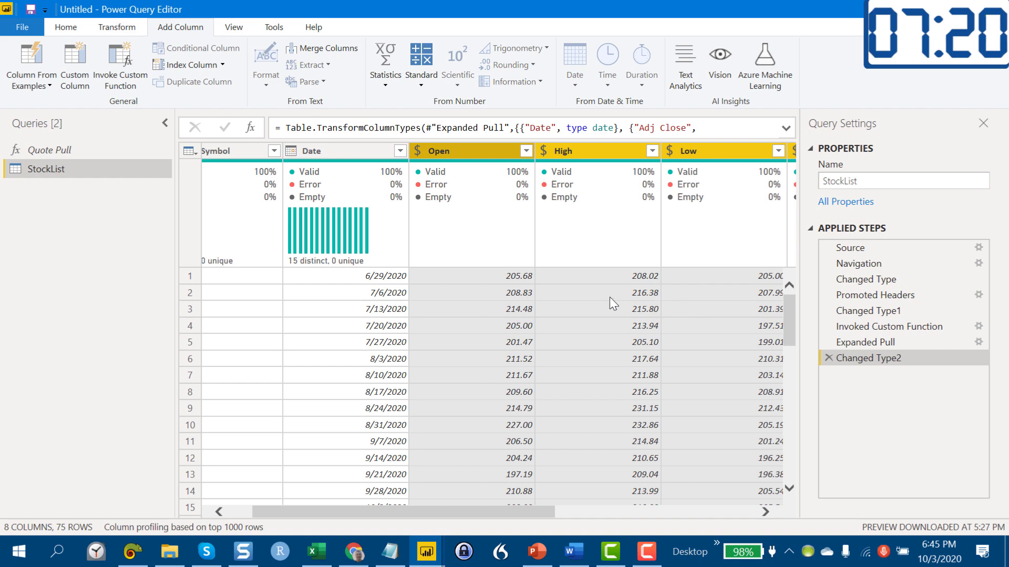
- Set the Volume column's type to Whole Number
left_click(525, 504)
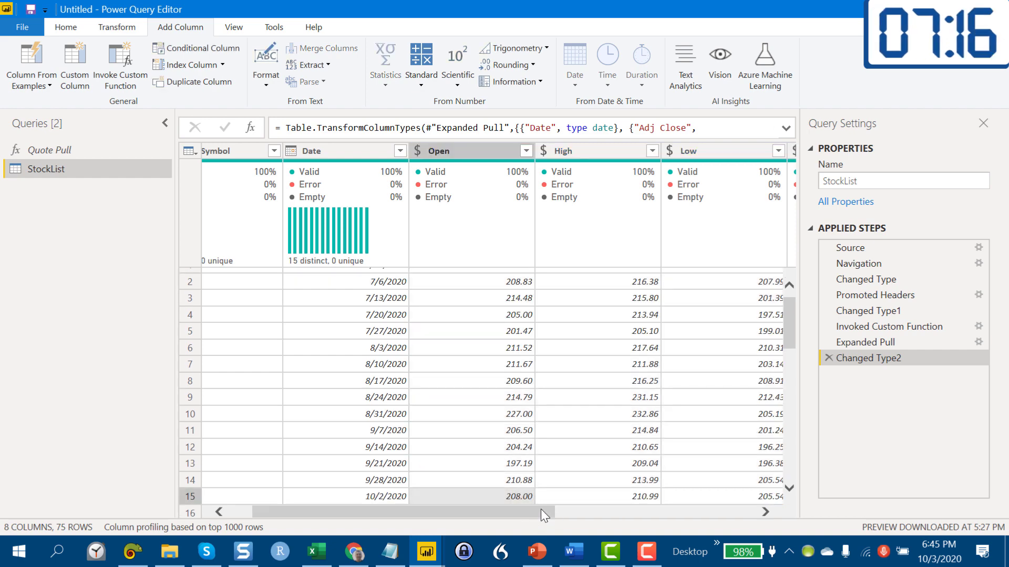
left_click_drag(540, 509, 764, 510)
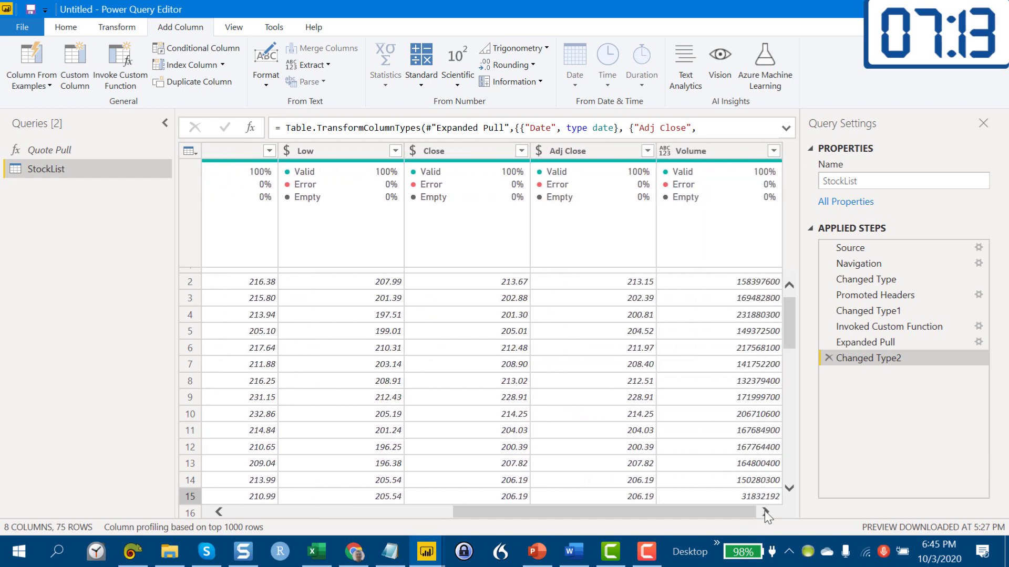
left_click(663, 153)
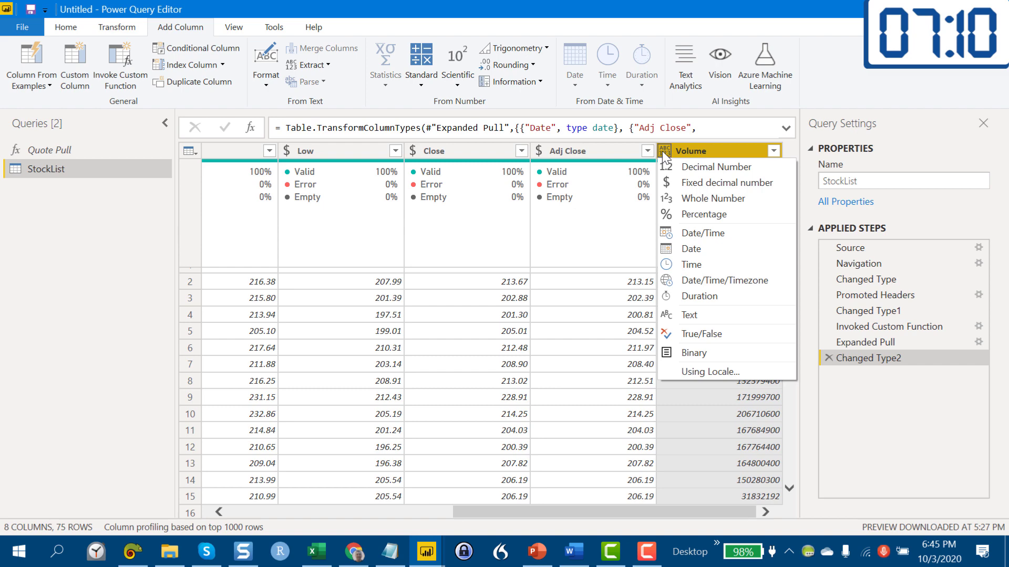
left_click(691, 199)
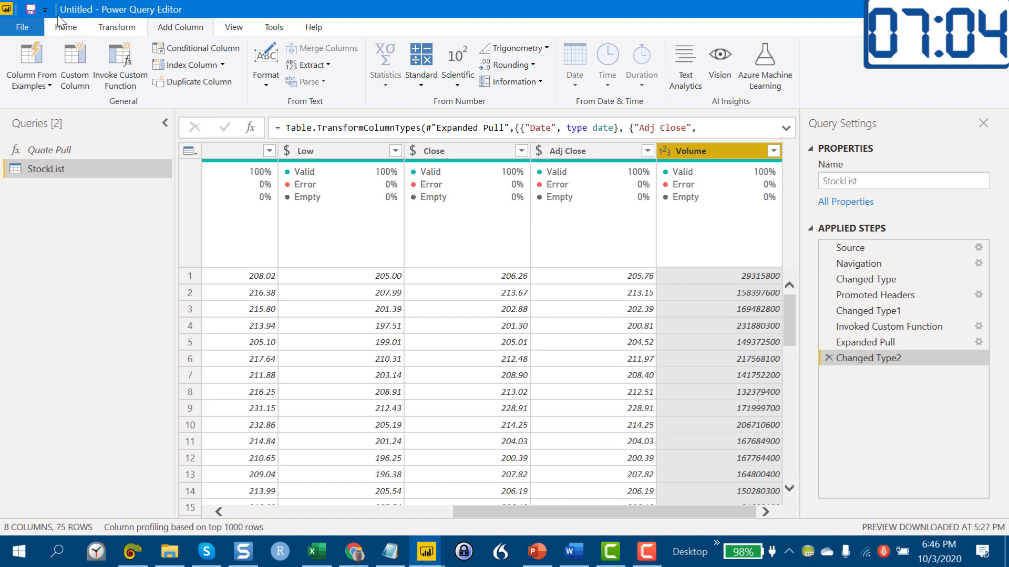
- Apply the query changes and add a candlestick chart sized to fill the page
left_click(67, 29)
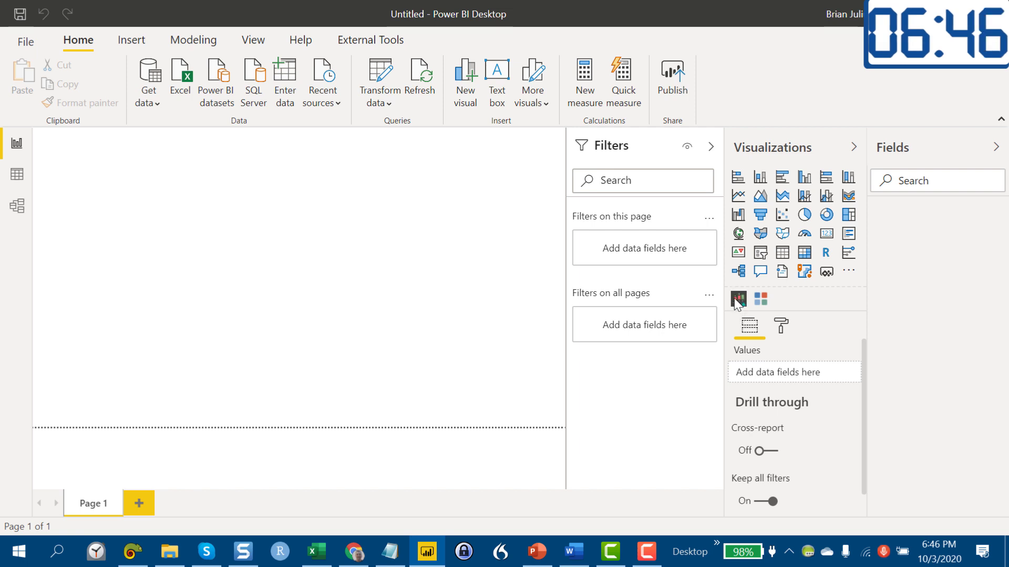
left_click(737, 299)
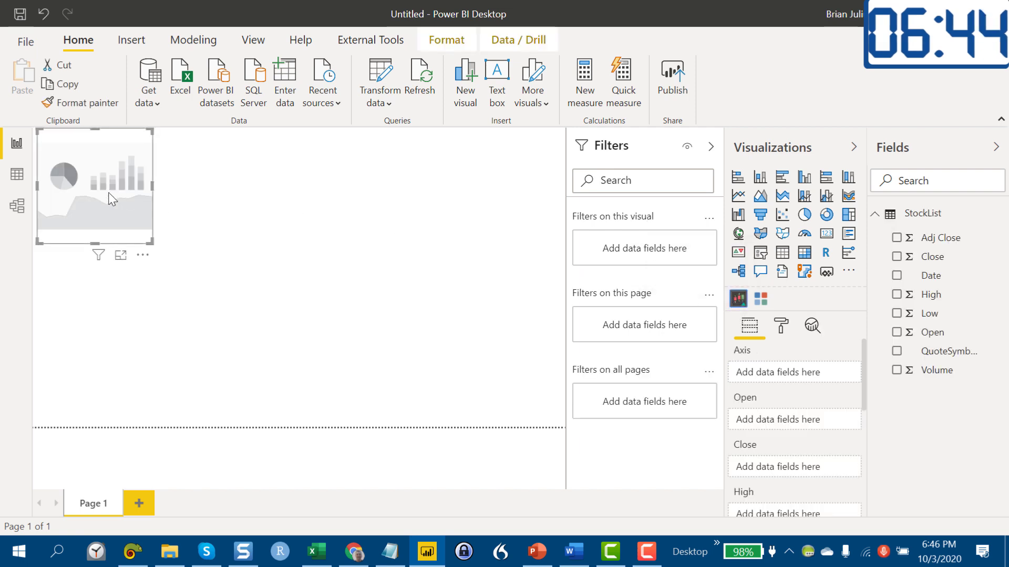
left_click_drag(97, 189, 96, 229)
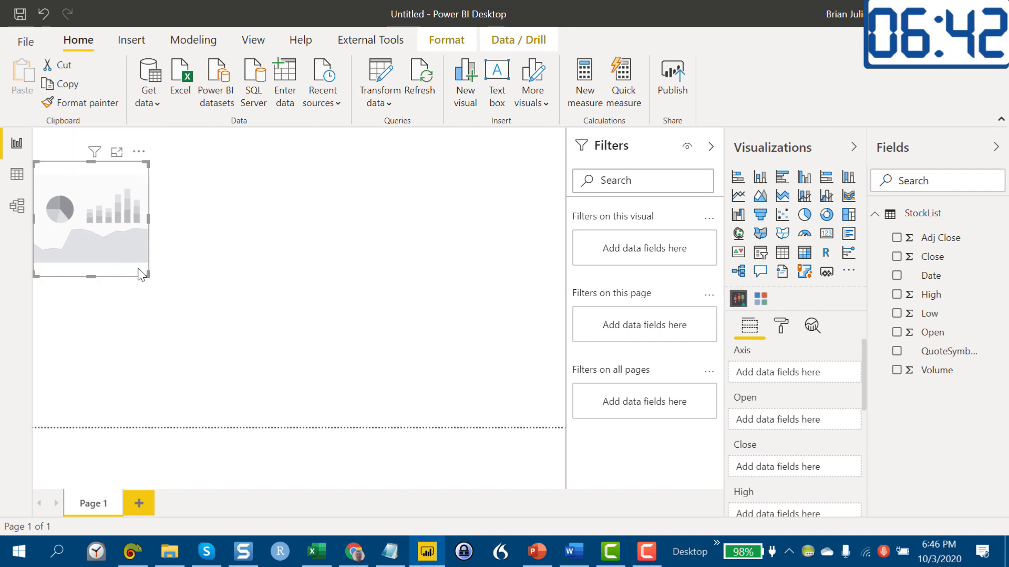
left_click(152, 291)
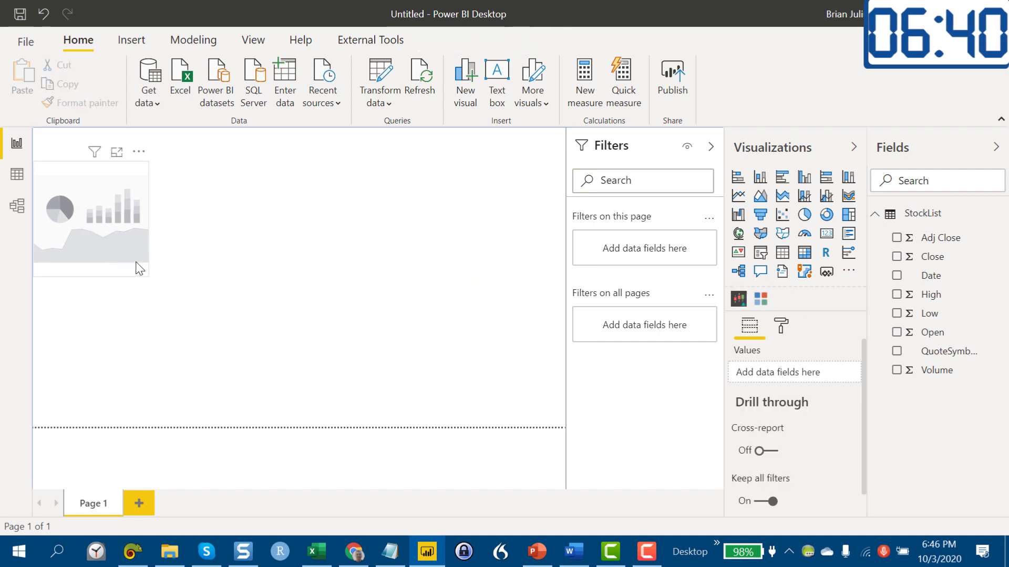
left_click(139, 265)
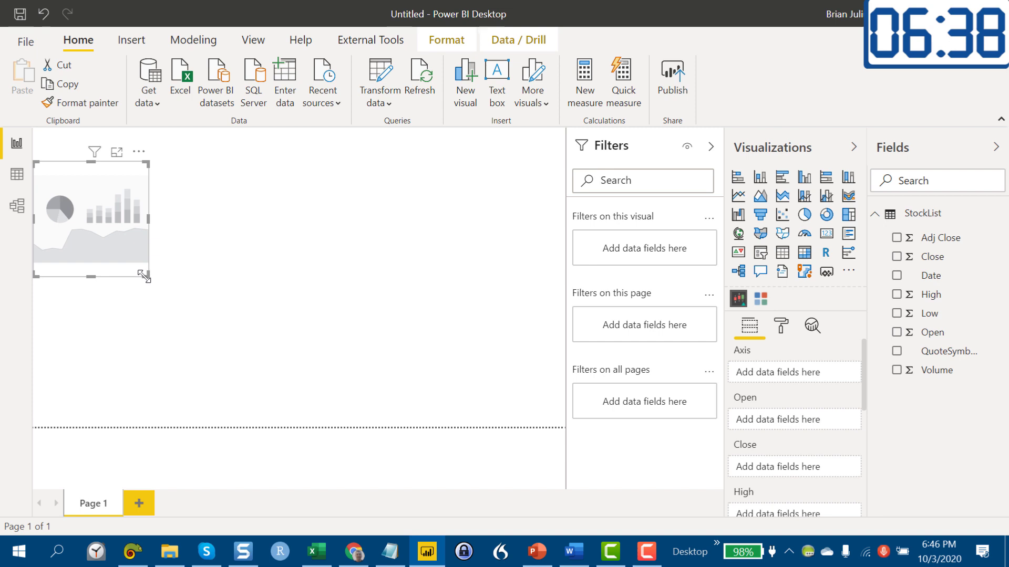
left_click_drag(144, 276, 653, 467)
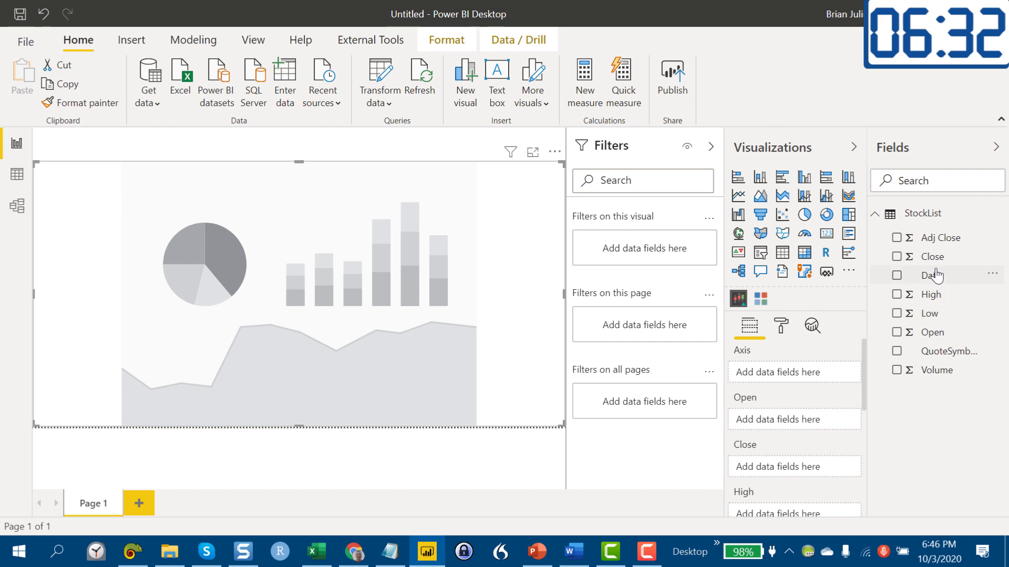
- Put Date on the chart's axis and Open, Close, High and Low in their candle wells
left_click_drag(934, 278, 780, 375)
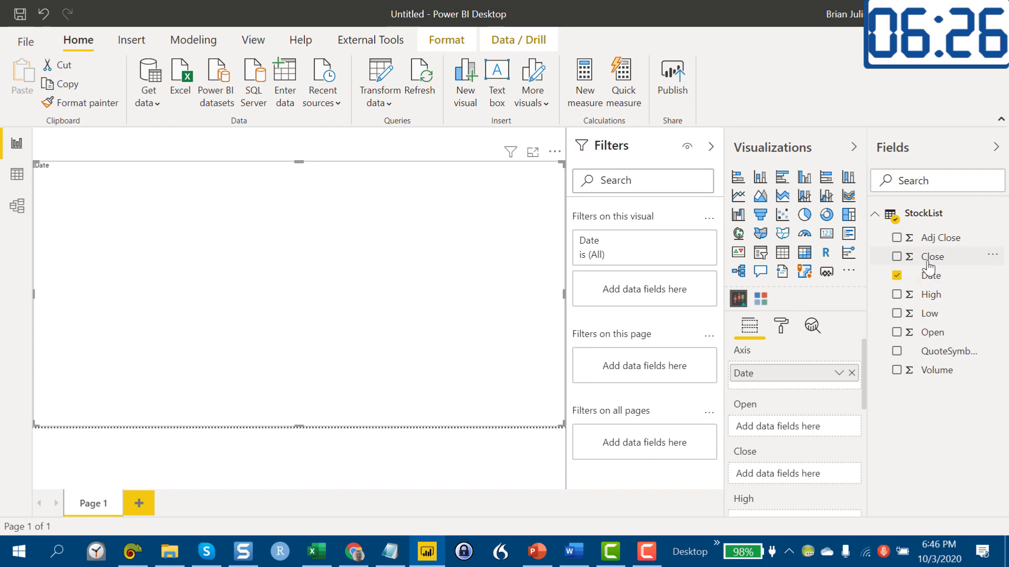
left_click_drag(925, 340, 782, 428)
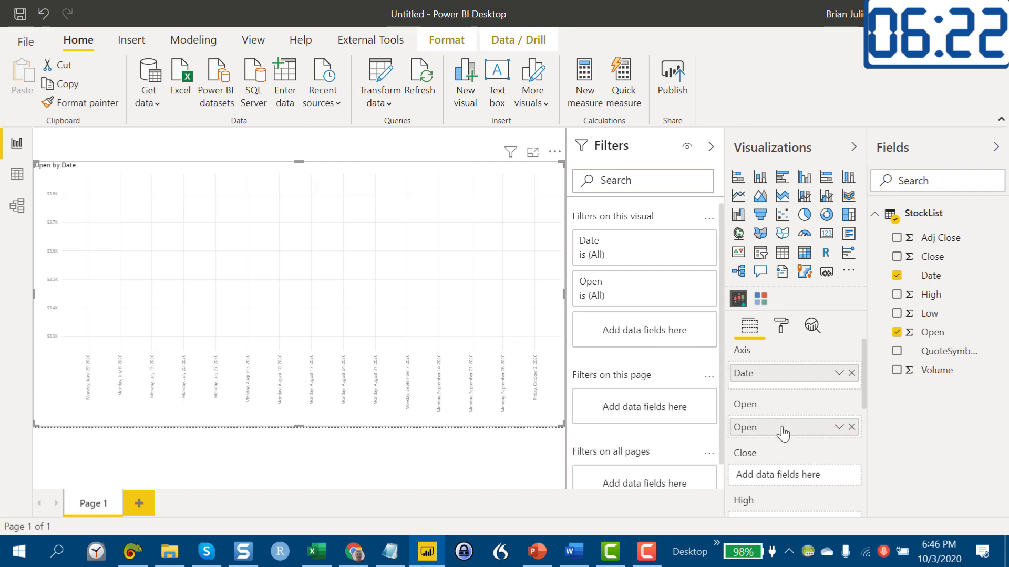
scroll(792, 392, "down", 2)
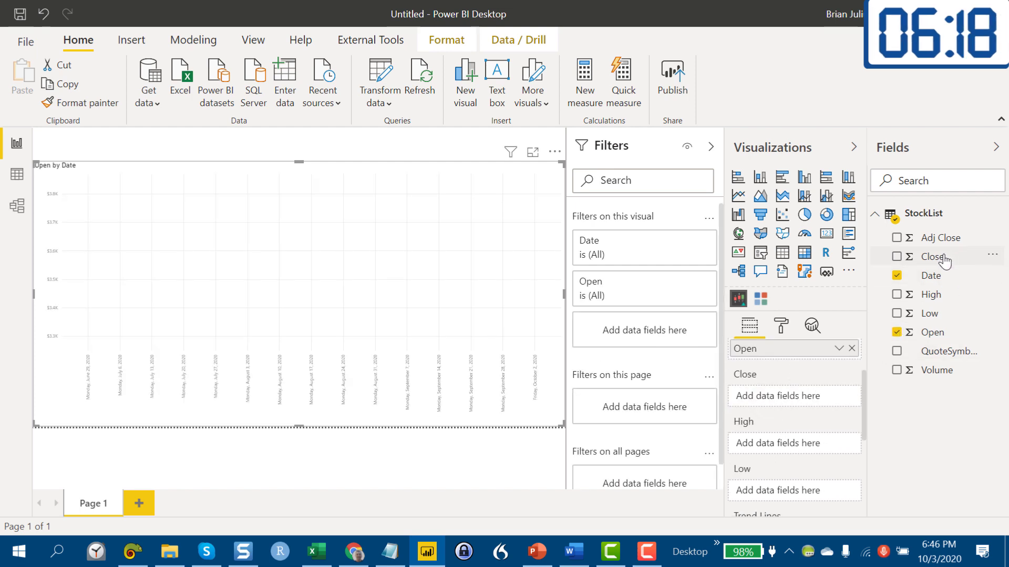
left_click_drag(944, 259, 813, 404)
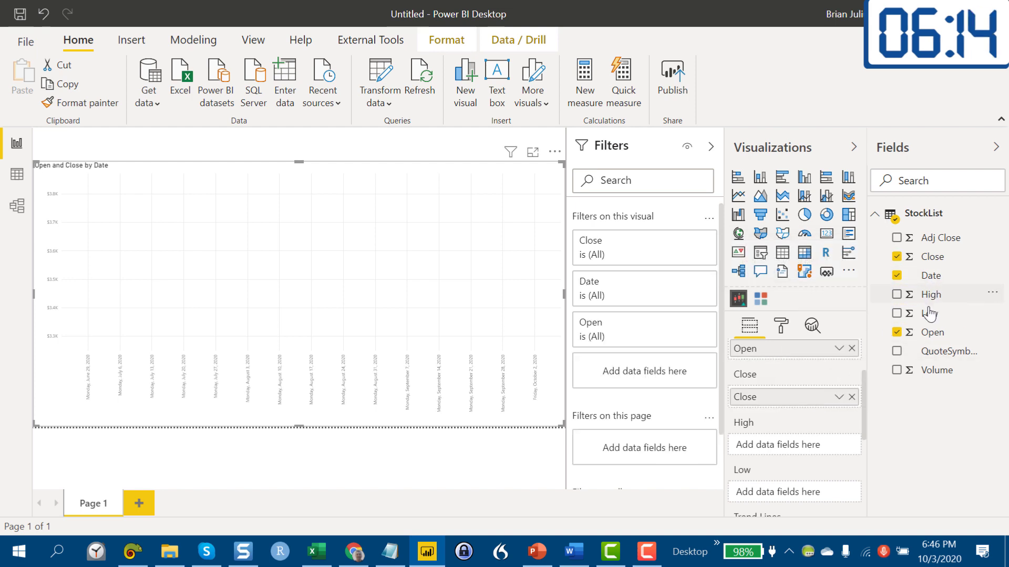
left_click_drag(924, 301, 787, 451)
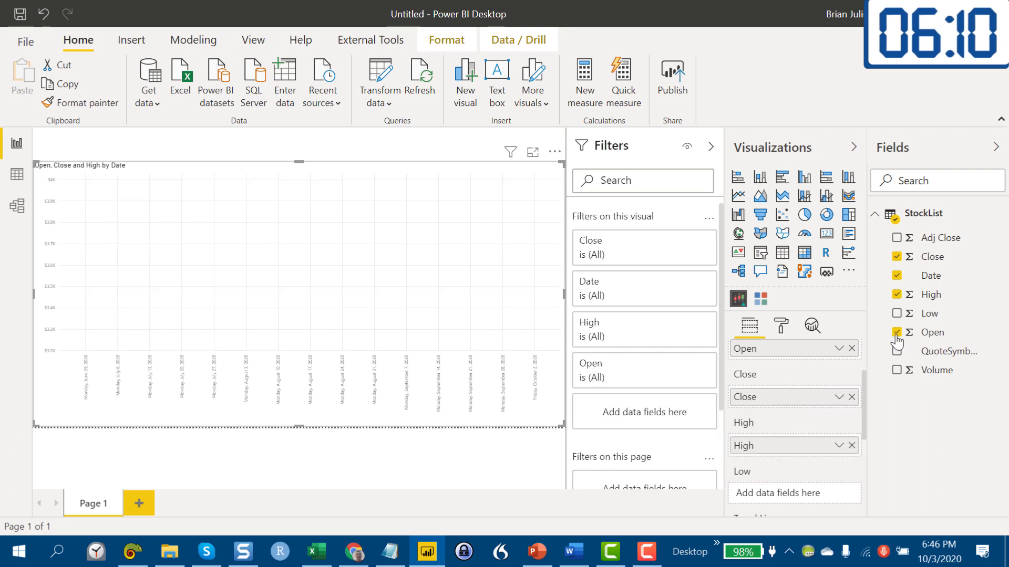
left_click(928, 295)
left_click_drag(926, 316, 786, 494)
scroll(800, 406, "down", 5)
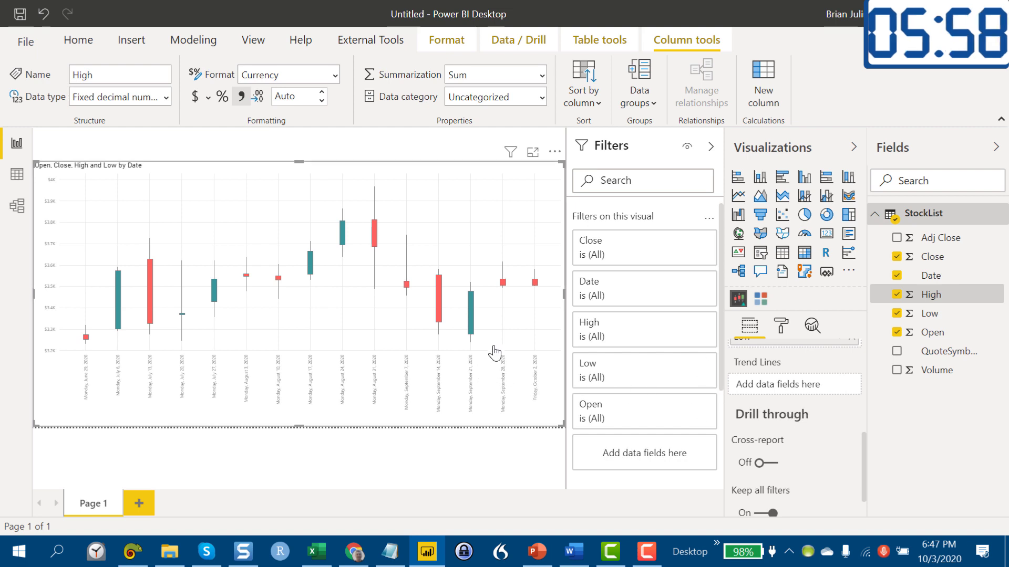
- Switch High/Low caps on under the chart's Candles formatting settings
left_click(780, 327)
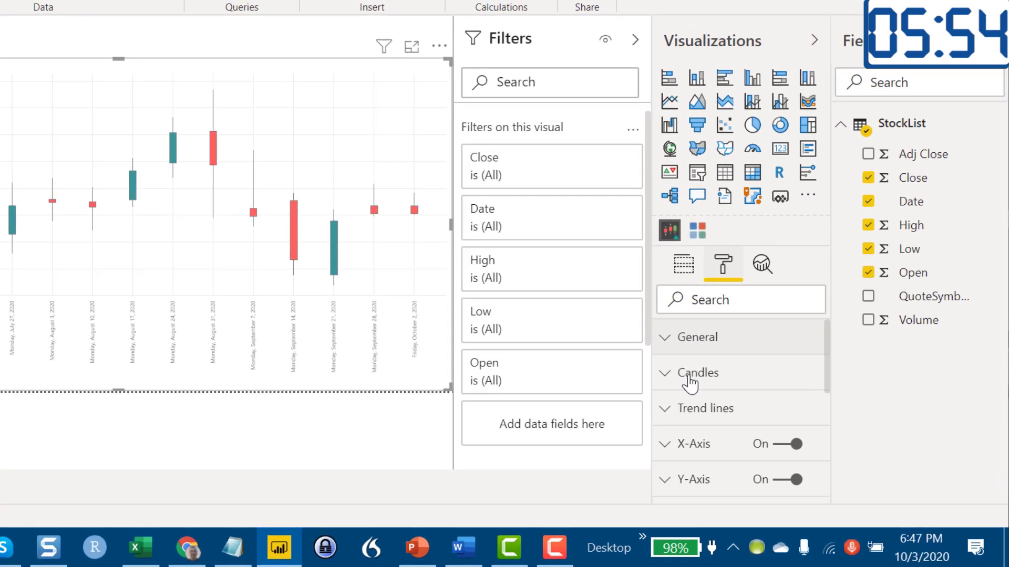
left_click(680, 368)
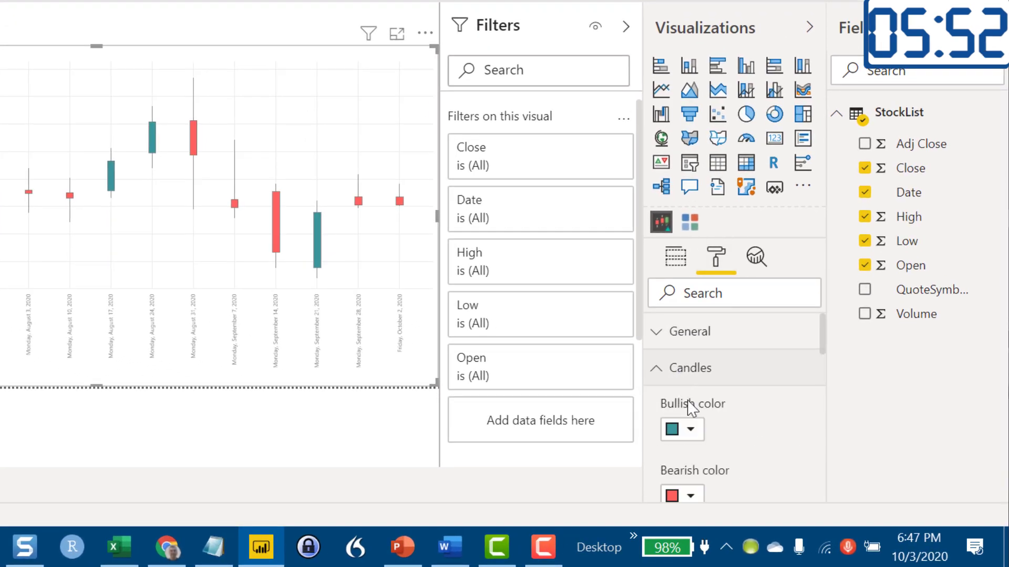
scroll(720, 415, "down", 2)
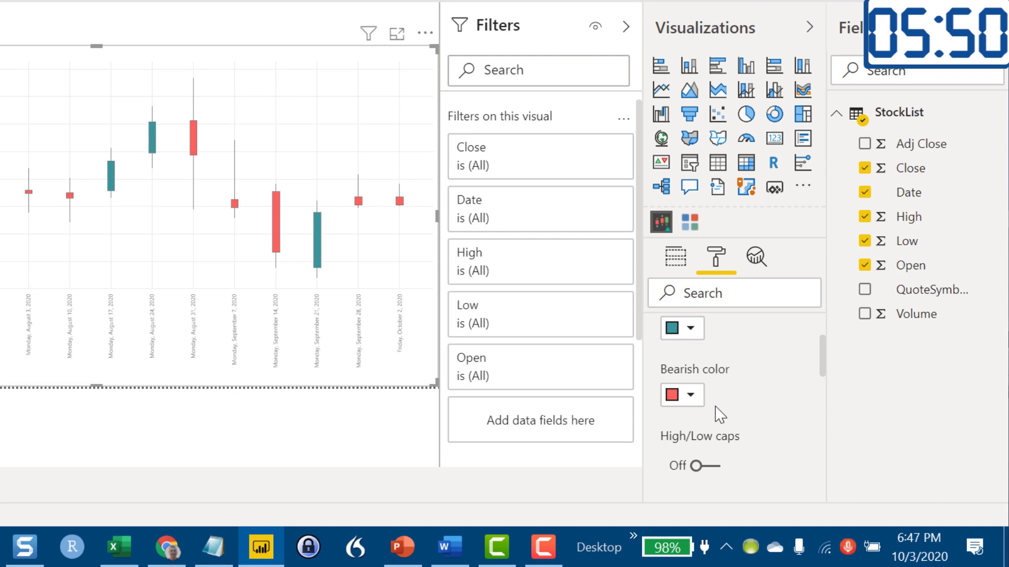
left_click(708, 466)
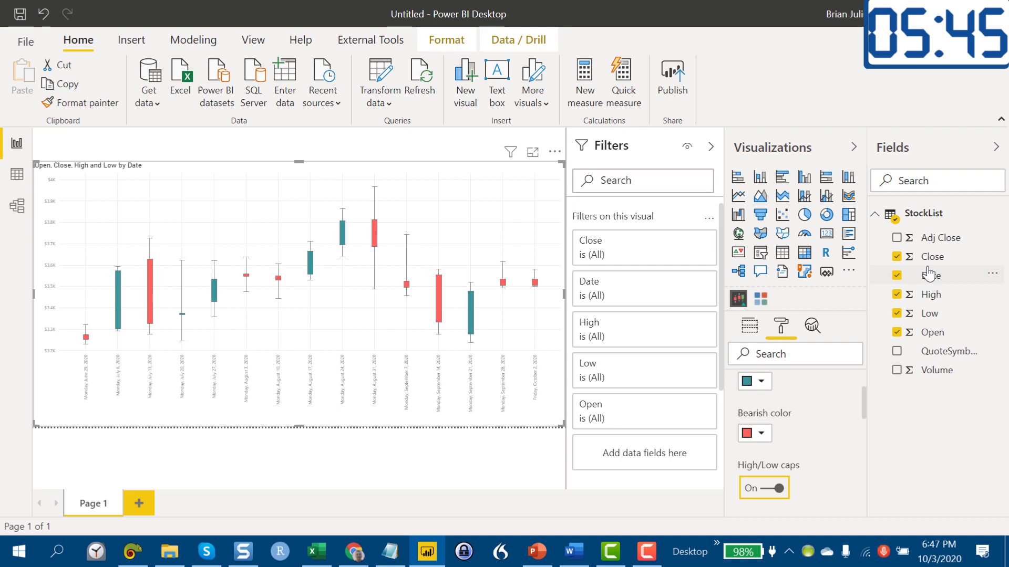
left_click(928, 274)
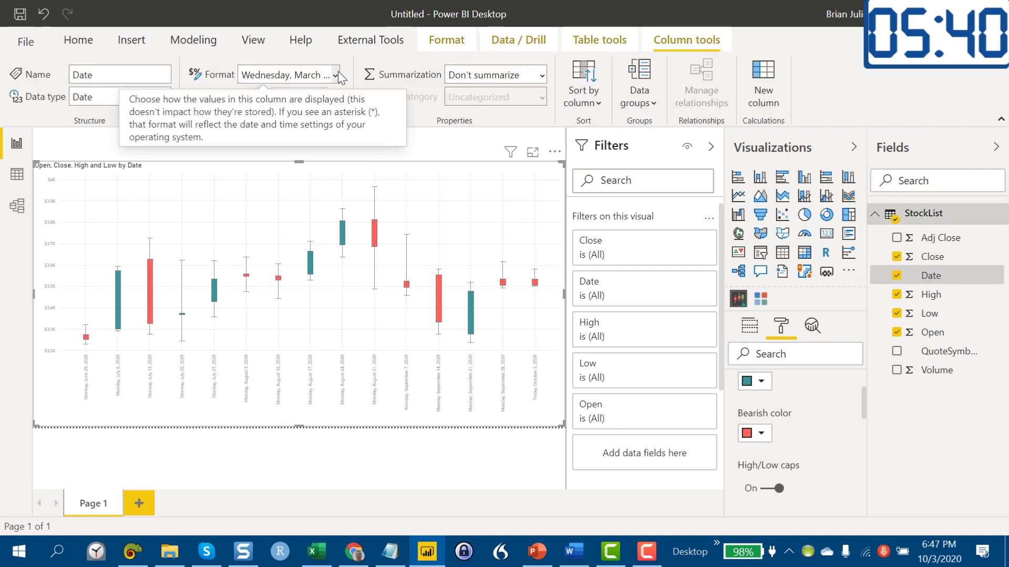
- Format Date as m/d/yyyy (3/14/2001) and lower the chart's top edge slightly
left_click(335, 74)
left_click(303, 125)
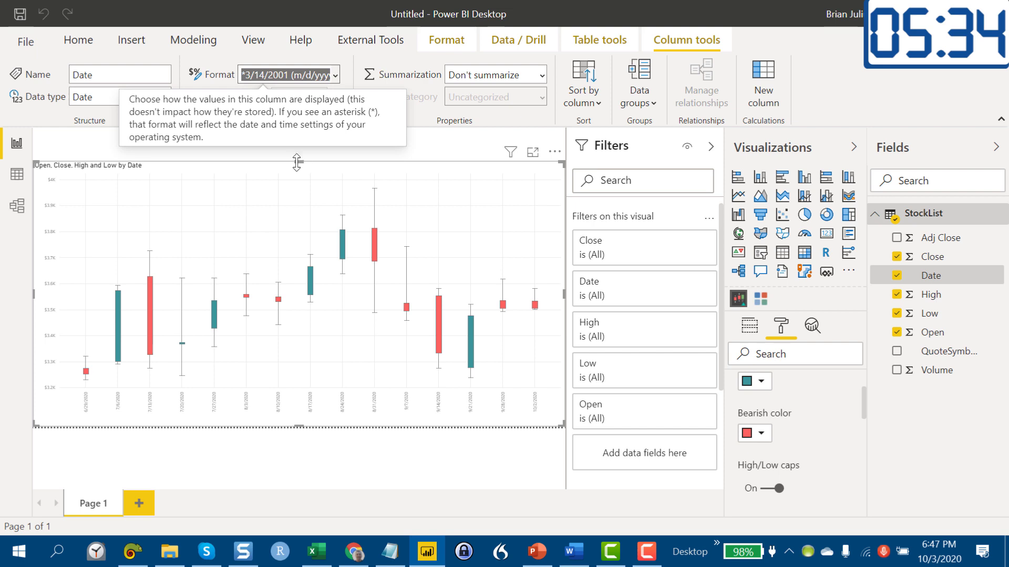
left_click_drag(296, 163, 297, 176)
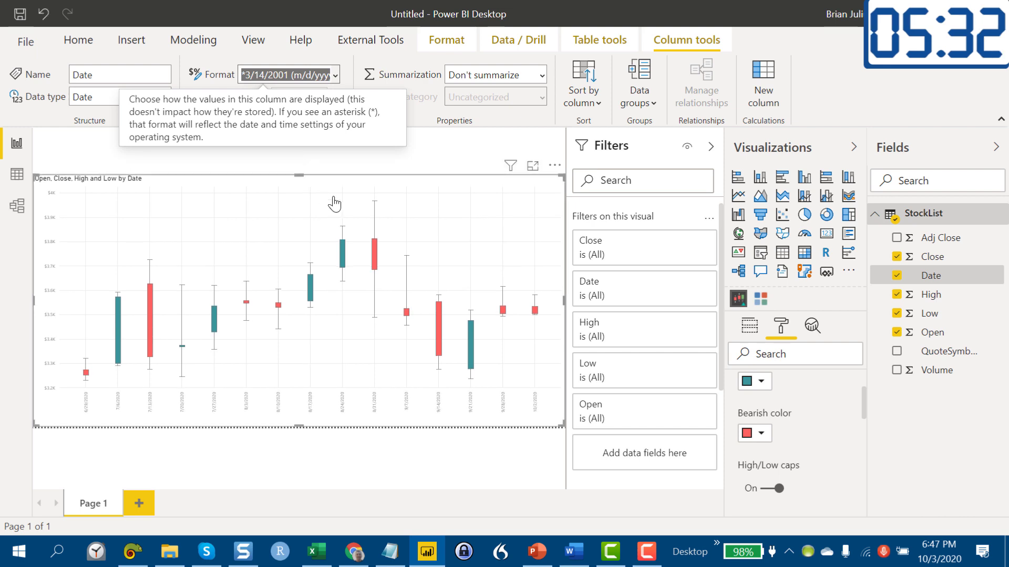
- Add a new Chiclet slicer to the page, leaving the candlestick chart unchanged
left_click(761, 299)
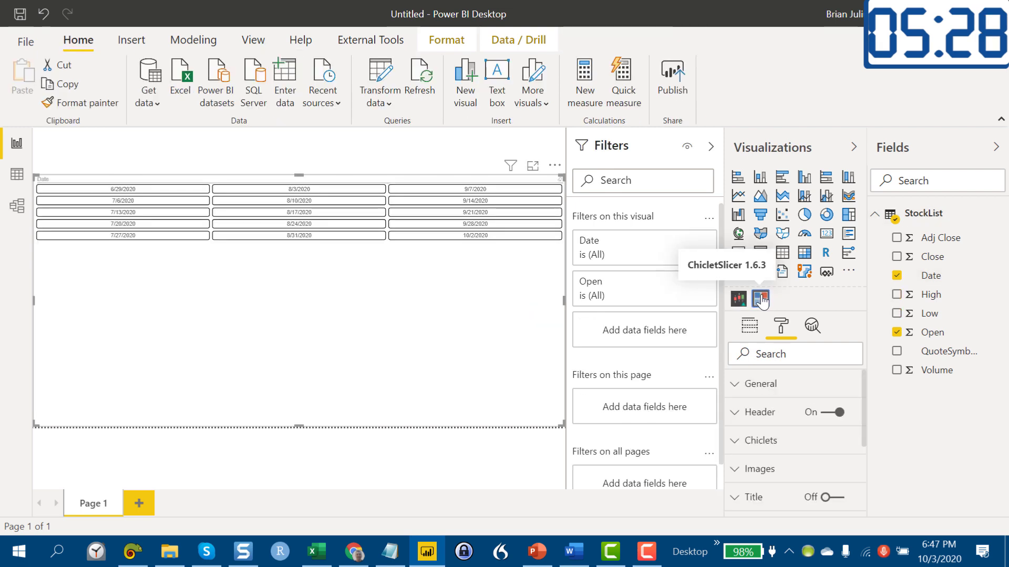
left_click(735, 298)
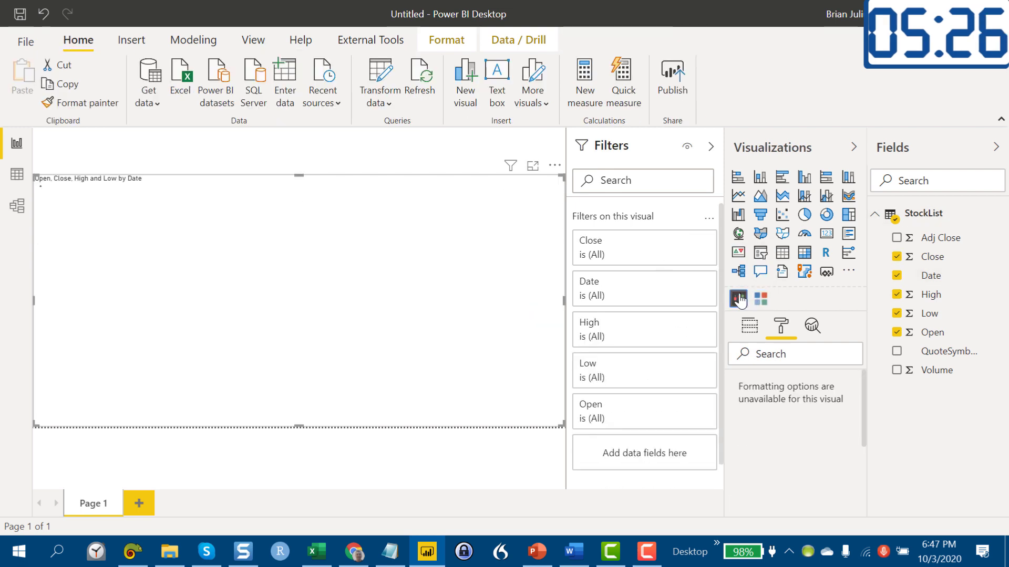
left_click(474, 158)
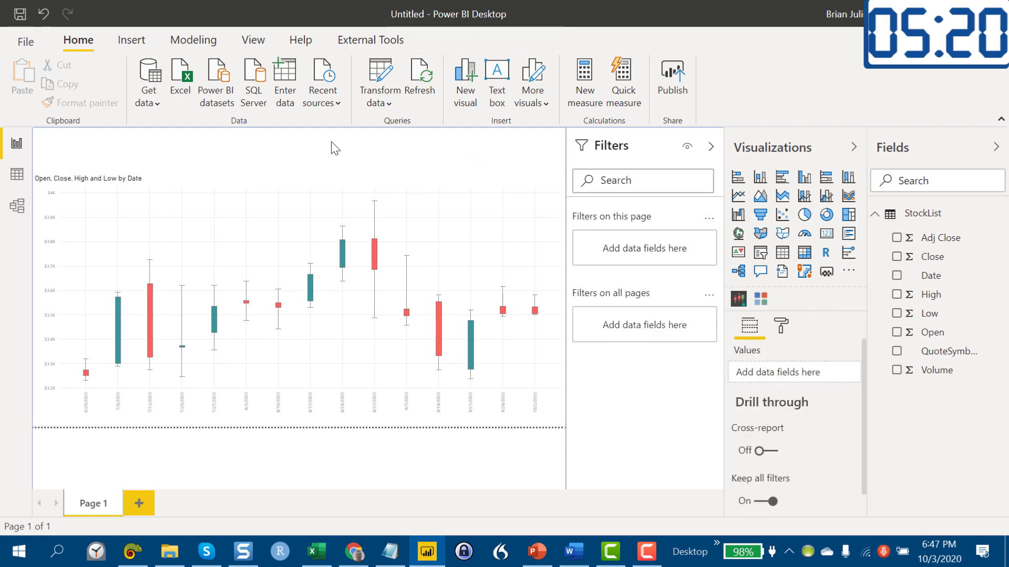
left_click(761, 299)
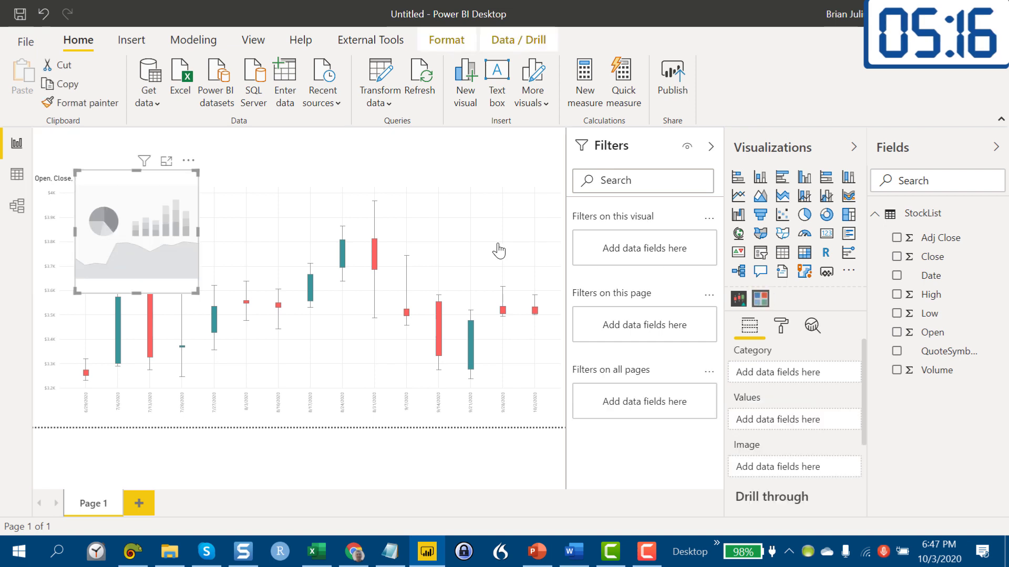
- Place the slicer as a wide, short strip at top centre with QuoteSymbol as its category
left_click_drag(140, 191, 425, 140)
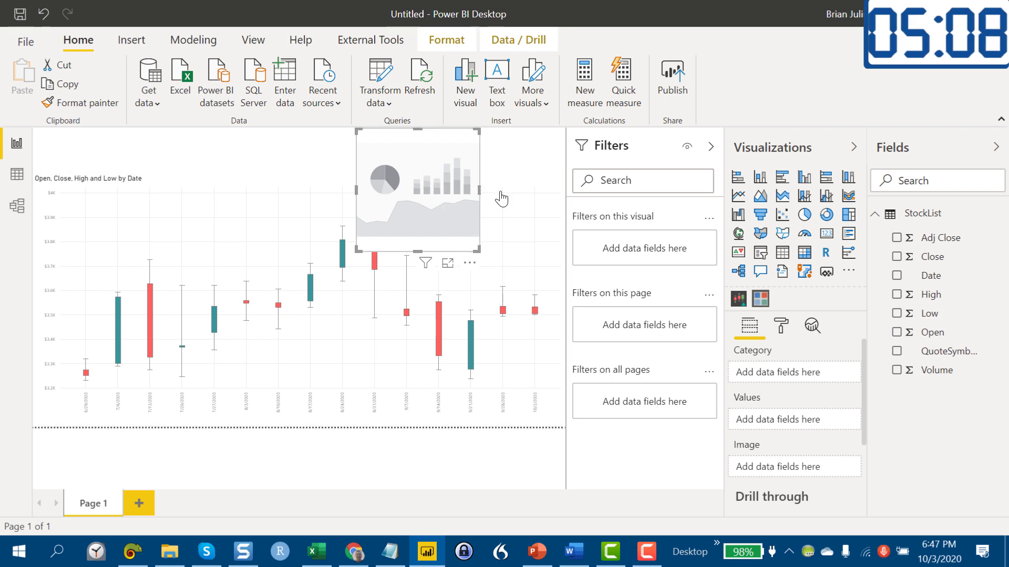
left_click_drag(538, 193, 563, 190)
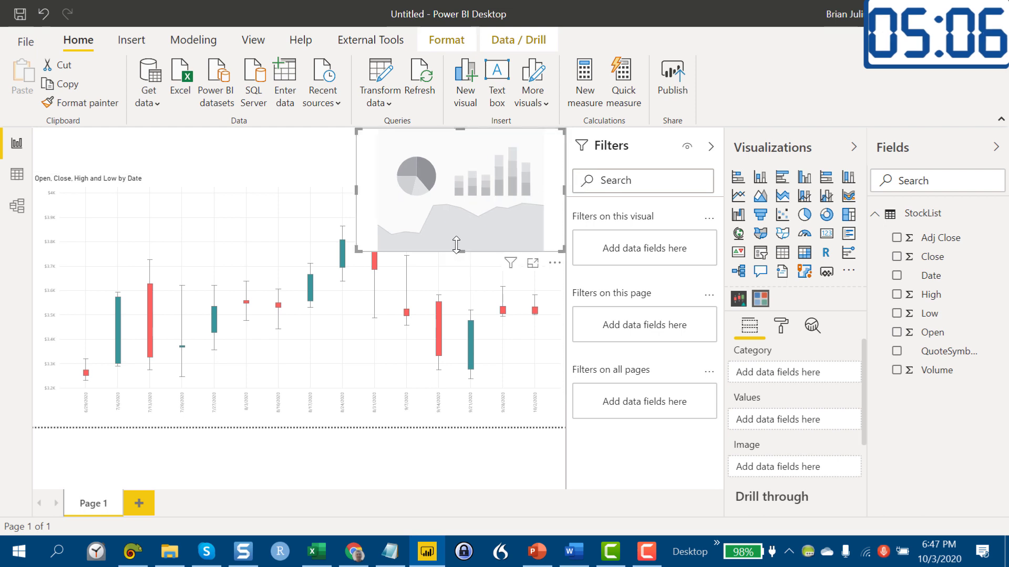
left_click_drag(457, 252, 486, 173)
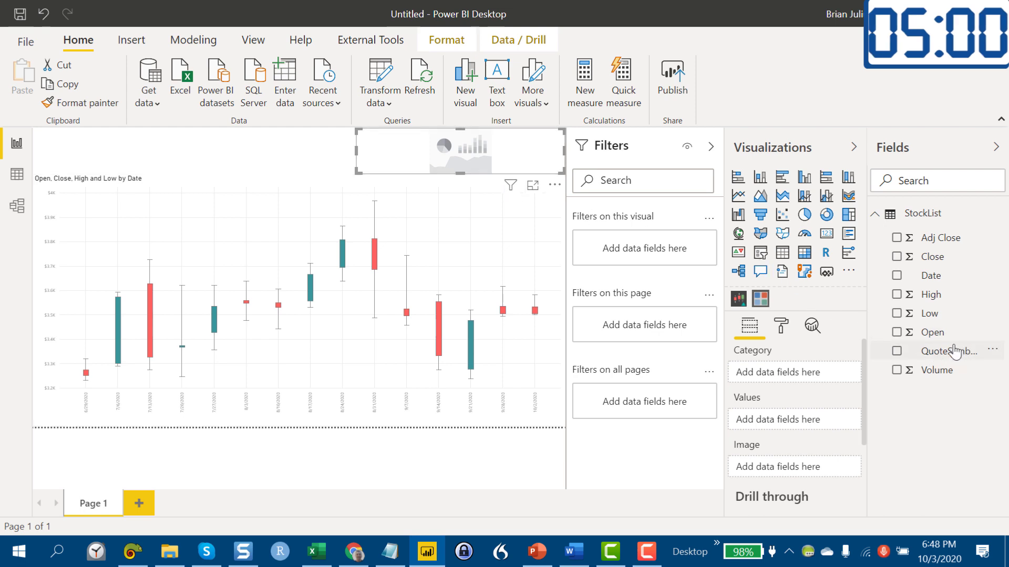
left_click_drag(955, 356, 806, 376)
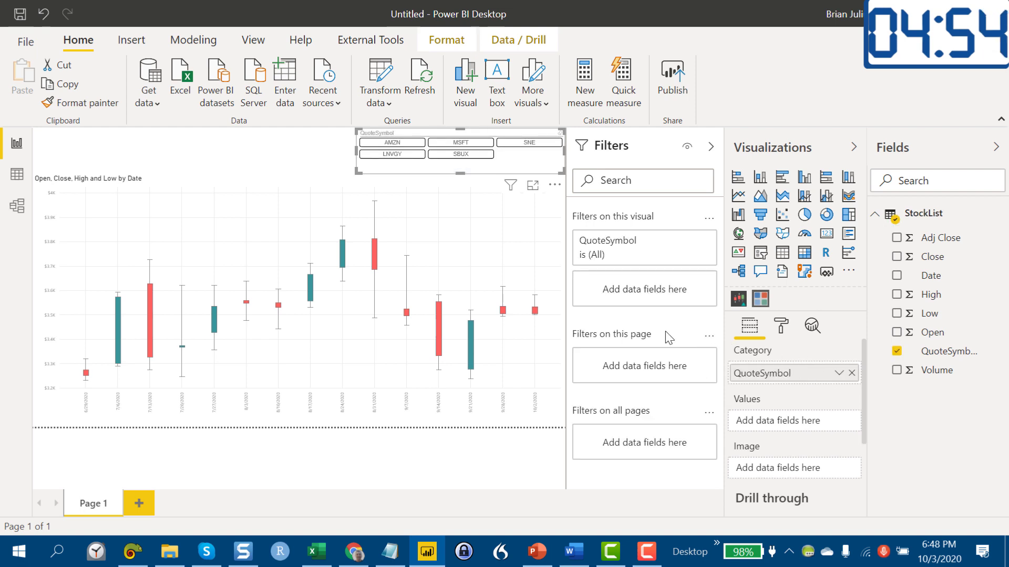
- Set the ticker slicer's General Columns to 15
left_click(783, 328)
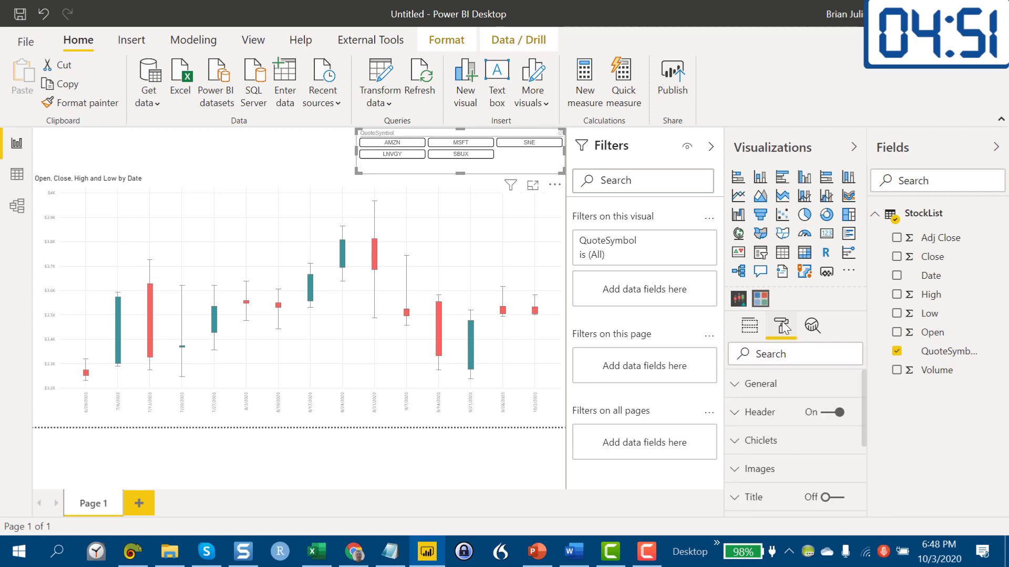
left_click(761, 385)
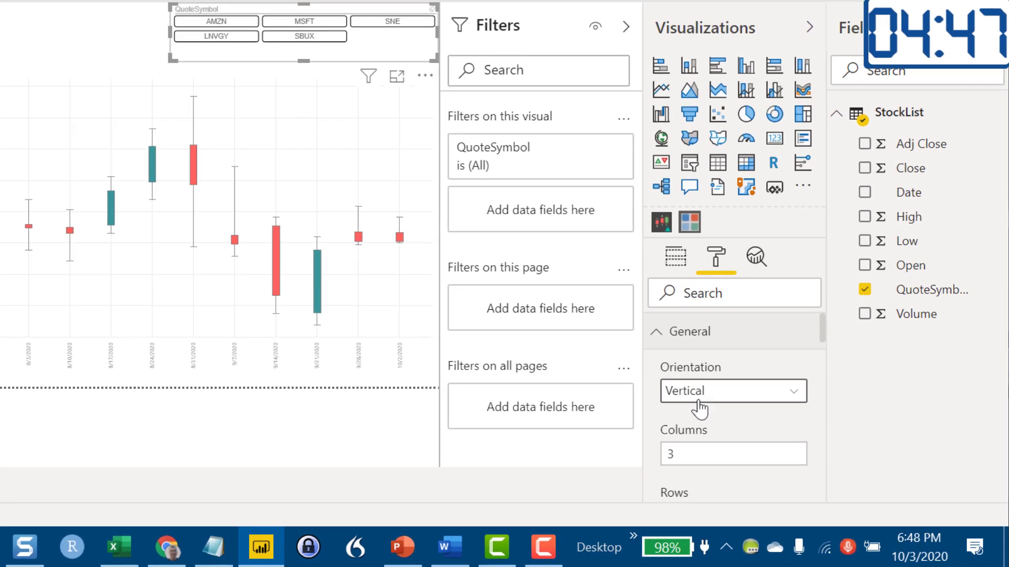
scroll(701, 409, "down", 2)
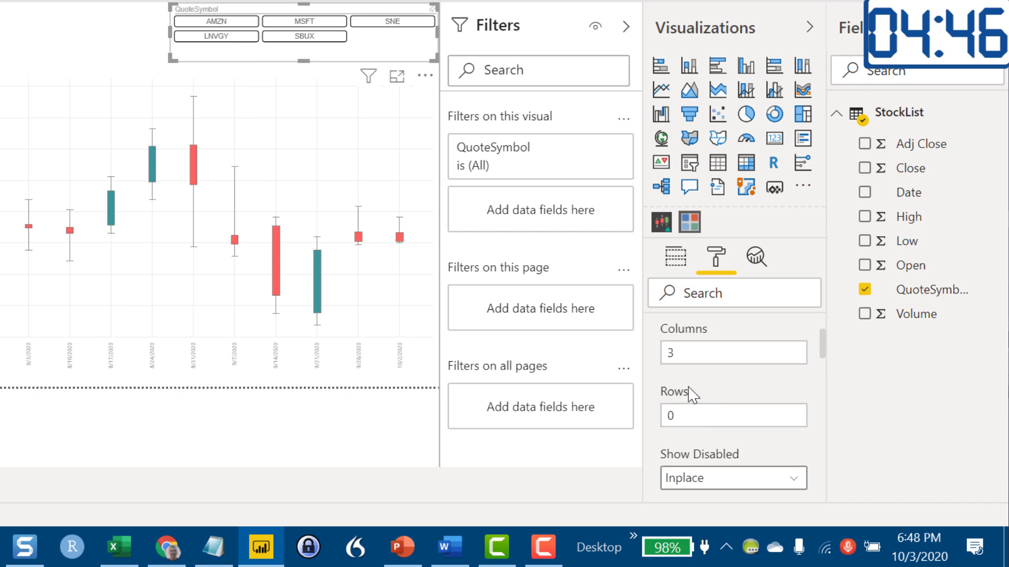
left_click(688, 351)
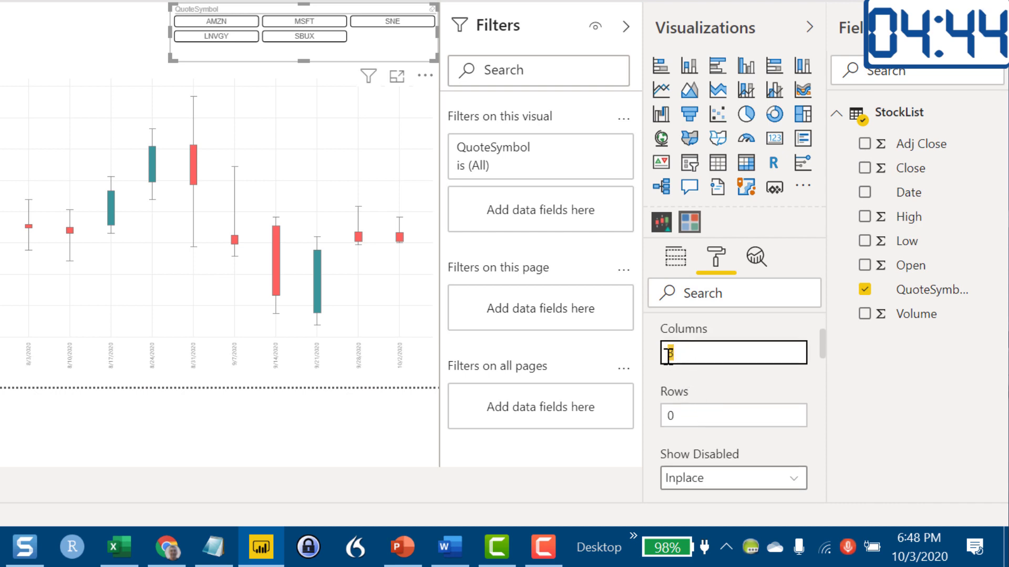
type("15")
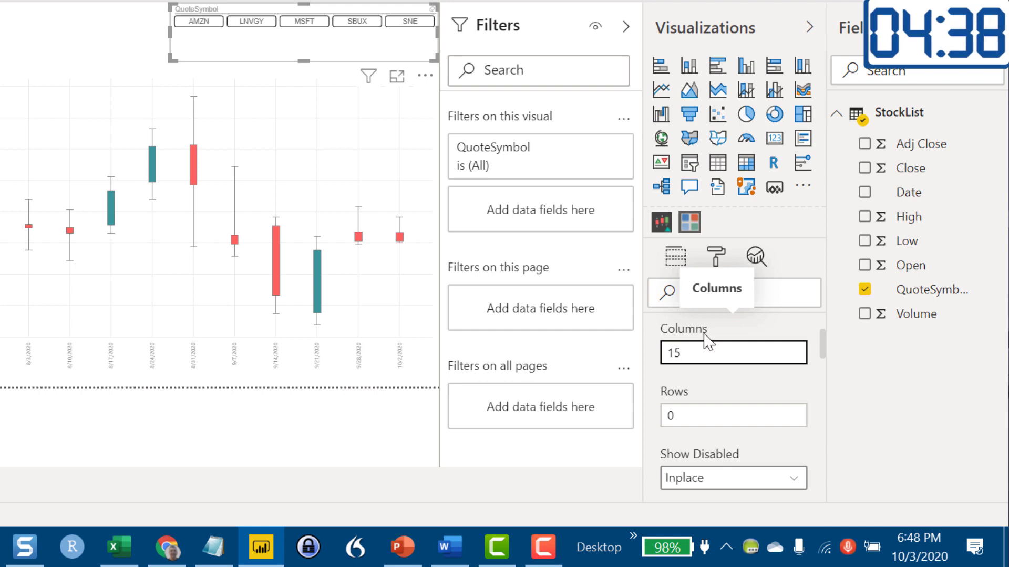
- Set the ticker slicer's height to 150
scroll(734, 405, "down", 2)
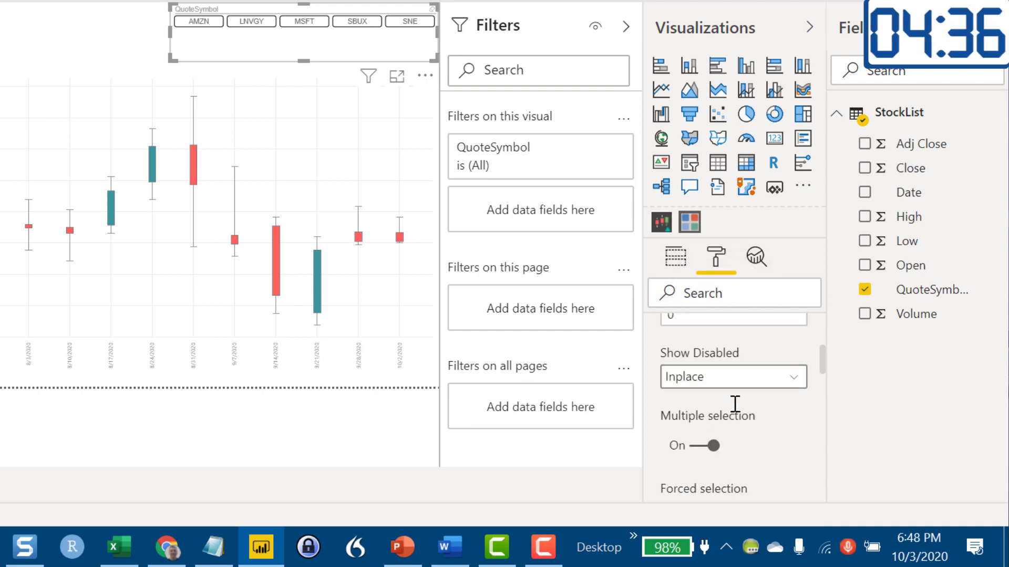
scroll(735, 407, "down", 2)
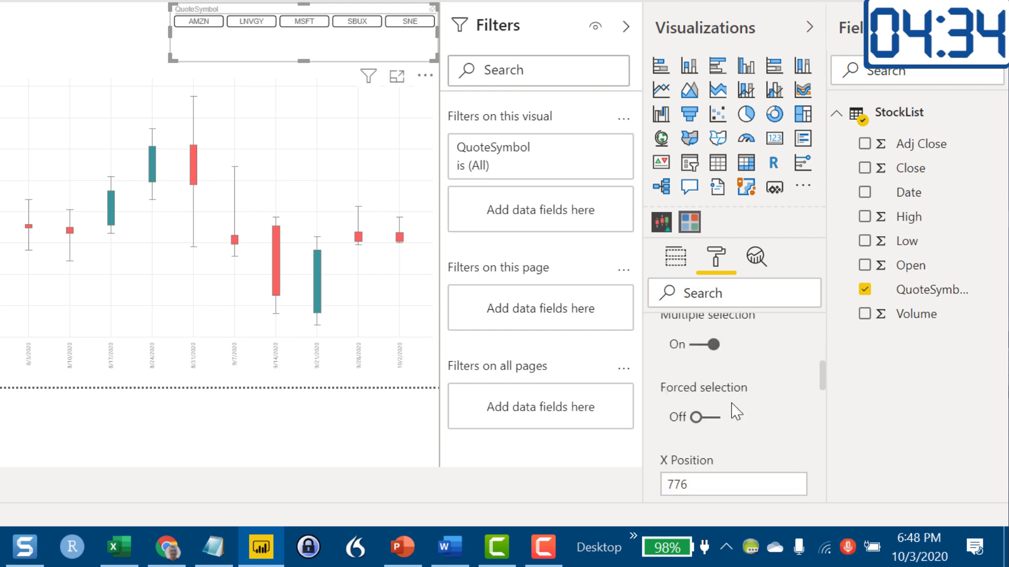
scroll(736, 412, "down", 4)
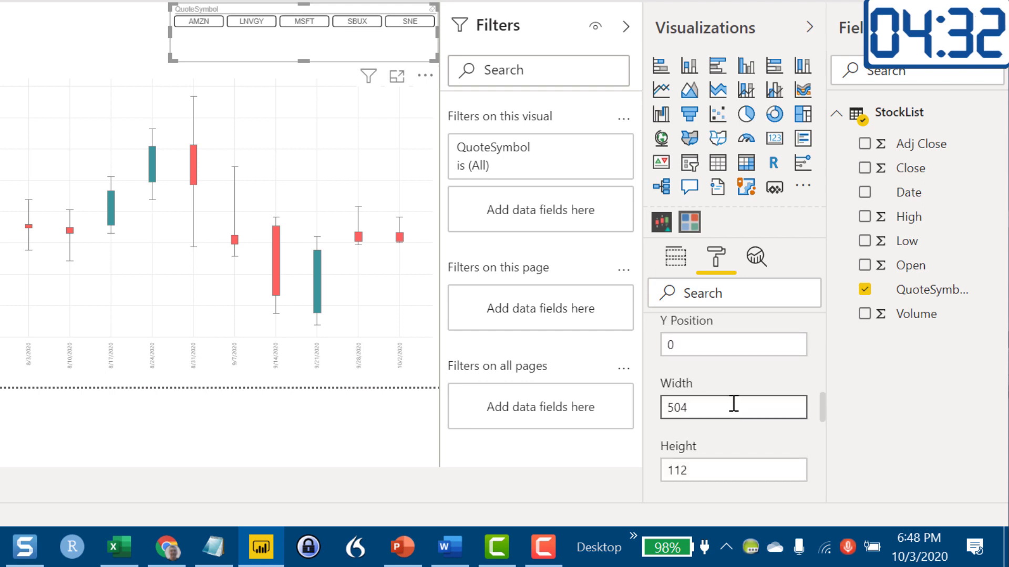
left_click(689, 471)
double_click(678, 470)
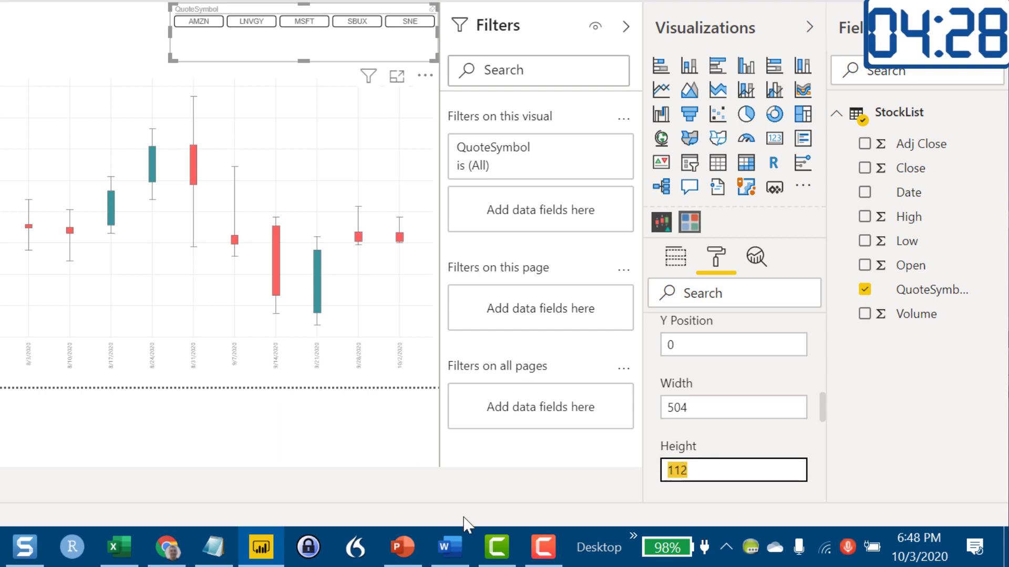
type("1")
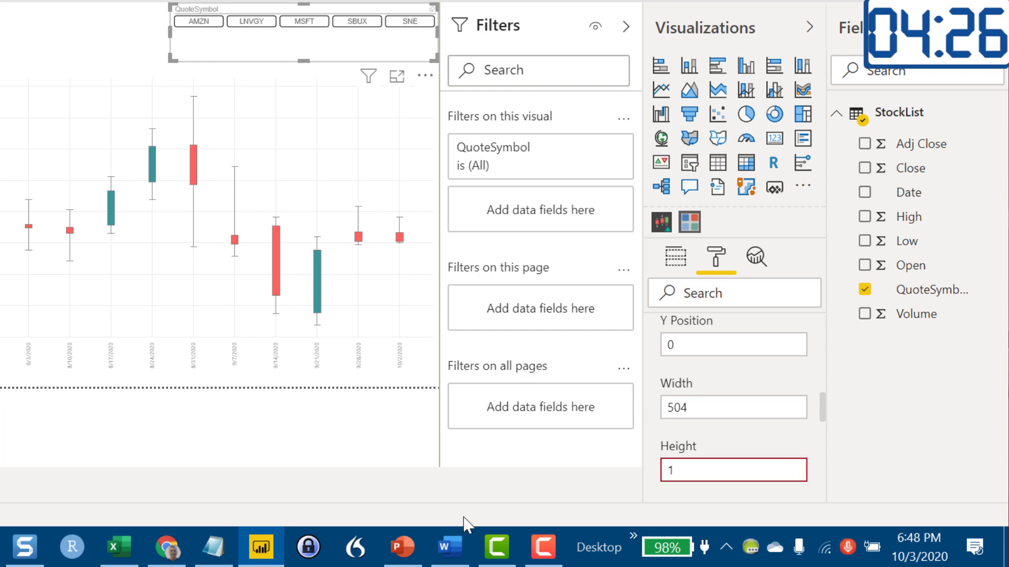
type("50")
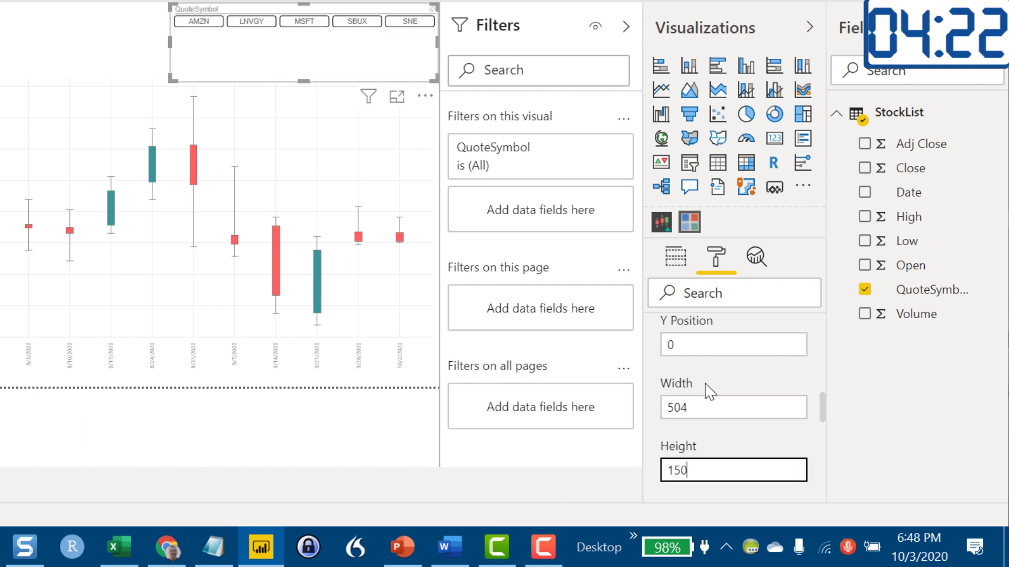
scroll(703, 386, "down", 3)
scroll(704, 387, "down", 1)
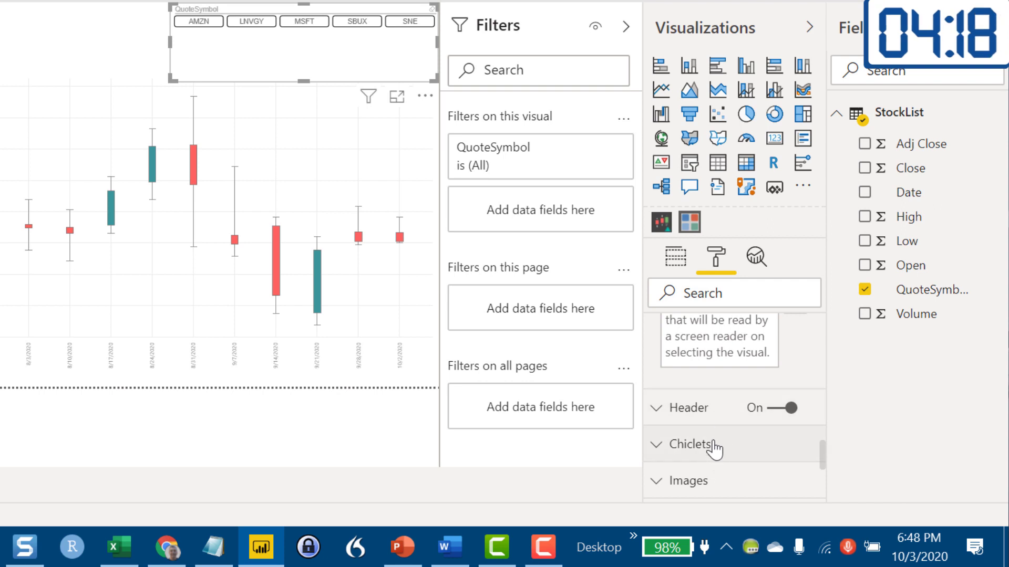
scroll(732, 399, "up", 3)
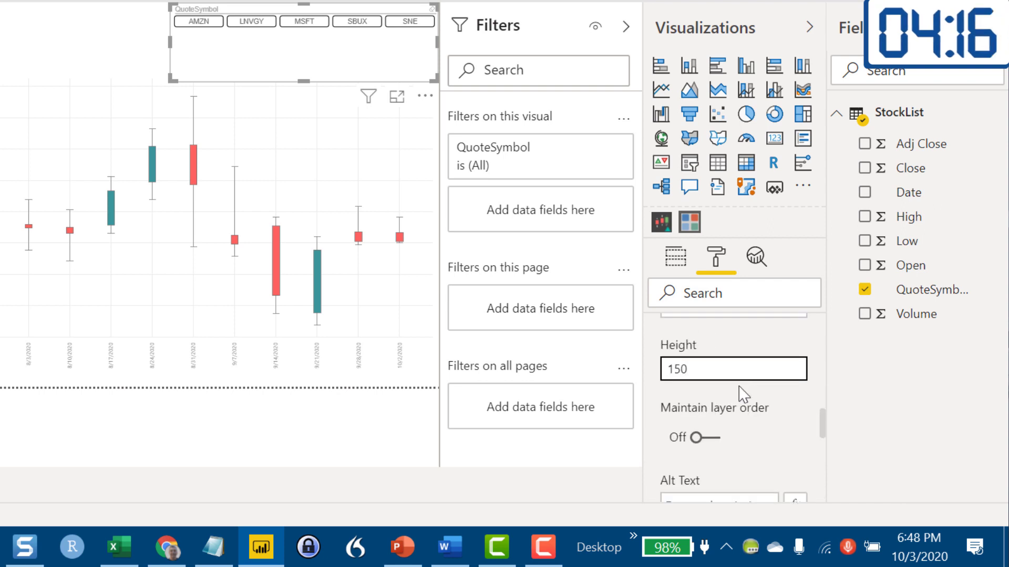
scroll(732, 447, "up", 3)
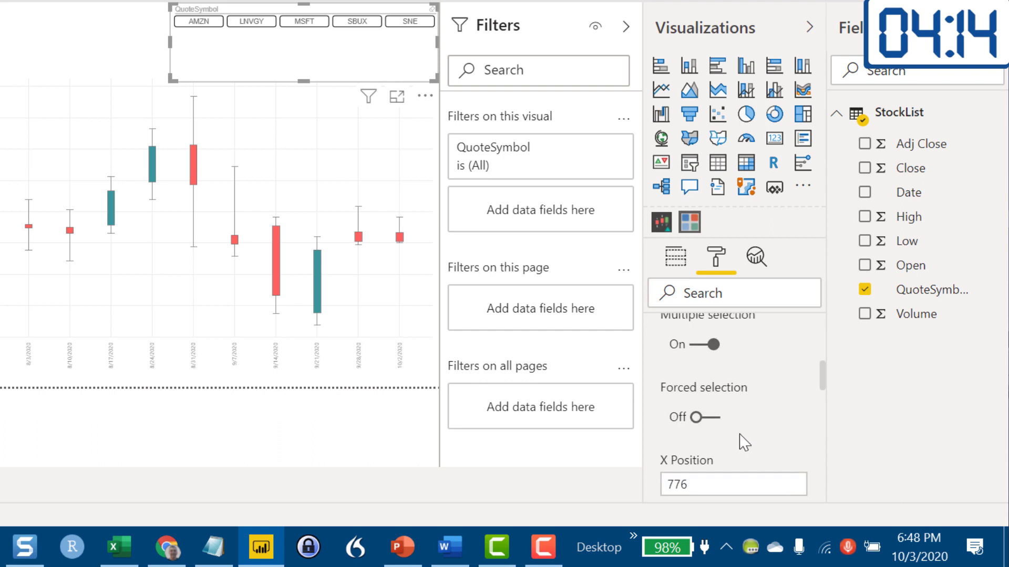
- Turn Multiple selection off and Forced selection on, so AMZN stays picked
left_click(709, 345)
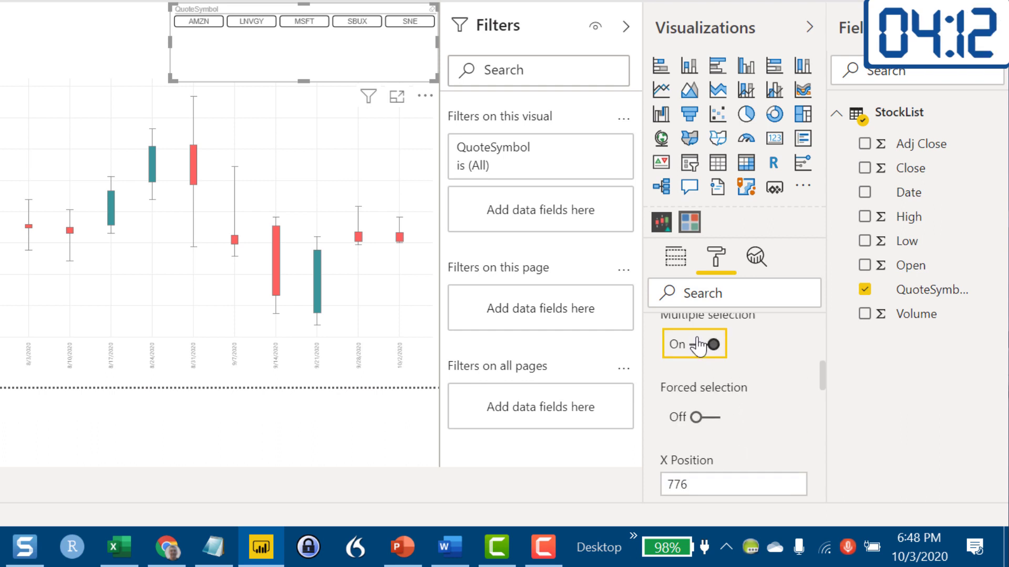
left_click(710, 419)
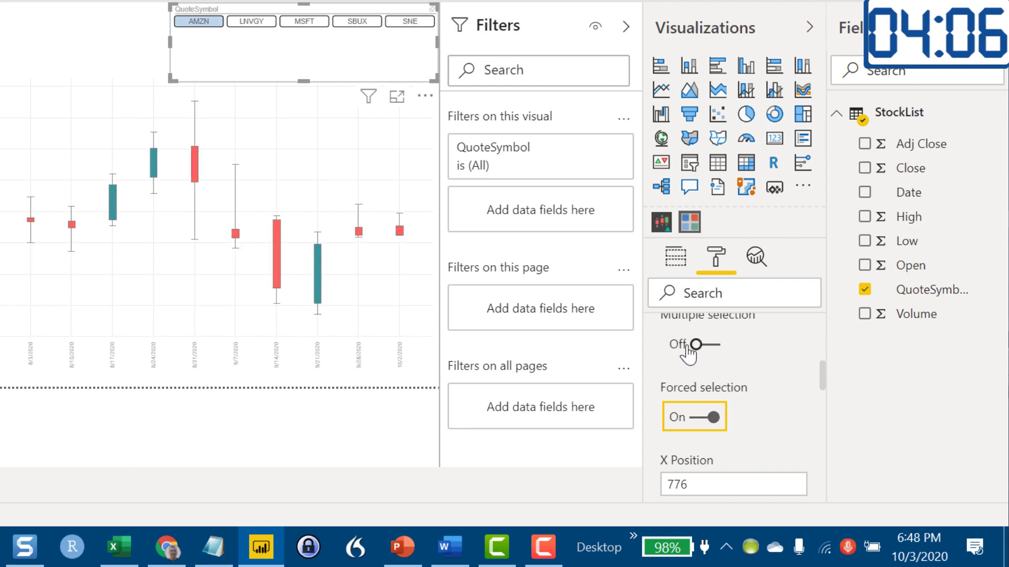
scroll(690, 374, "down", 5)
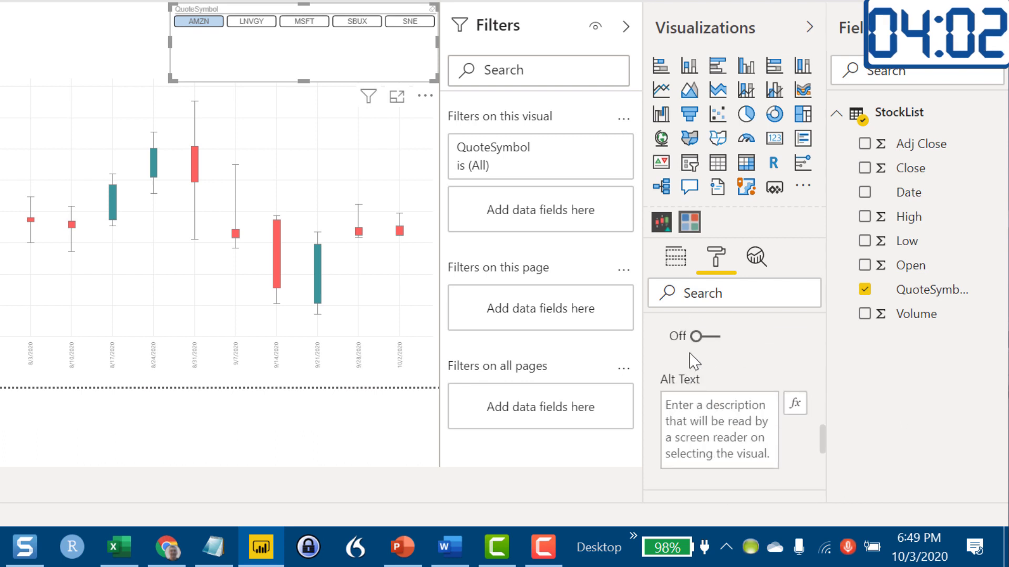
scroll(685, 362, "down", 3)
scroll(685, 365, "down", 1)
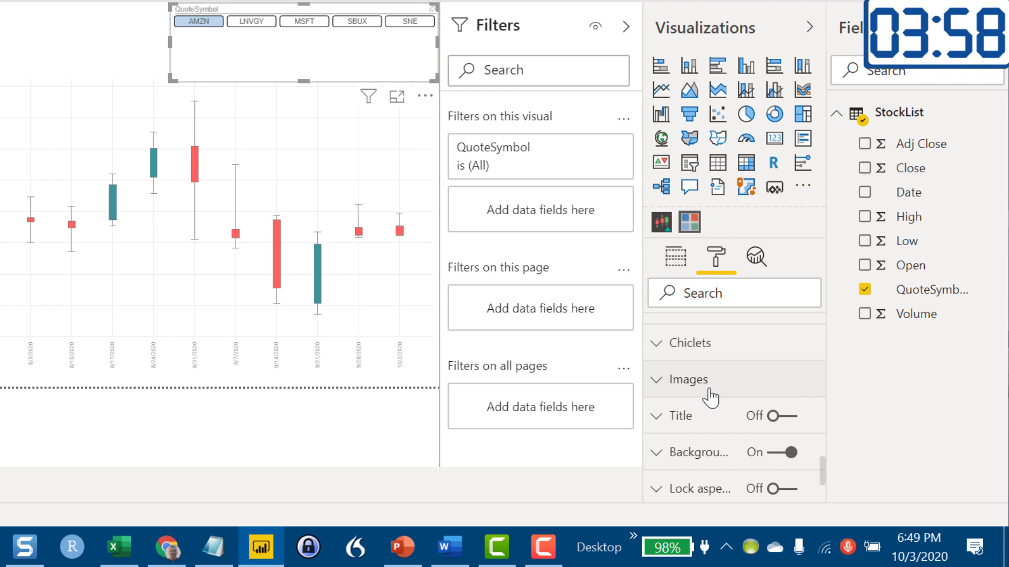
- Raise the Chiclets text size to 14 pt
left_click(705, 344)
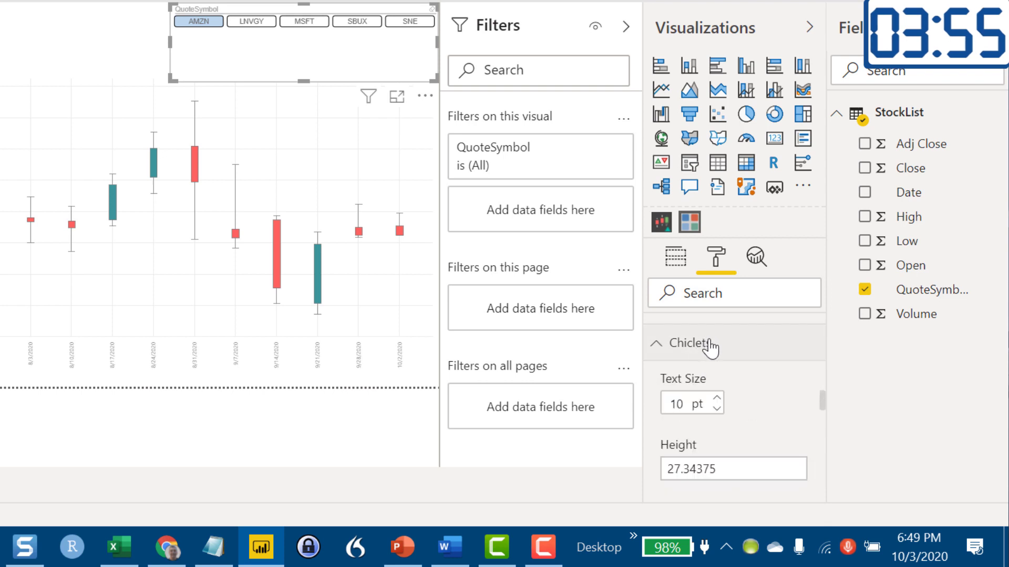
left_click(717, 397)
left_click(717, 398)
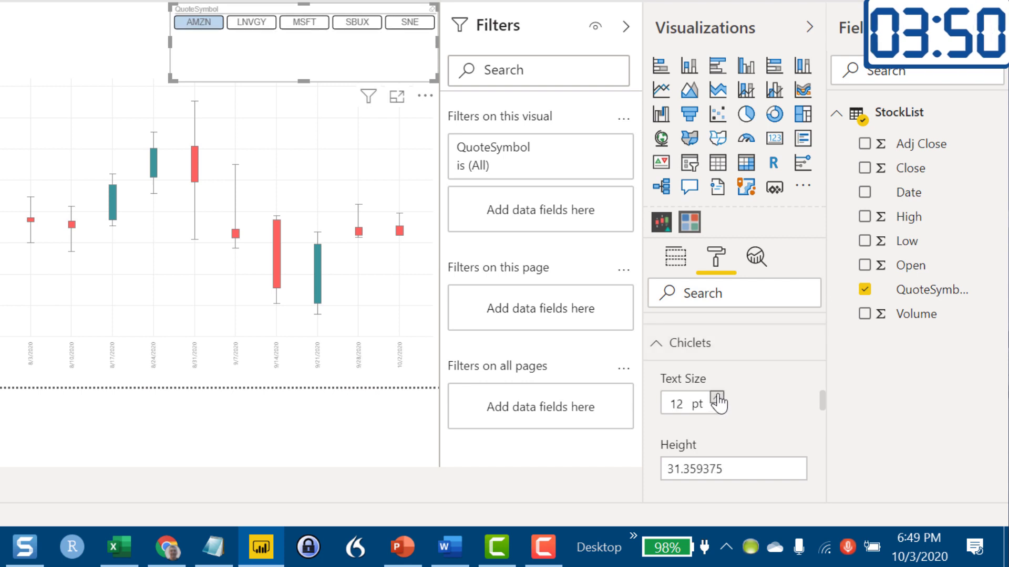
left_click(718, 398)
left_click(719, 398)
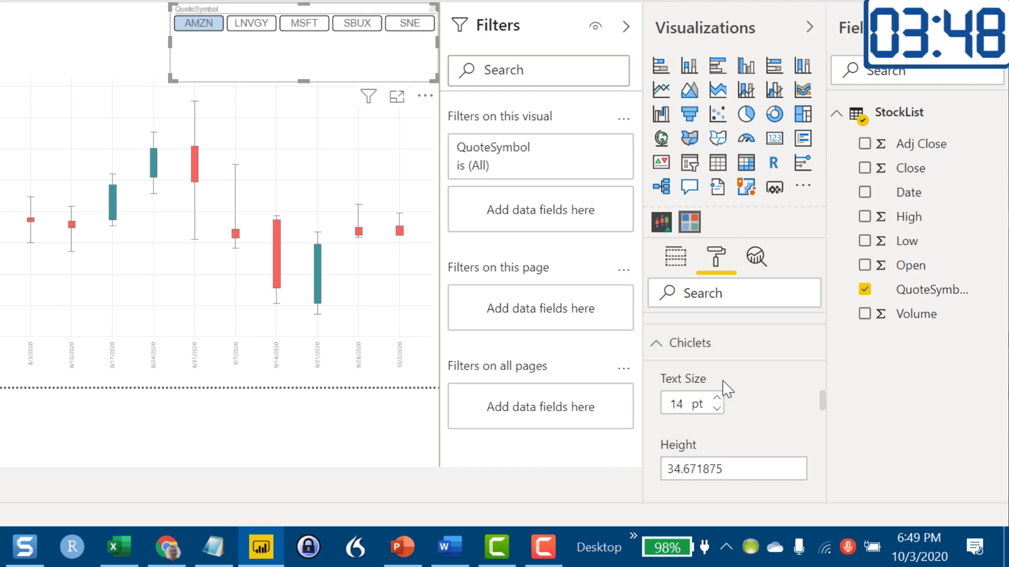
- Set the selected ticker colour to the yellow theme colour #e8d166
scroll(731, 435, "down", 4)
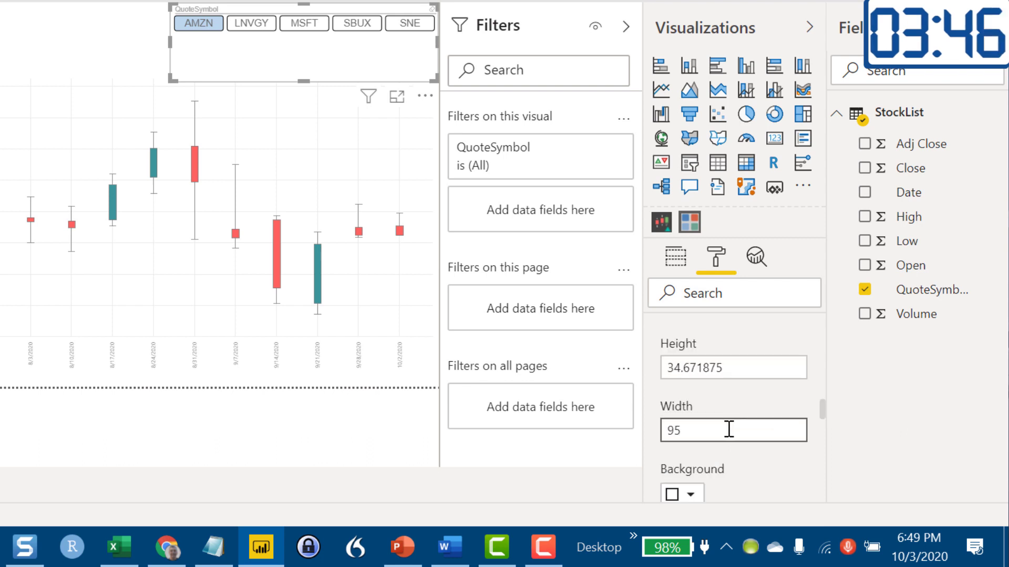
scroll(735, 428, "down", 5)
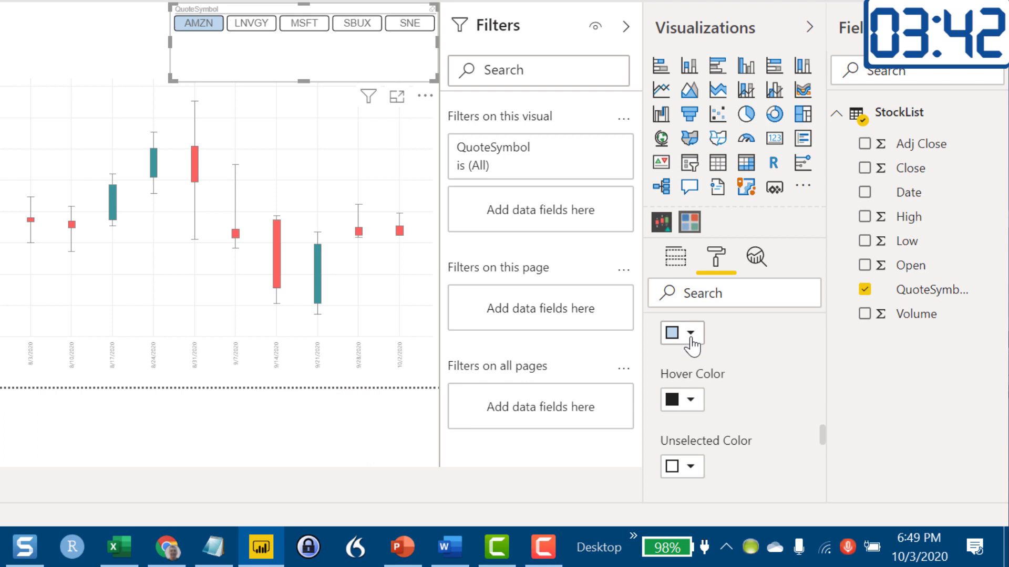
left_click(686, 336)
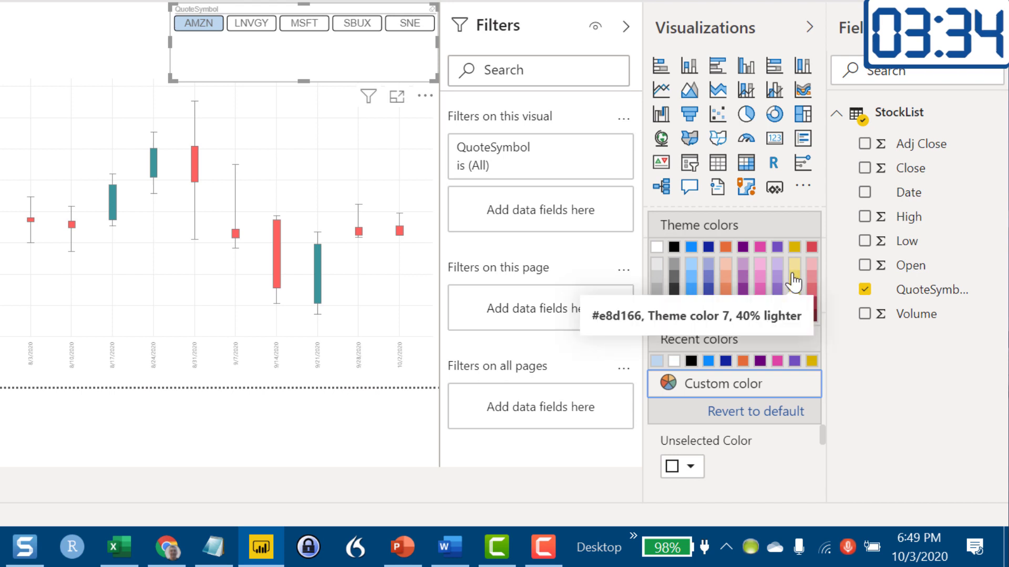
left_click(793, 284)
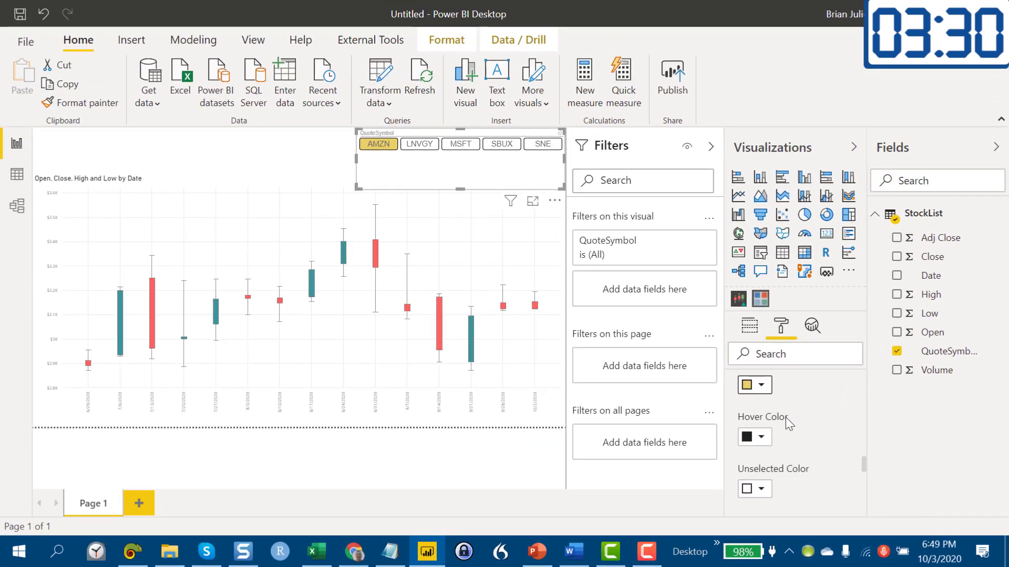
scroll(799, 416, "up", 8)
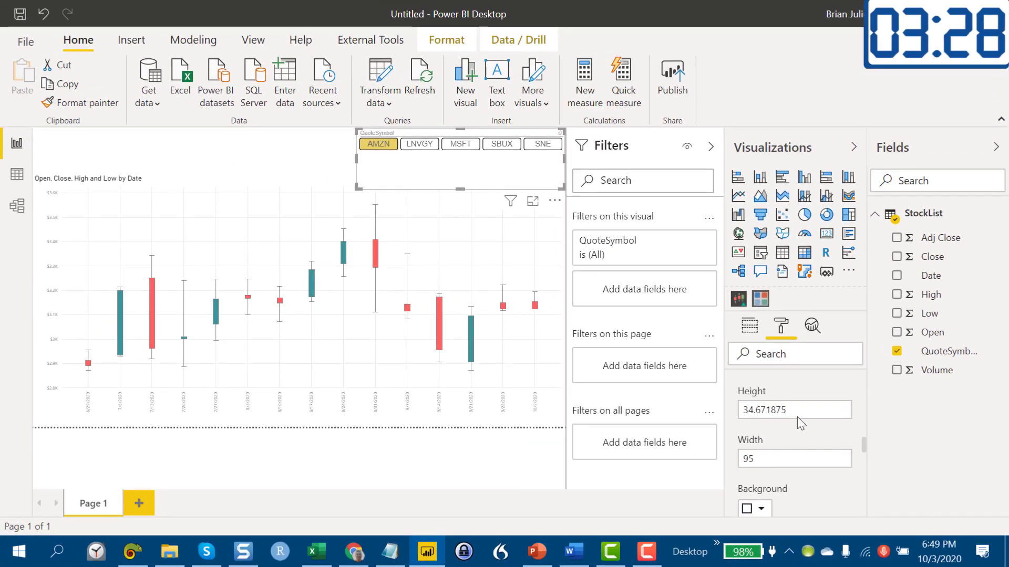
scroll(798, 419, "up", 3)
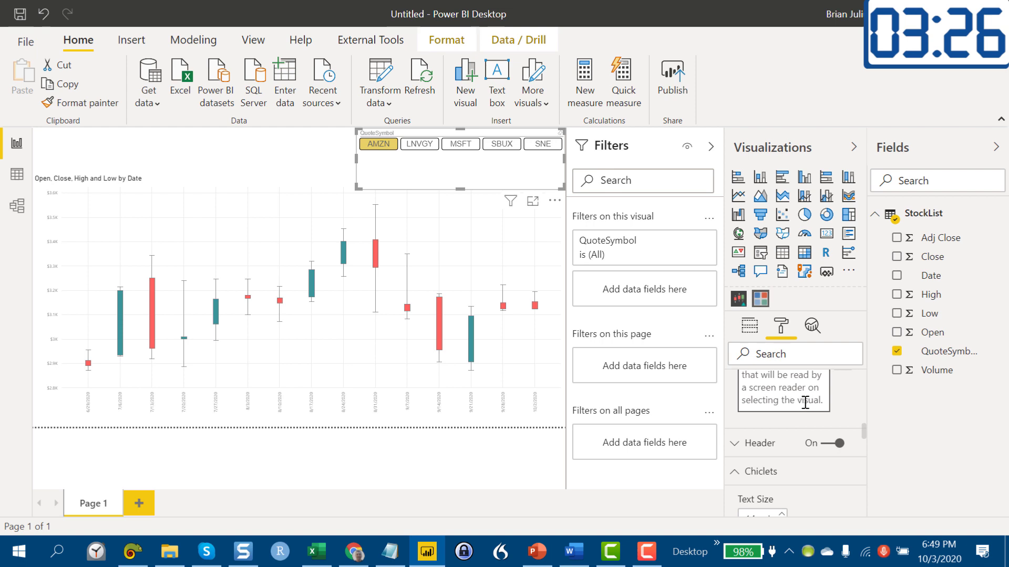
scroll(812, 405, "up", 3)
scroll(829, 418, "down", 2)
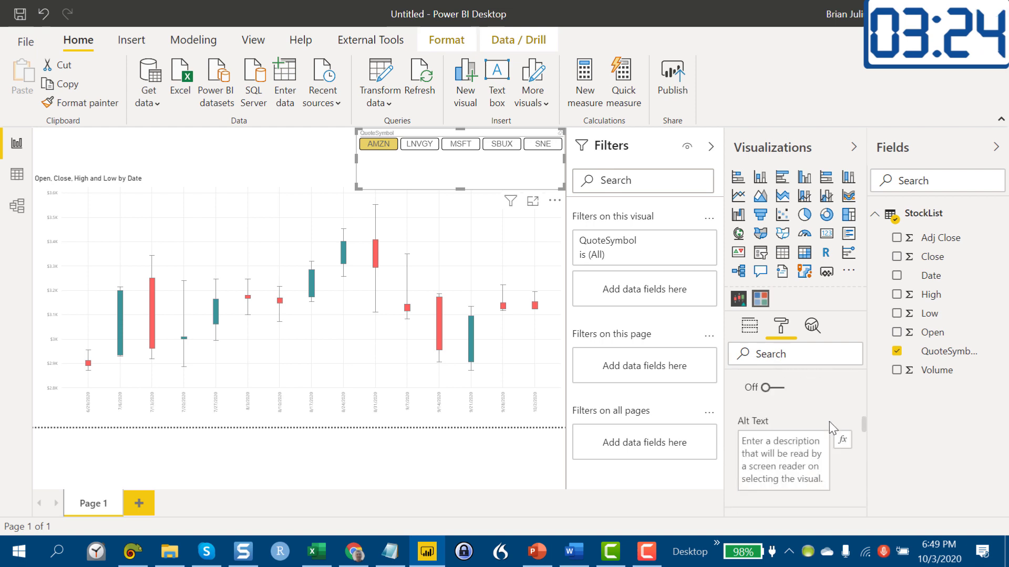
scroll(830, 421, "down", 2)
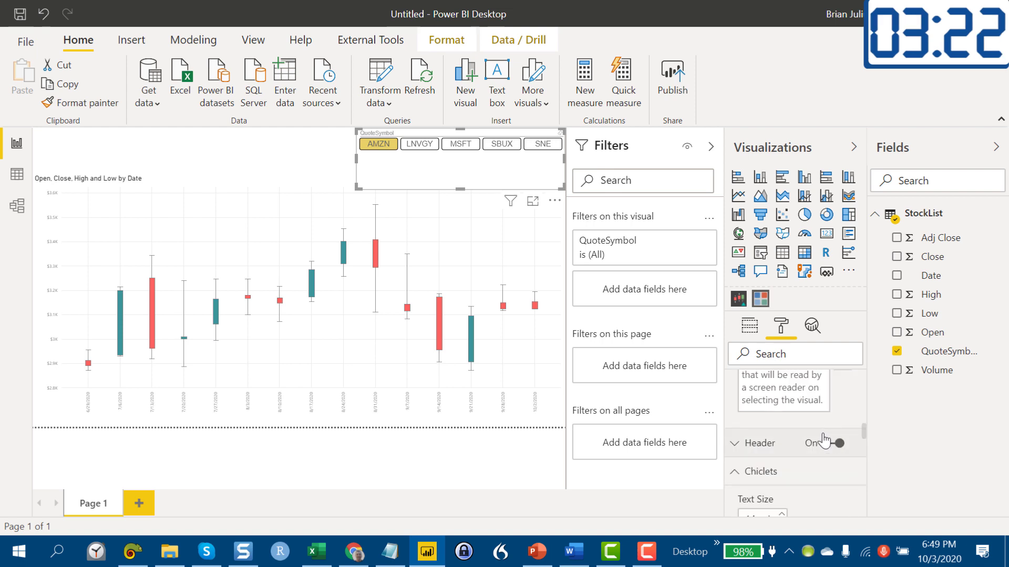
- Turn off the QuoteSymbol header, shorten the slicer to fit its buttons, and deselect it
left_click(826, 442)
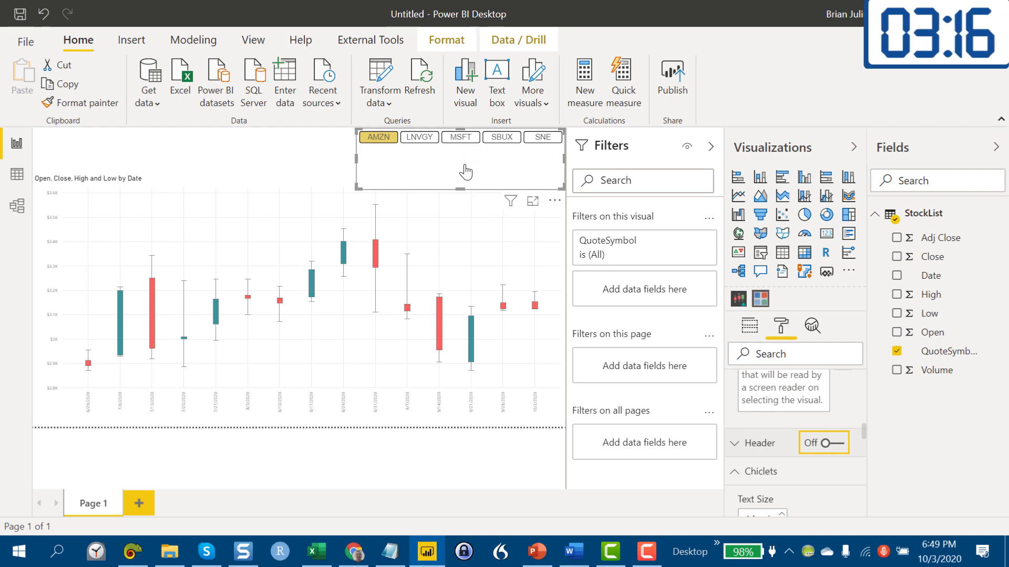
left_click_drag(462, 189, 472, 166)
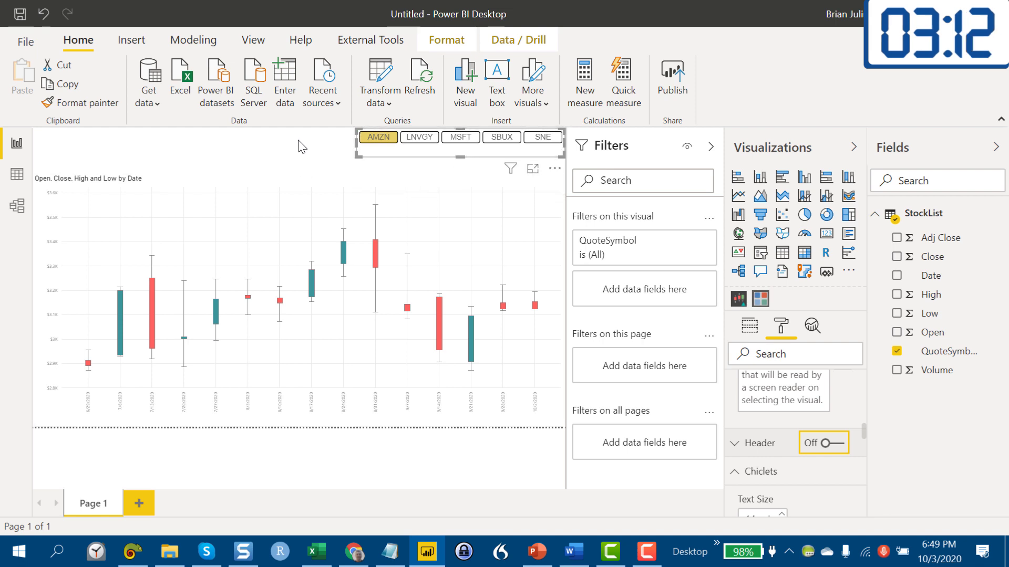
left_click(306, 152)
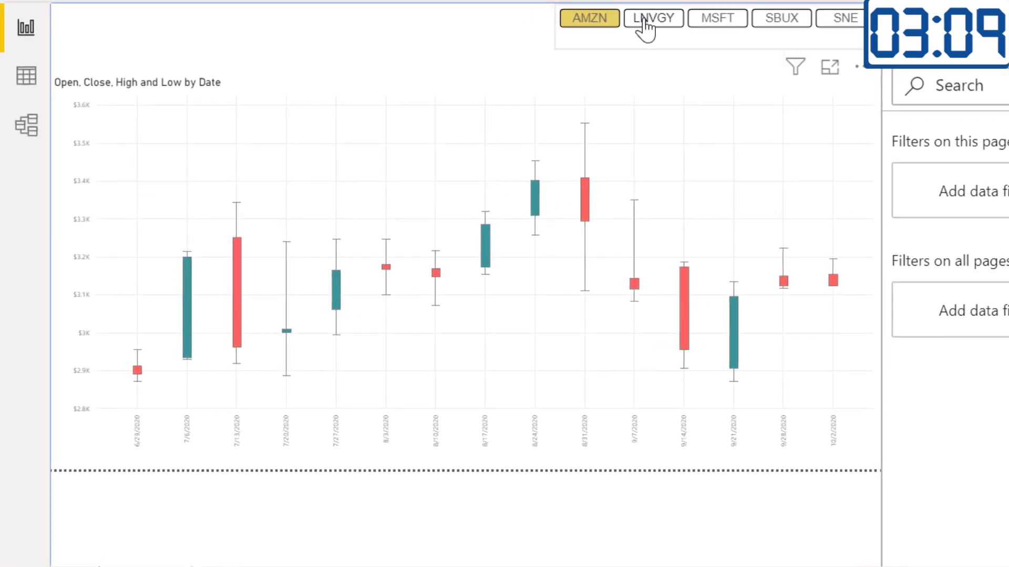
- Switch the chart from LNVGY to MSFT to SBUX, then deselect the slicer
left_click(646, 22)
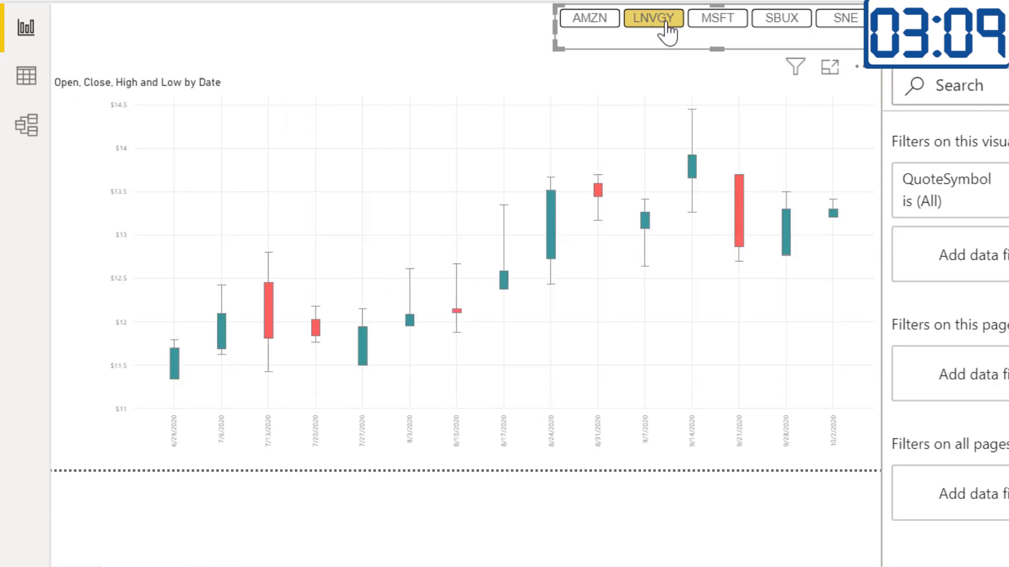
left_click(717, 26)
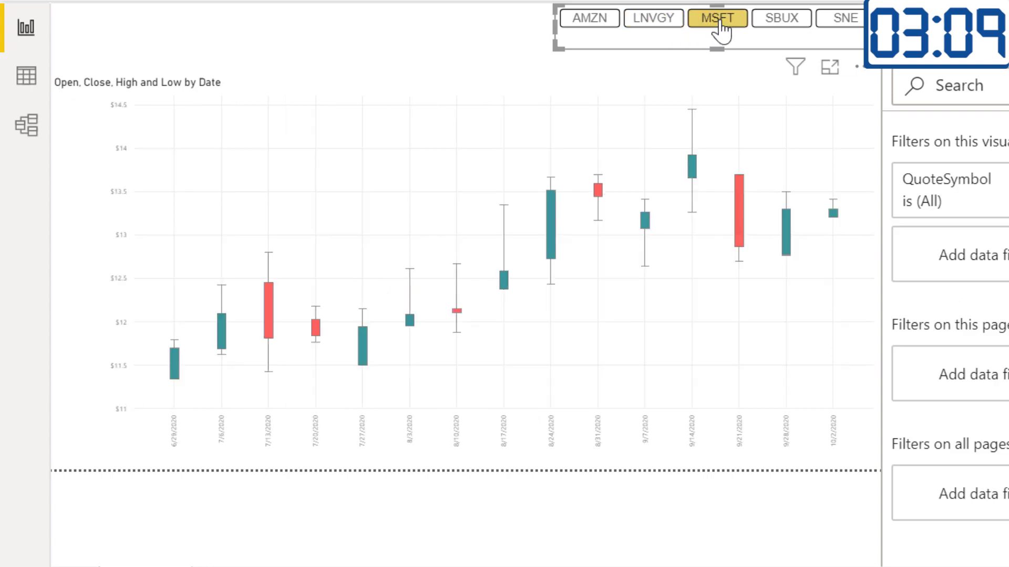
left_click(790, 33)
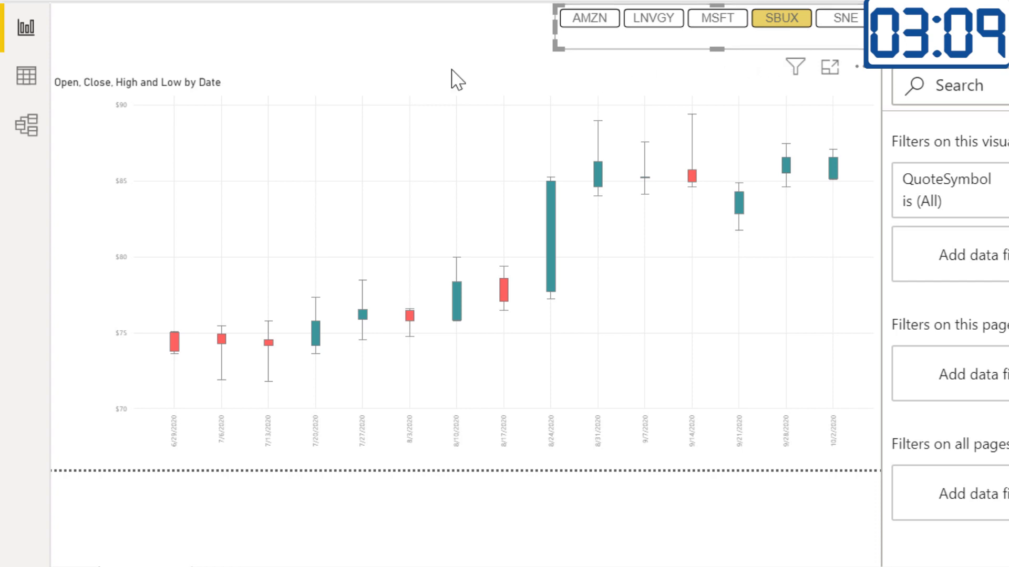
left_click(352, 44)
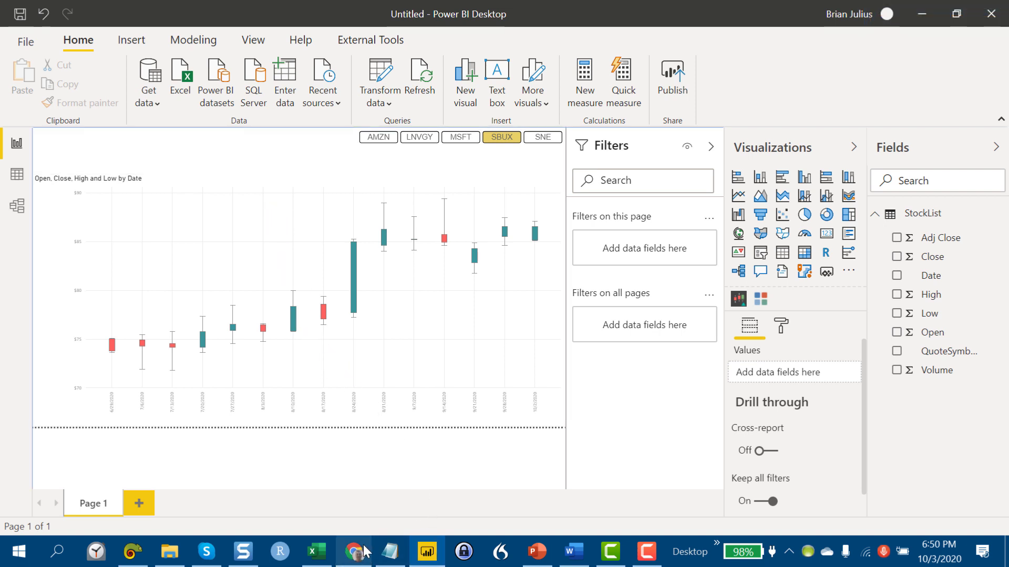
- In StockList.xlsx, clear the old tickers from cells A2:A7
left_click(317, 552)
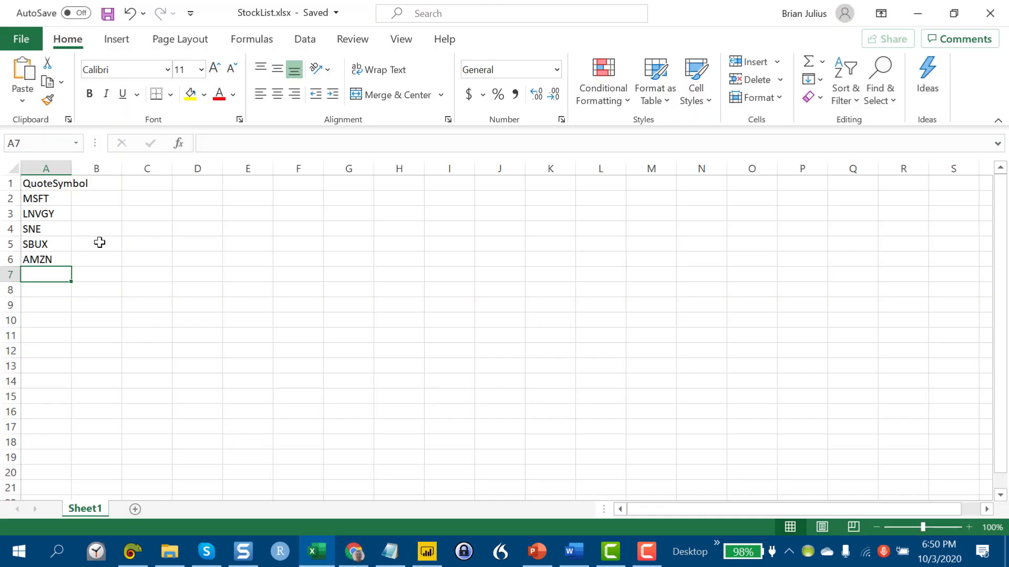
left_click_drag(53, 194, 38, 275)
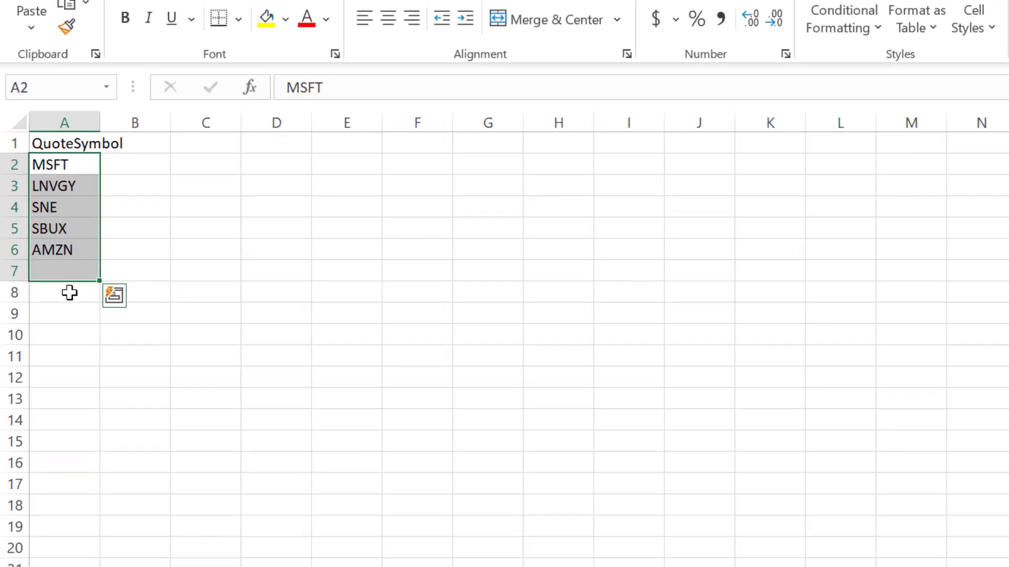
type("DE")
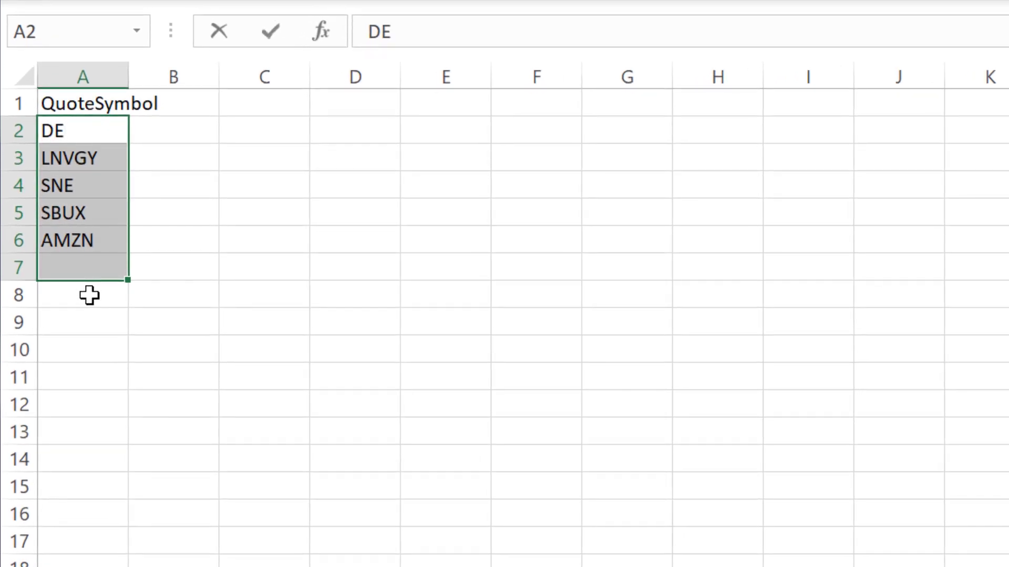
type("LL")
key("Return")
type("NKE")
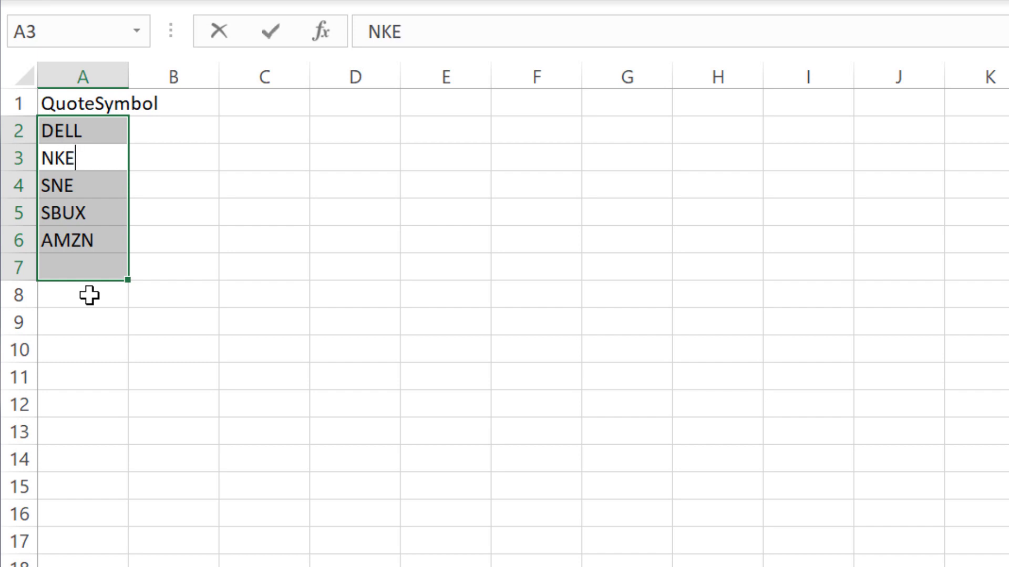
key("Return")
type("DJ")
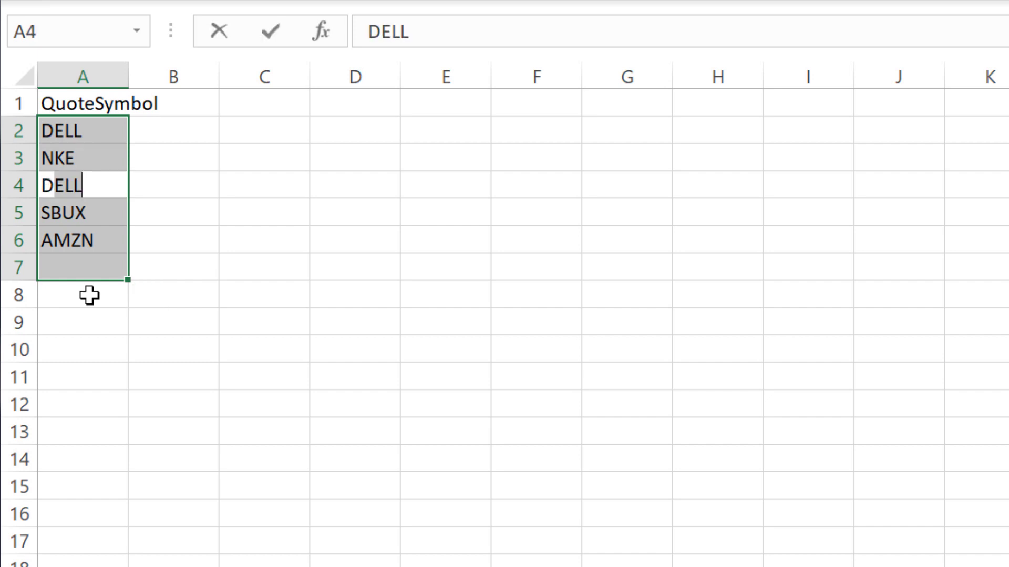
type("I")
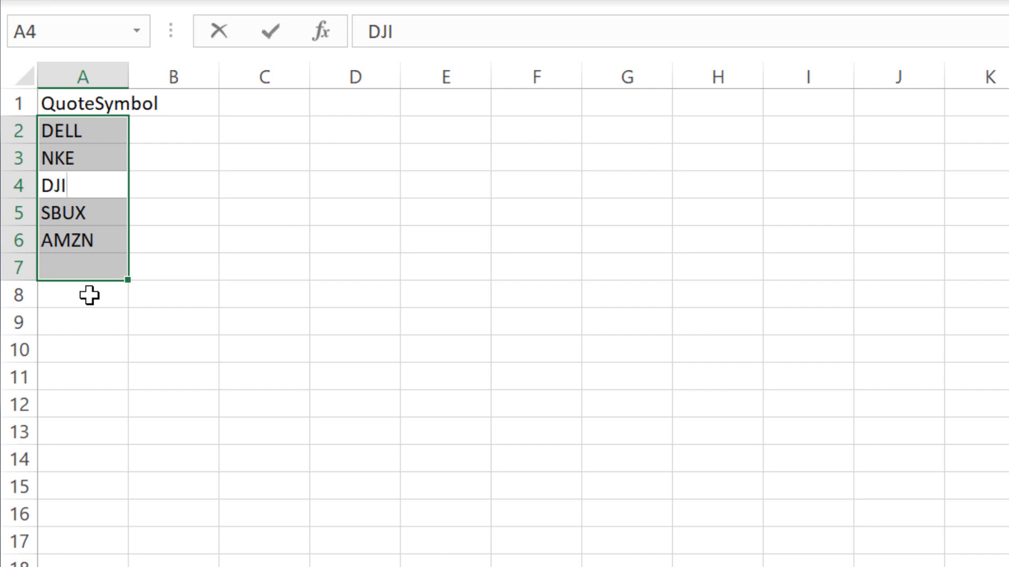
key("Return")
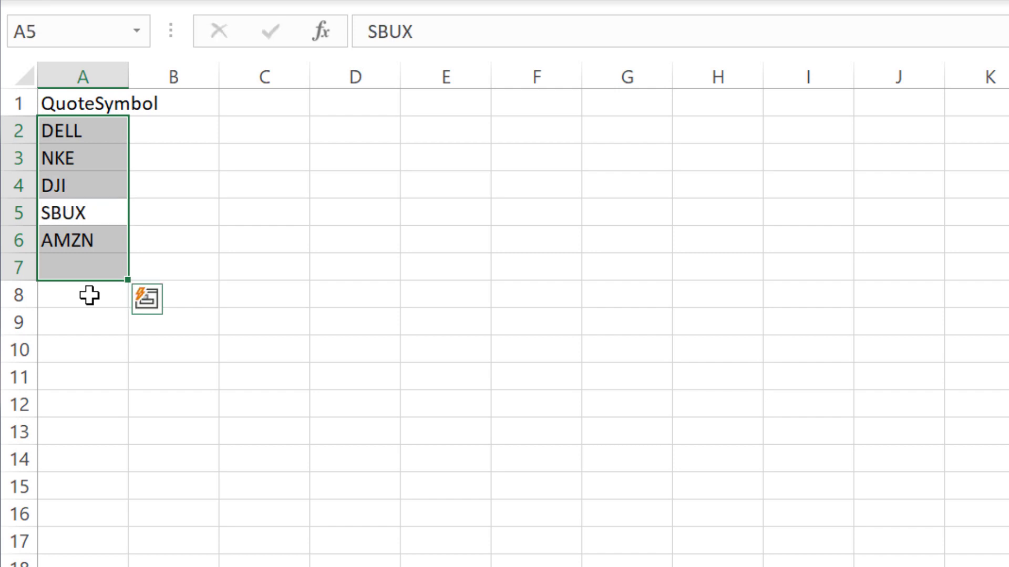
key("Delete")
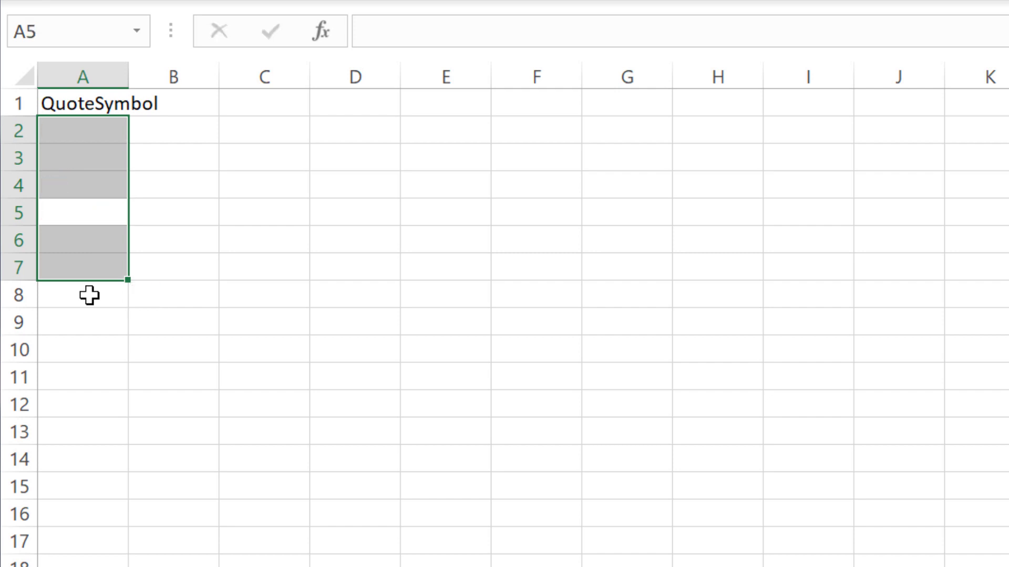
key("Up")
key("Up")
key("Up")
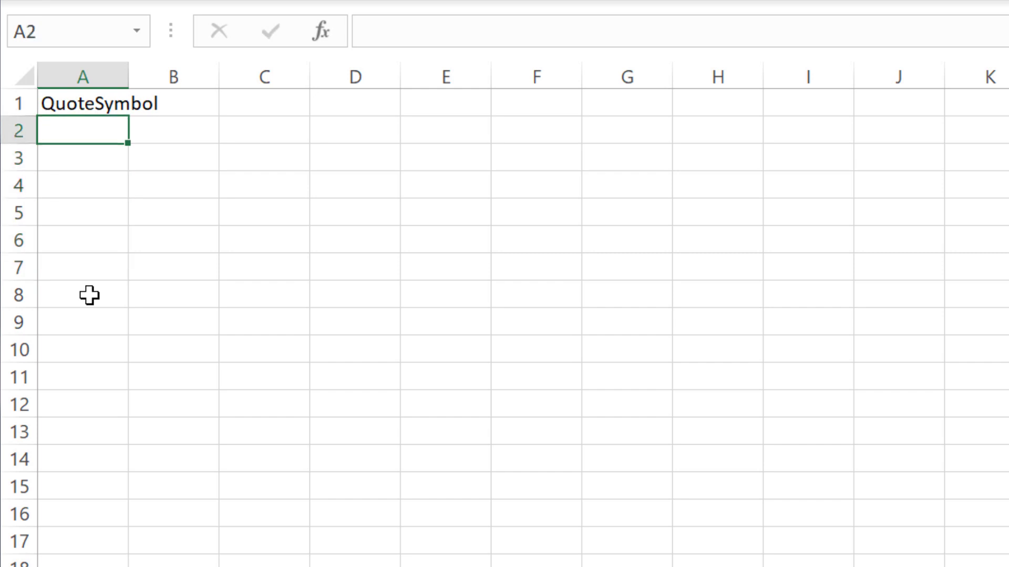
- Enter NKE, DELL and DJI in cells A2 to A4
type("NKEE")
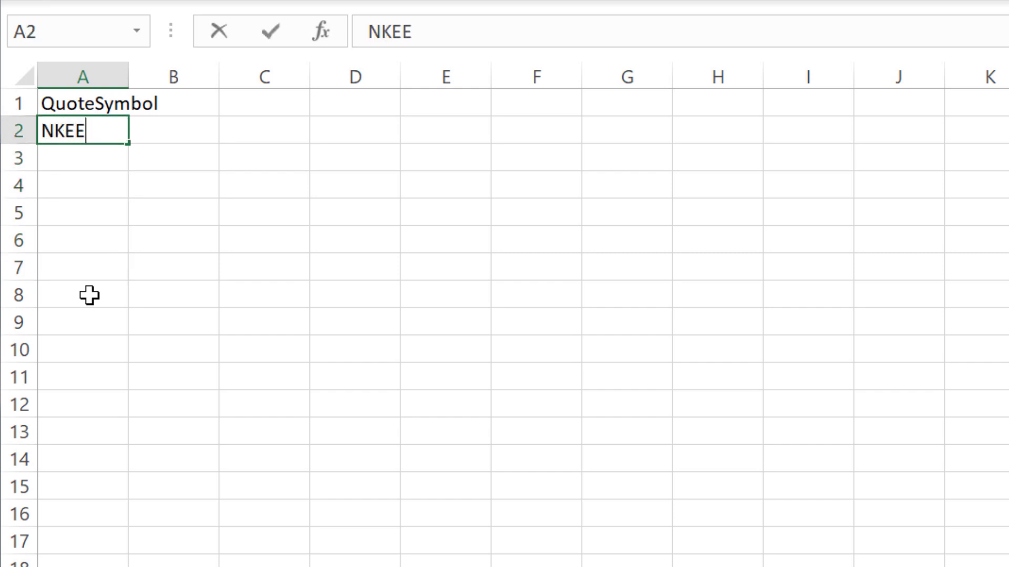
key("BackSpace")
key("Return")
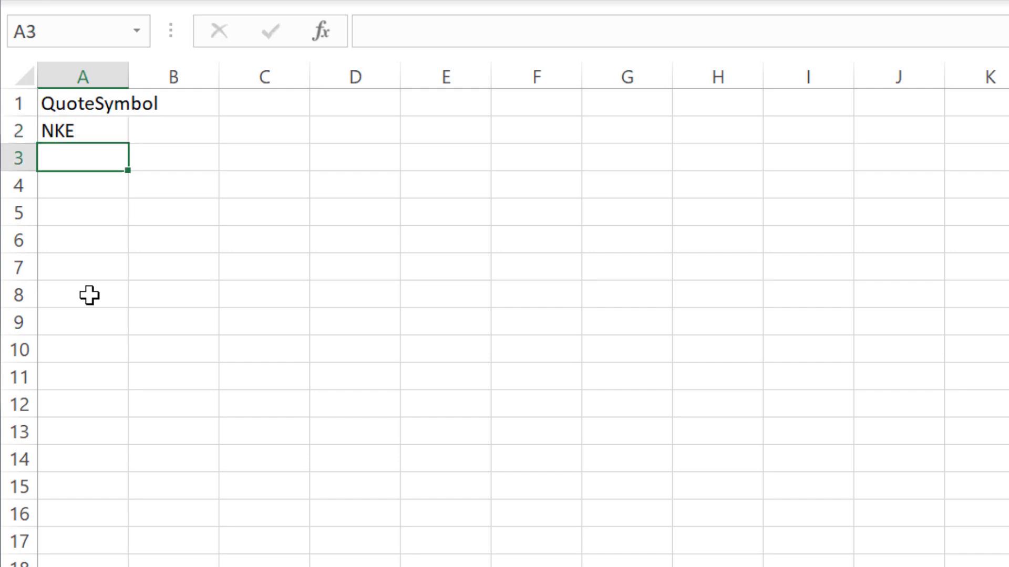
type("DELL")
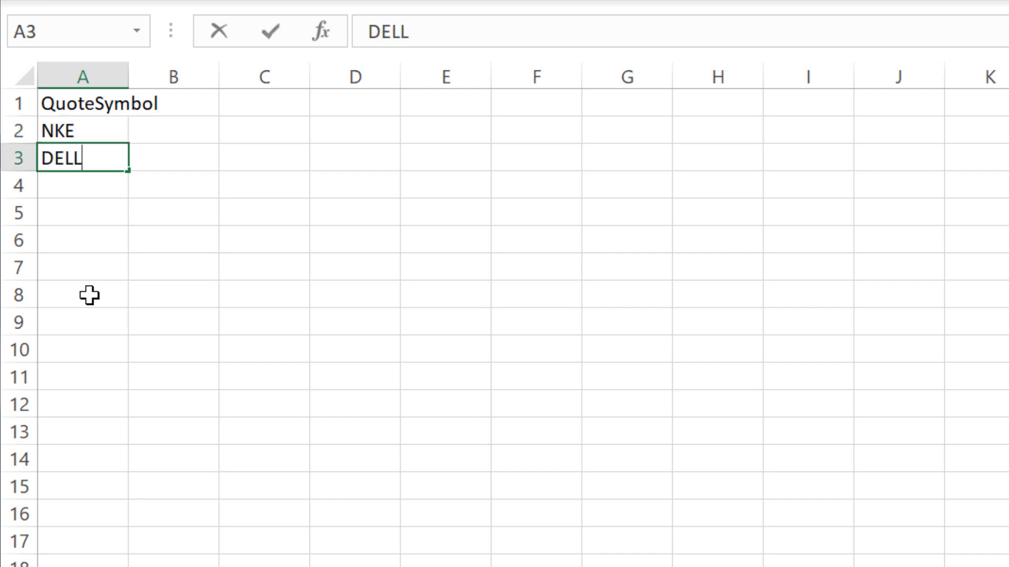
key("Return")
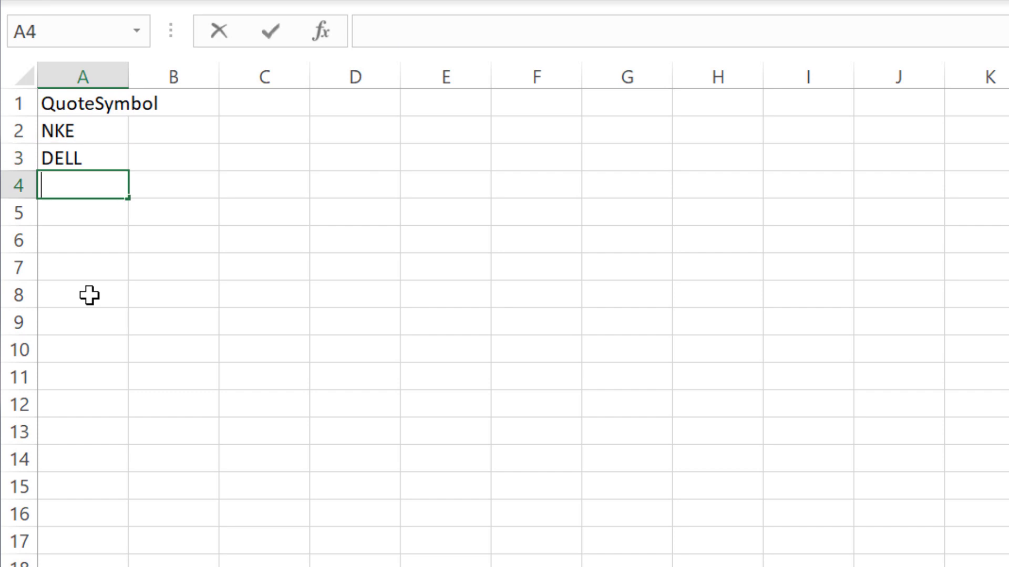
type("DJI")
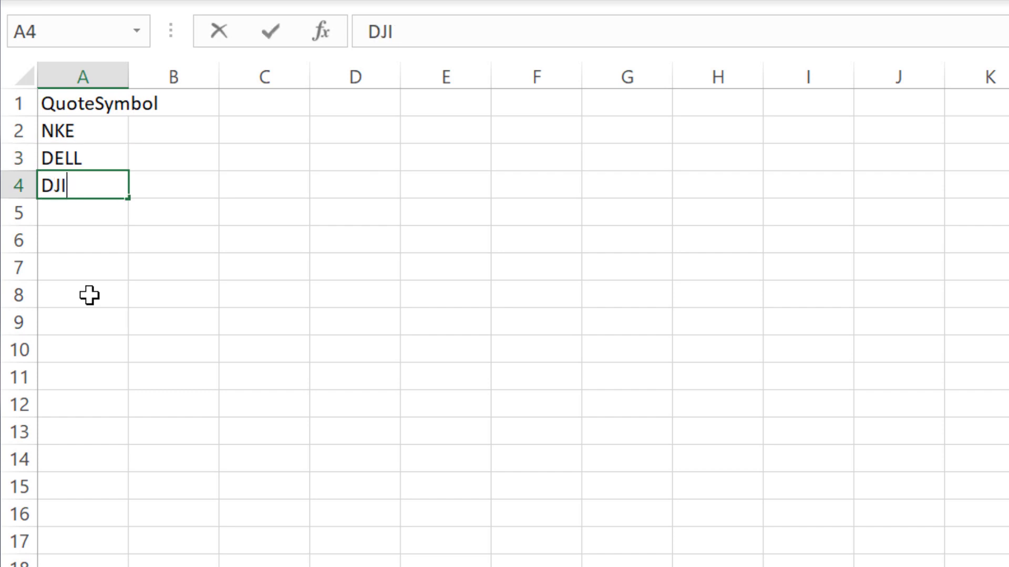
key("Return")
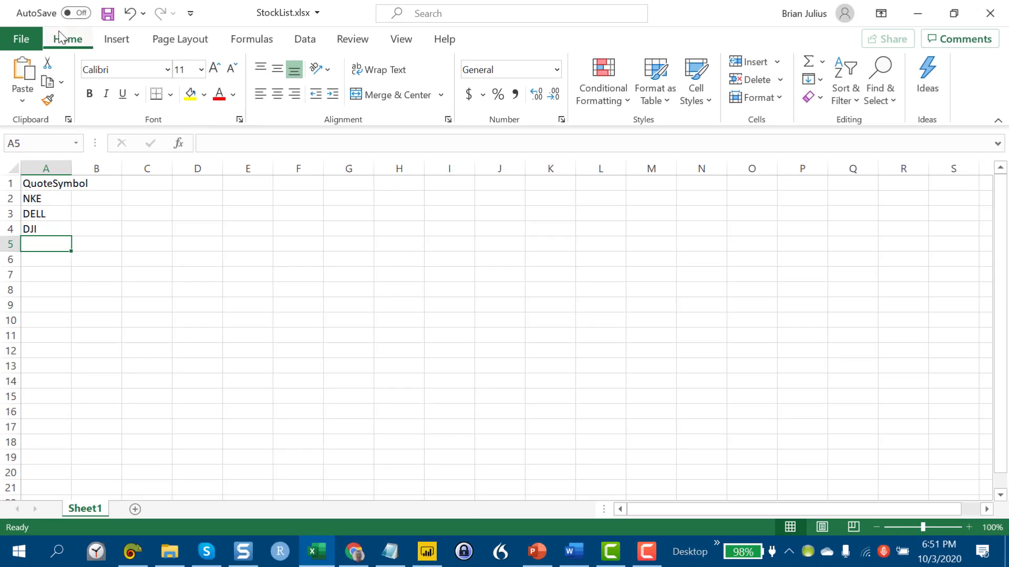
- Save StockList.xlsx and return to Power BI Desktop
left_click(36, 39)
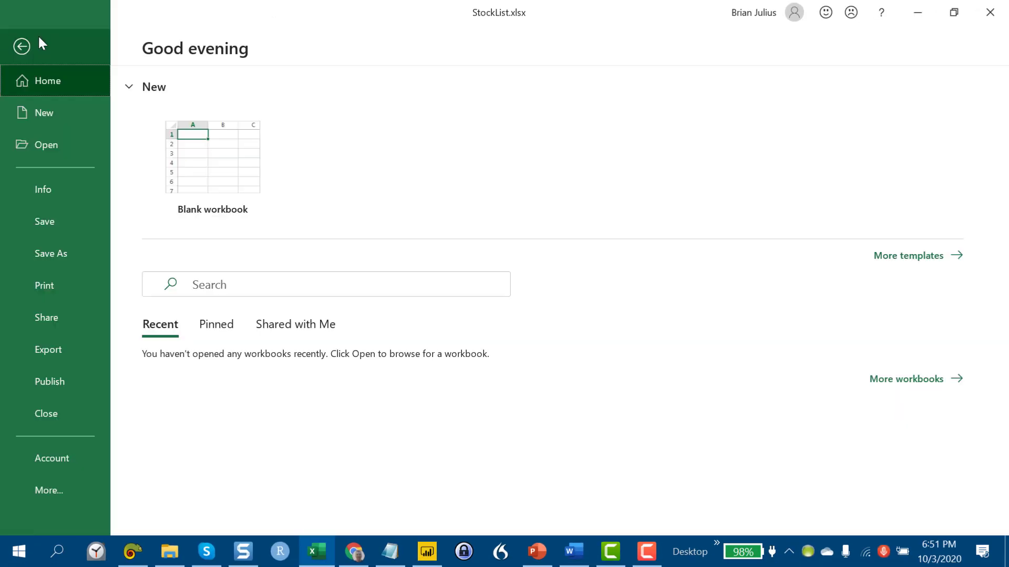
left_click(49, 221)
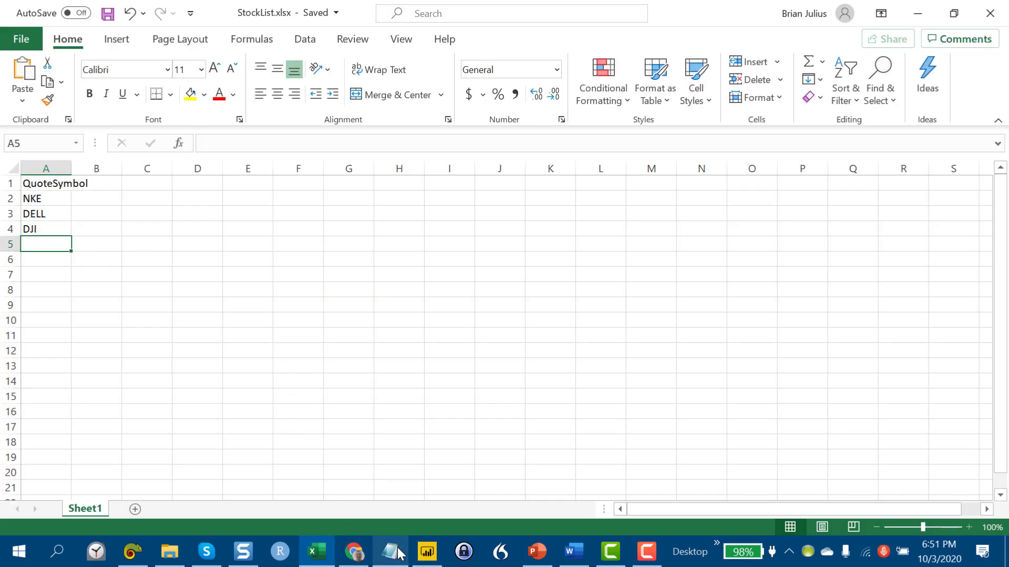
left_click(427, 552)
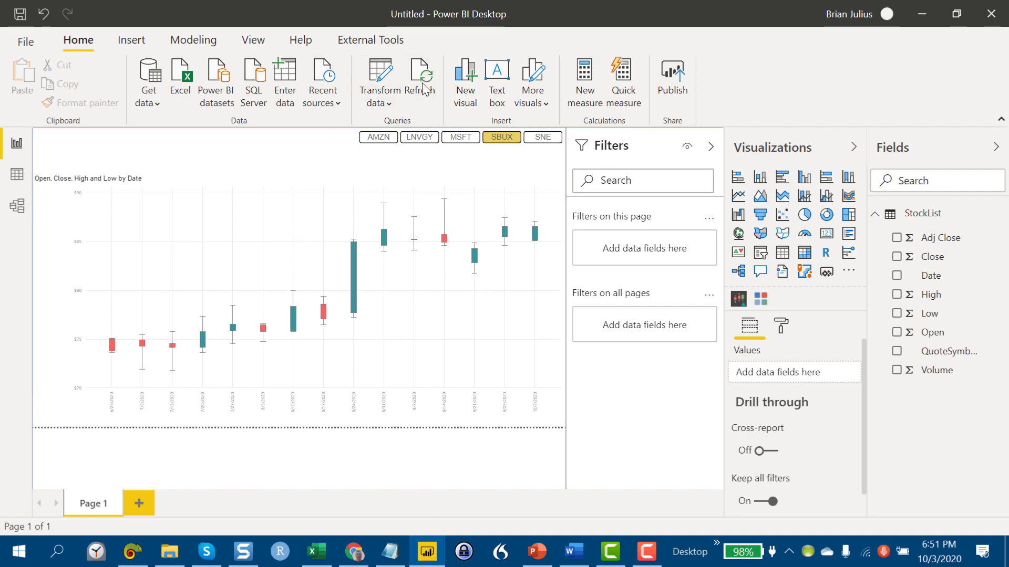
- Refresh the data, then chart DJI and finally NKE from the updated slicer
left_click(419, 102)
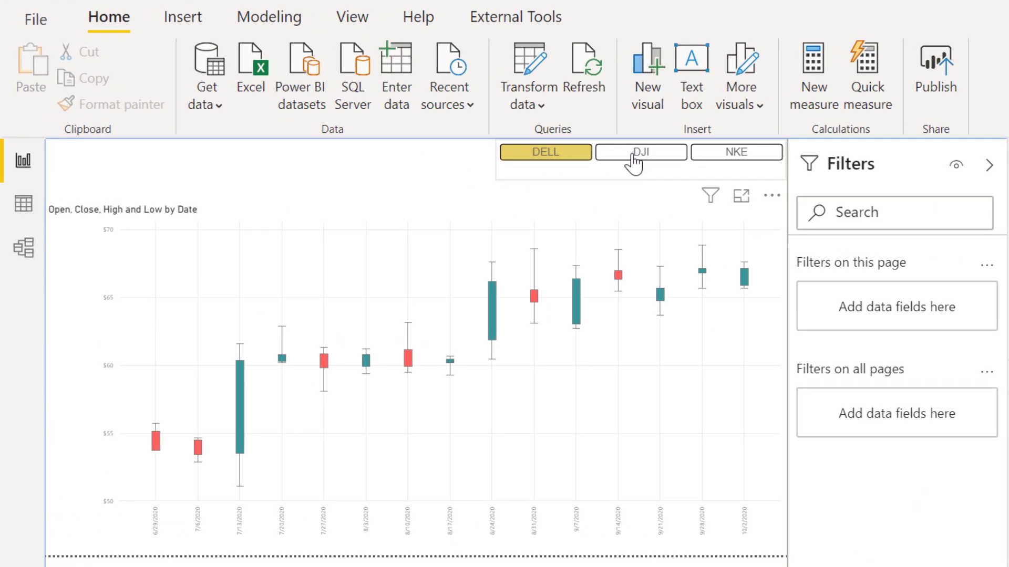
left_click(635, 162)
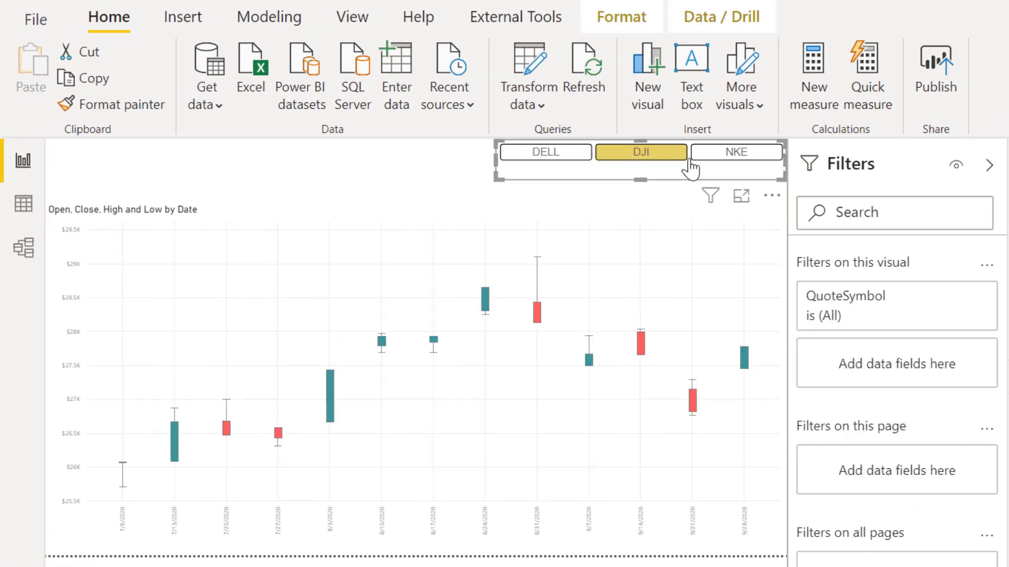
left_click(752, 157)
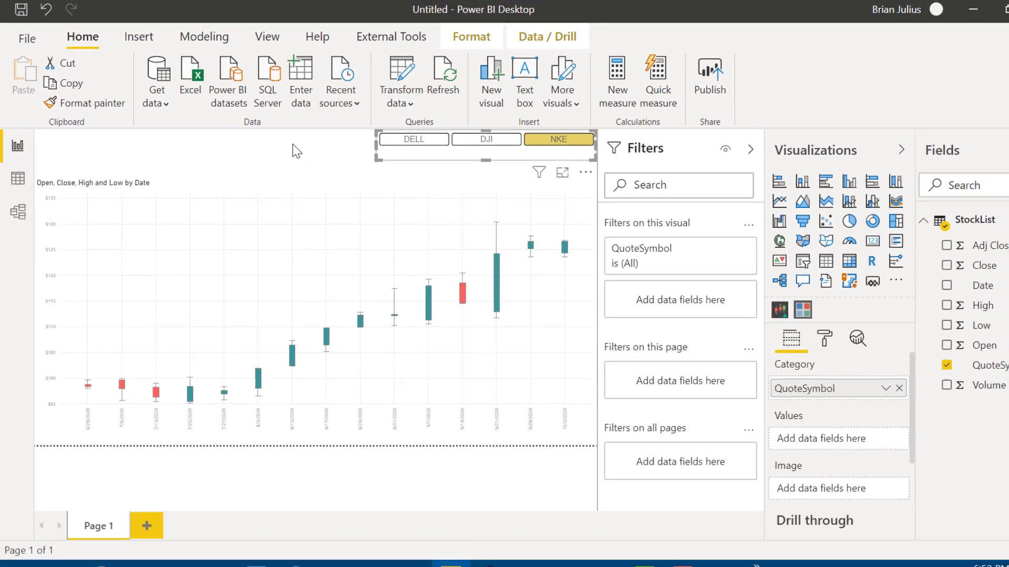
left_click(394, 152)
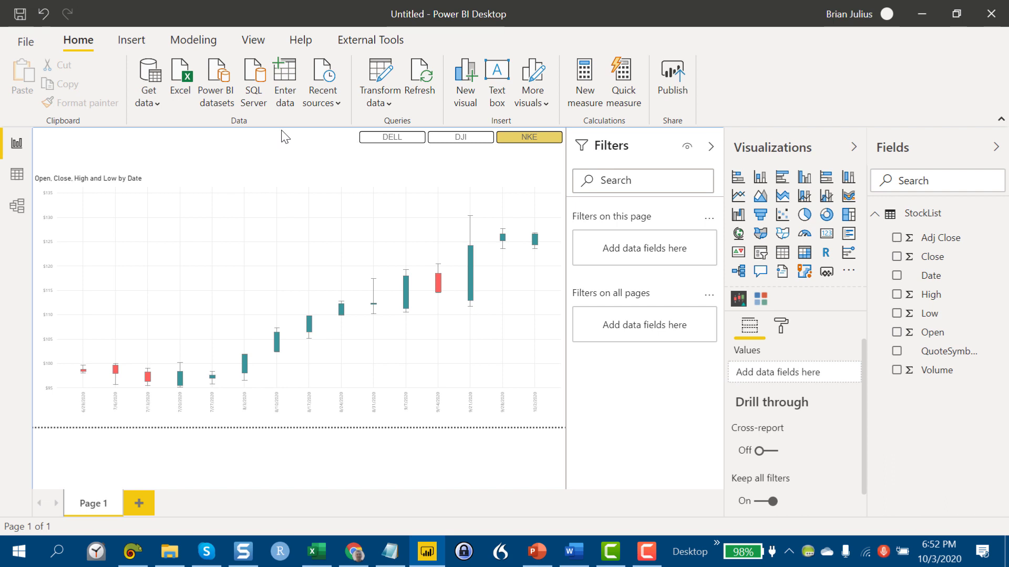